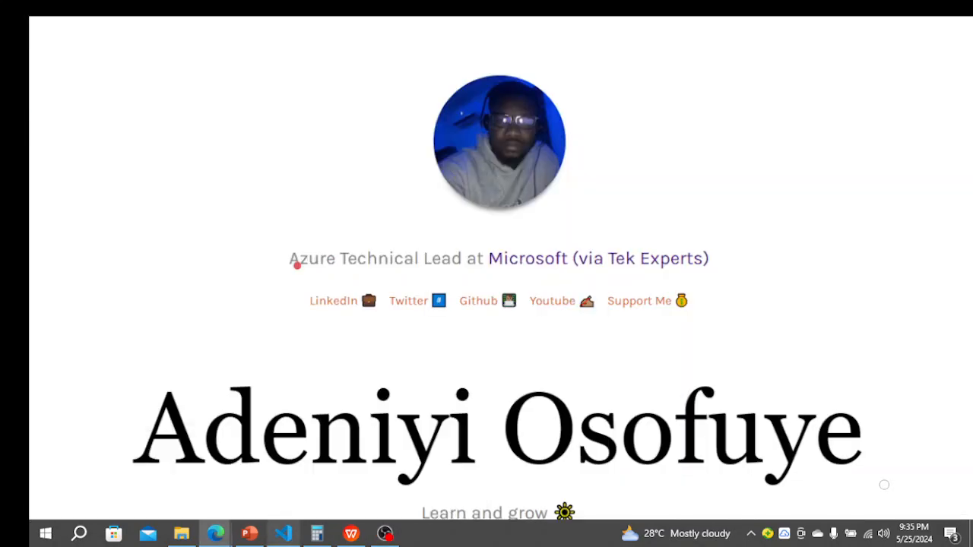
- Open the space game docker project's board and move the issue "Create container version of web site using Docker" to Doing
mouse_move(215, 534)
click(100, 469)
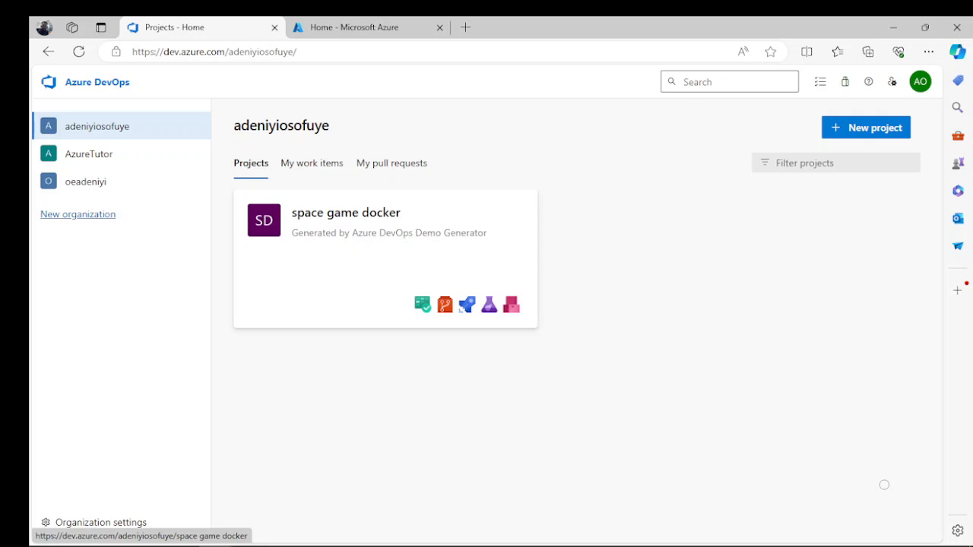
click(346, 213)
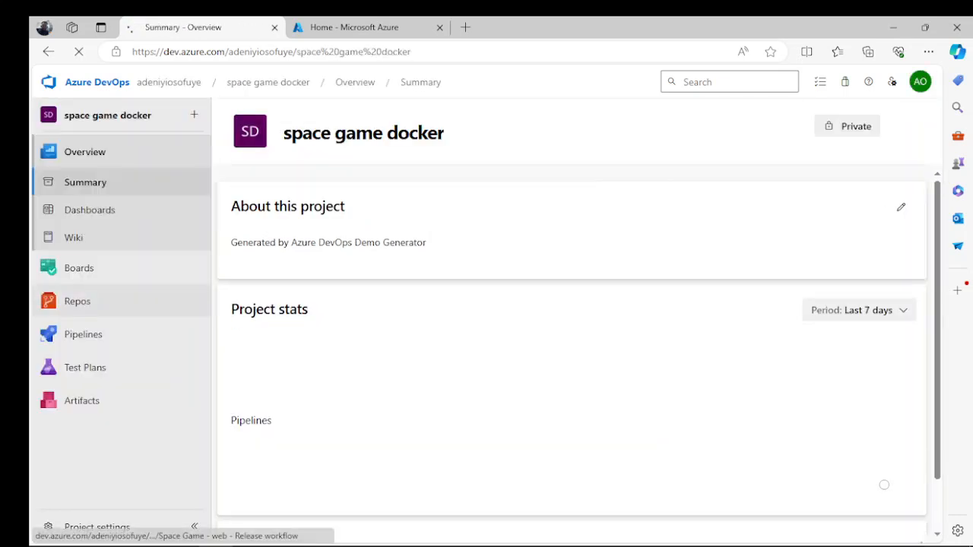
click(79, 267)
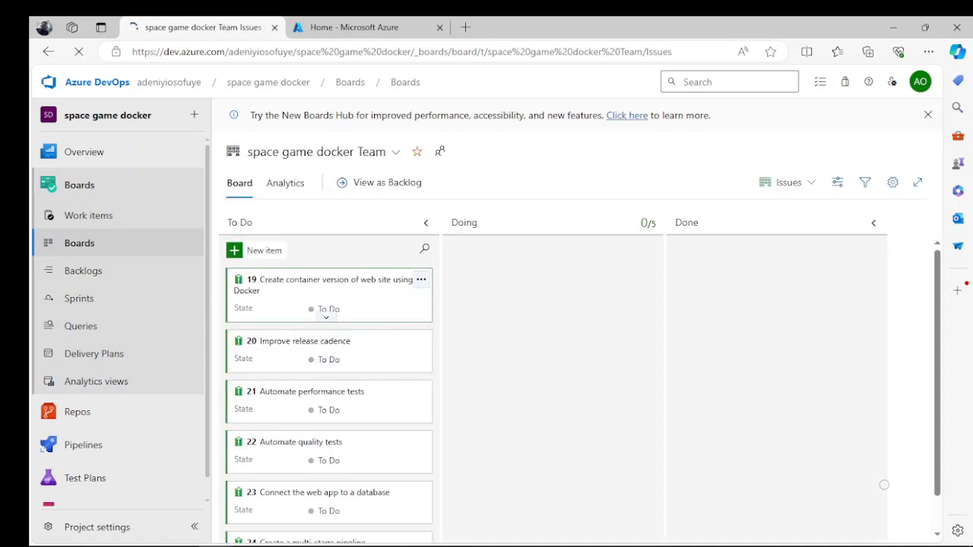
drag(325, 304, 563, 266)
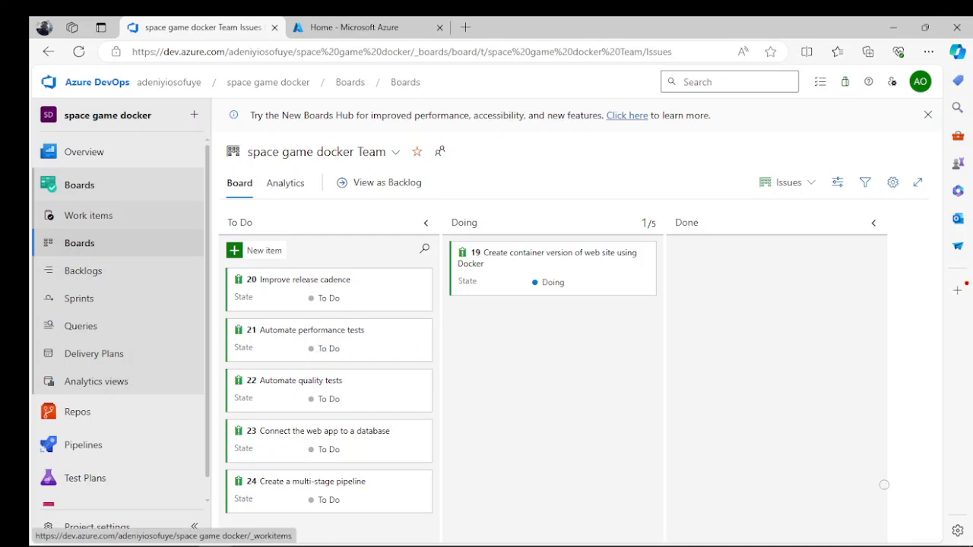
- Switch to Azure Cloud Shell and set the default location with az configure --defaults location=eastus
key(ctrl+Tab)
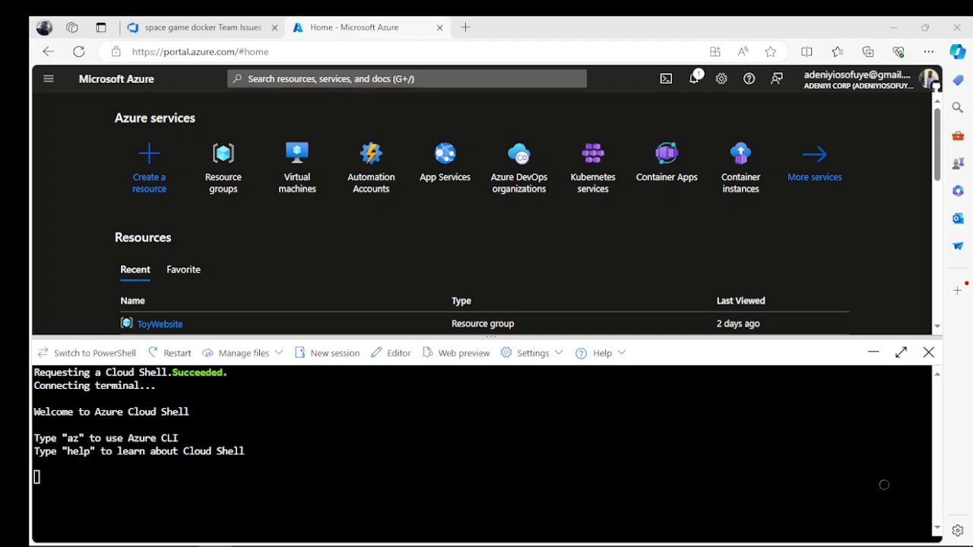
drag(387, 336, 387, 205)
right_click(124, 362)
click(164, 231)
key(BackSpace)
key(BackSpace)
key(BackSpace)
key(BackSpace)
key(BackSpace)
key(BackSpace)
key(BackSpace)
text(eastus)
key(Return)
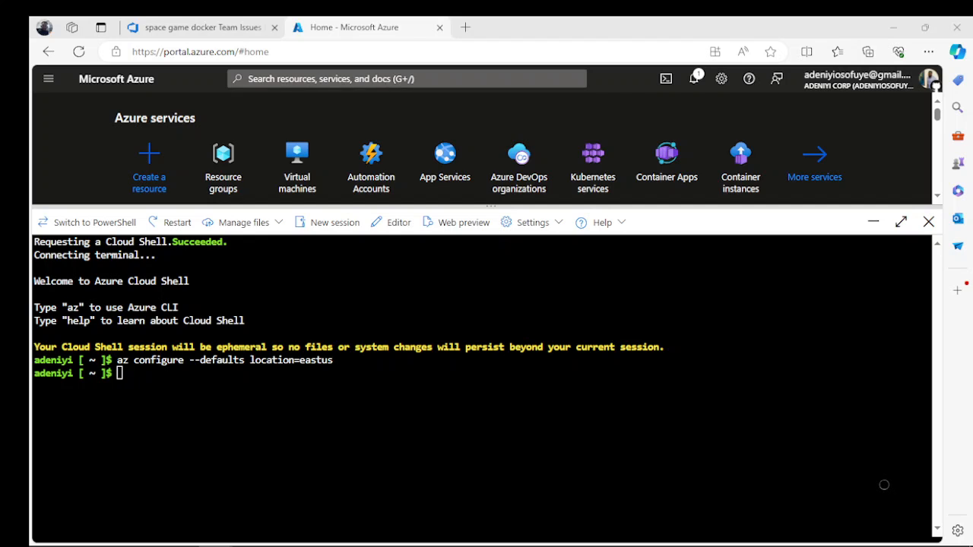
- Generate the random suffix variable in the shell with resourceSuffix=$RANDOM
right_click(138, 377)
click(183, 245)
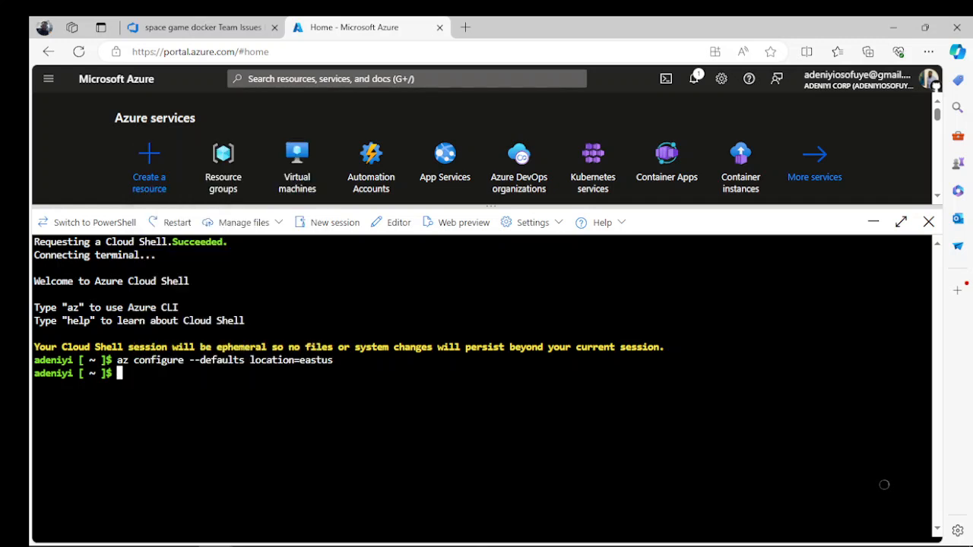
key(Return)
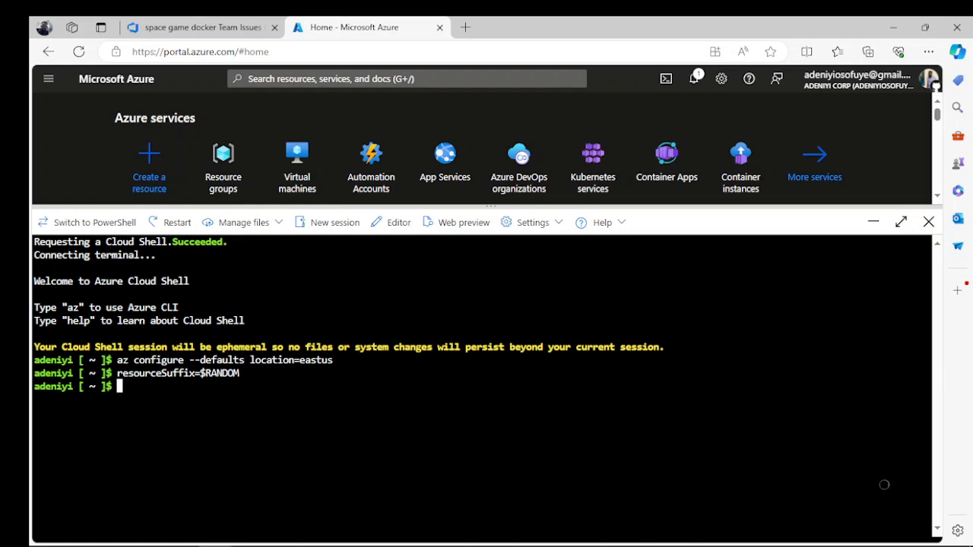
- Define the shell variables webName="tailspin-space-game-web-${resourceSuffix}" and registryName="tailspinspacegame${resourceSuffix}"
key(alt+Tab)
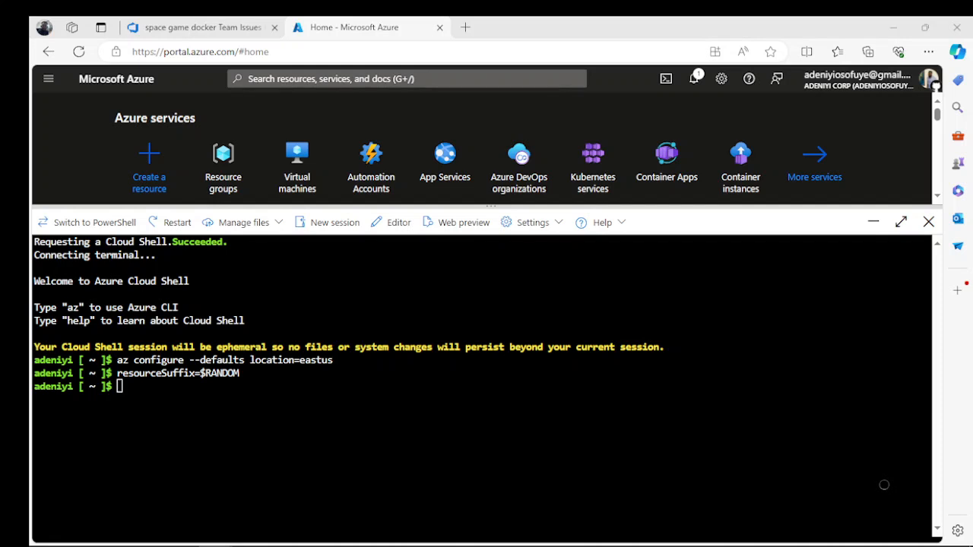
right_click(151, 381)
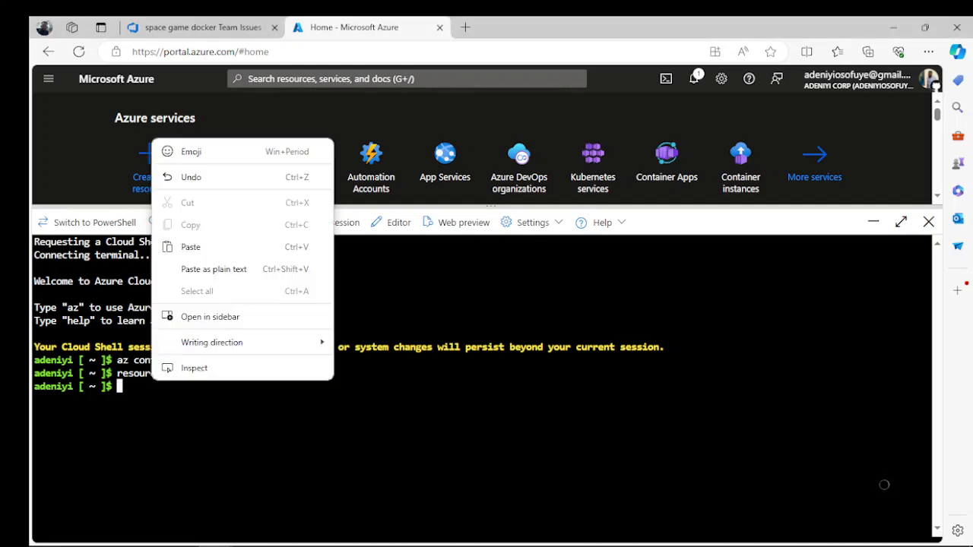
click(192, 247)
key(Return)
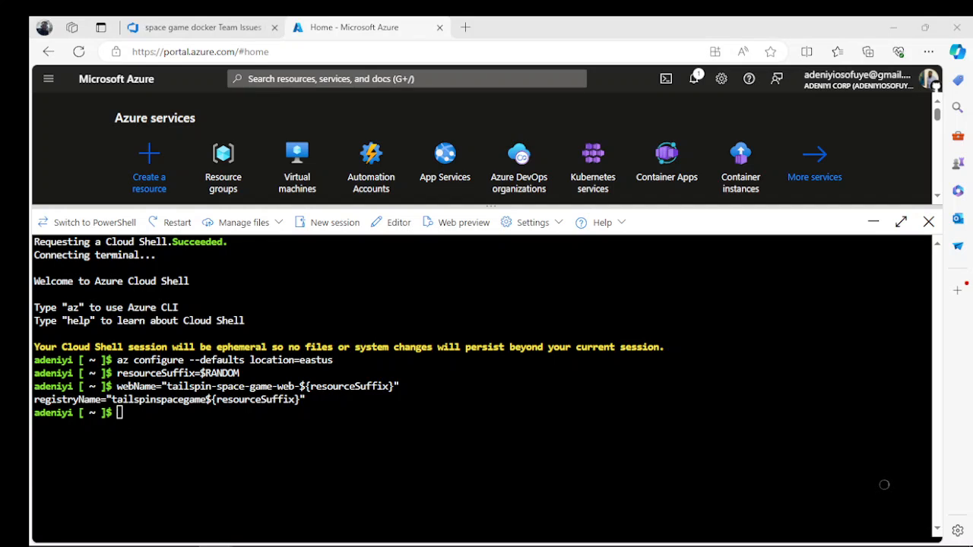
- Define the shell variables rgName='tailspin-space-game-rg' and planName='tailspin-space-game-asp'
right_click(122, 413)
click(159, 278)
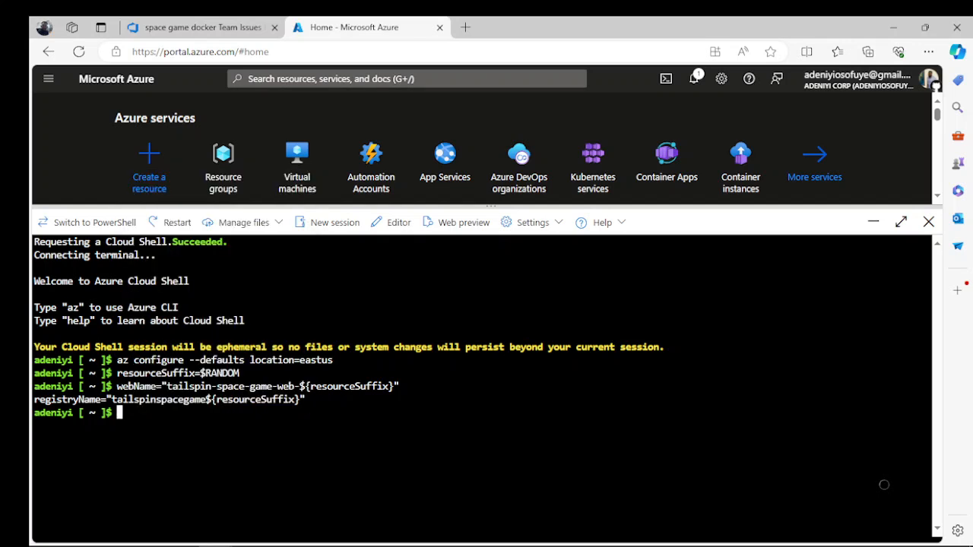
key(Return)
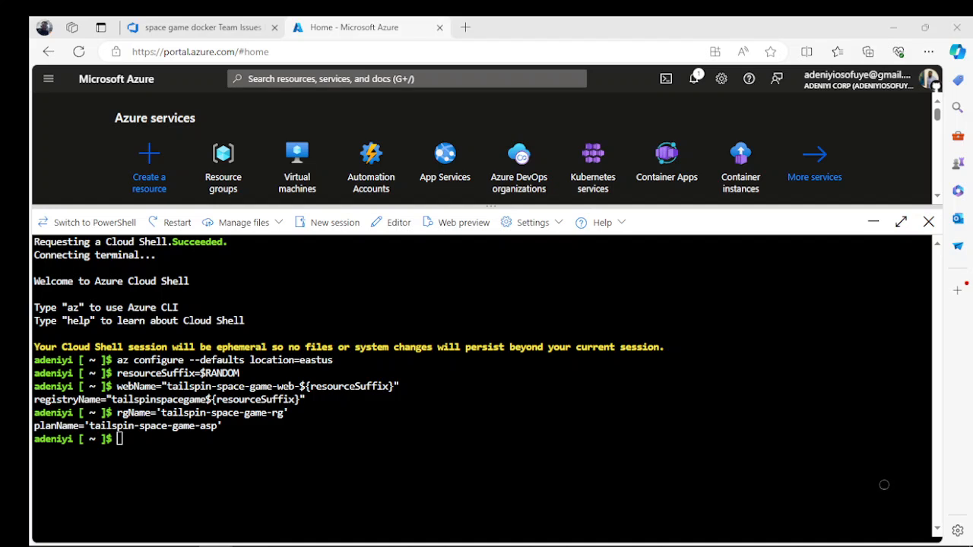
- Create the resource group with az group create --name $rgName
key(super)
key(super)
key(Menu)
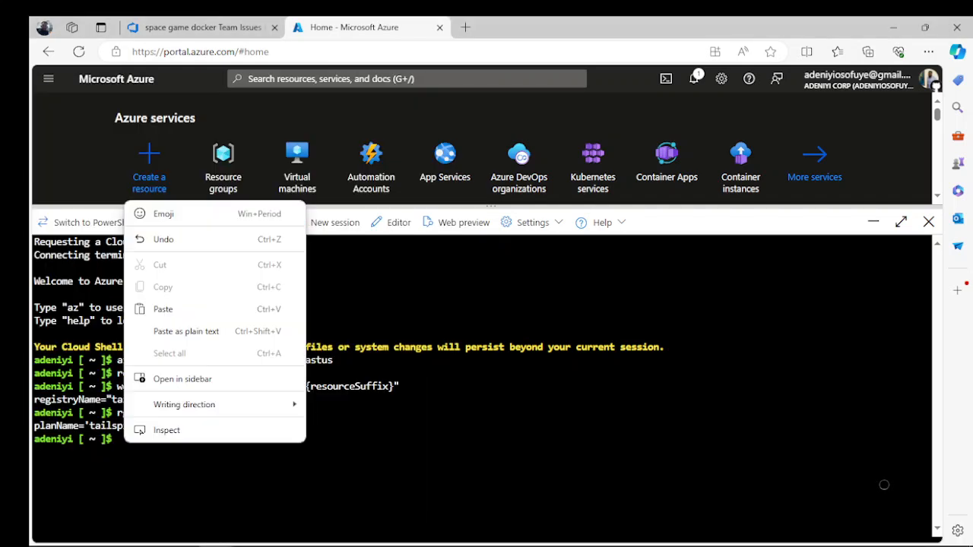
key(Return)
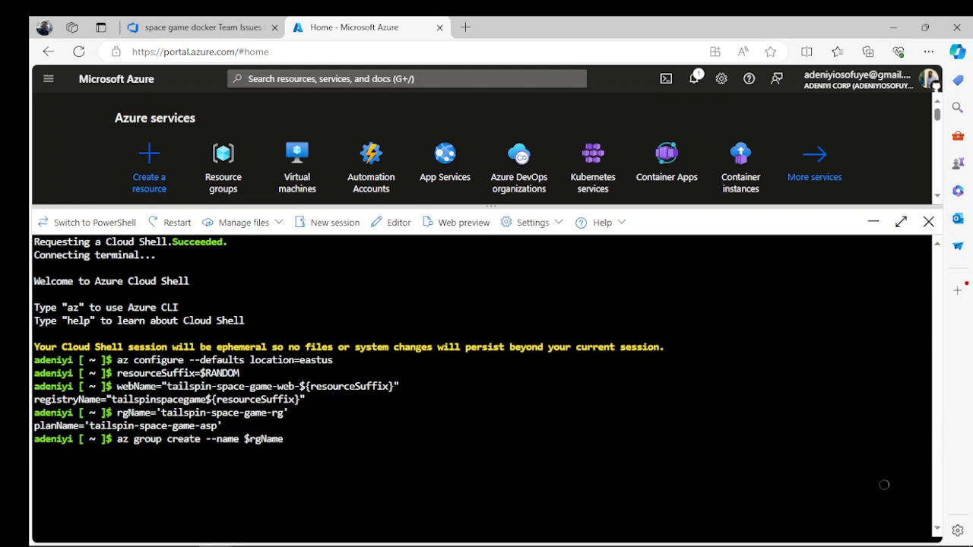
key(Return)
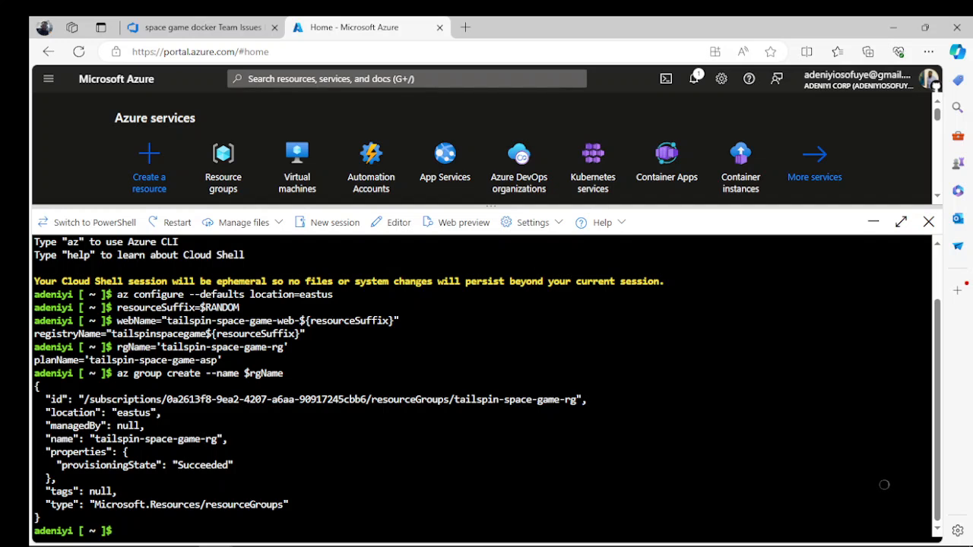
- Create an Azure container registry with the Standard SKU in the tailspin-space-game-rg resource group
key(alt+Tab)
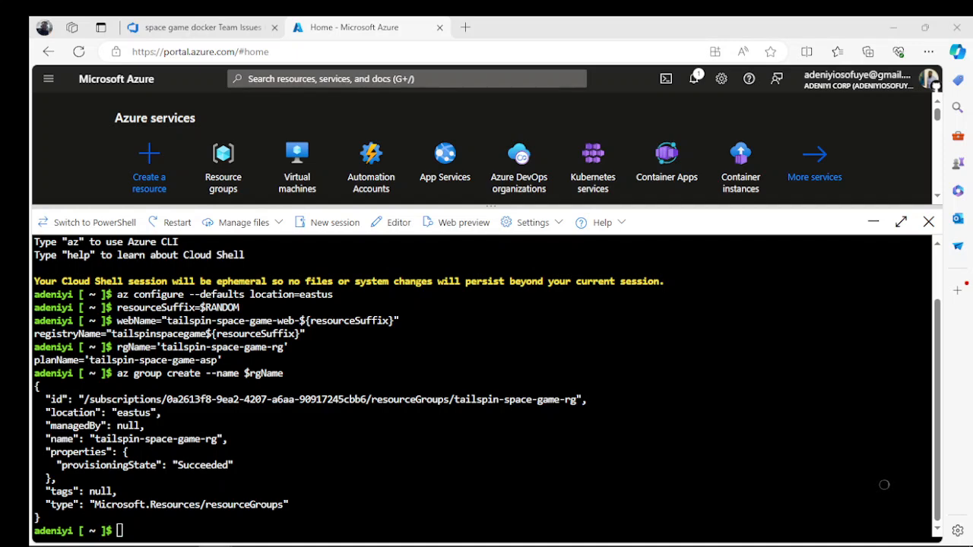
right_click(195, 290)
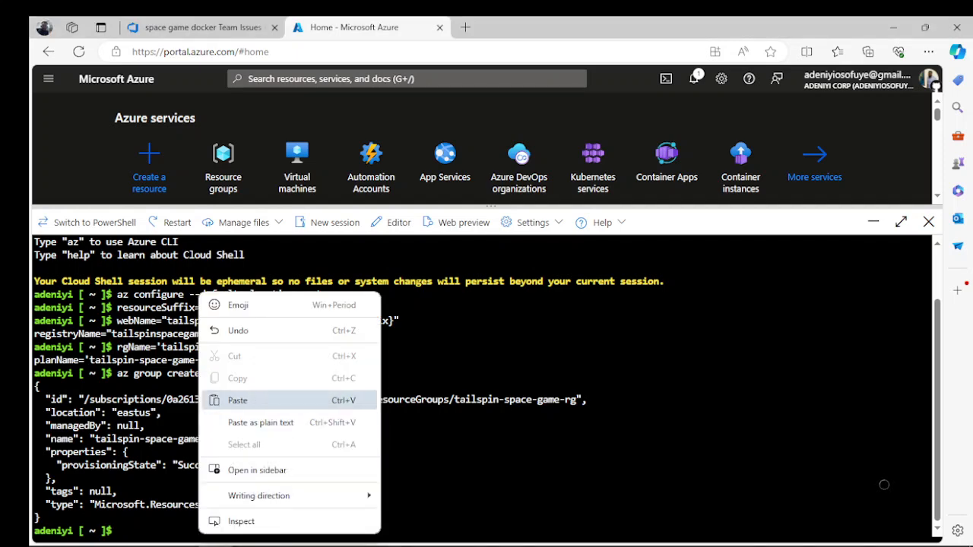
click(238, 399)
key(Return)
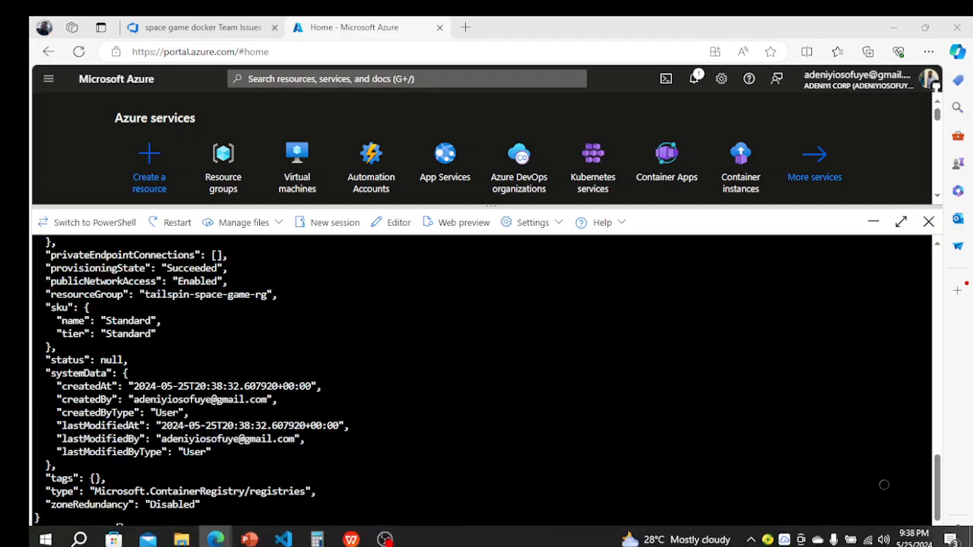
- Create the App Service plan with az appservice plan create --name $planName --resource-group $rgName --sku B1 --is-linux
right_click(150, 525)
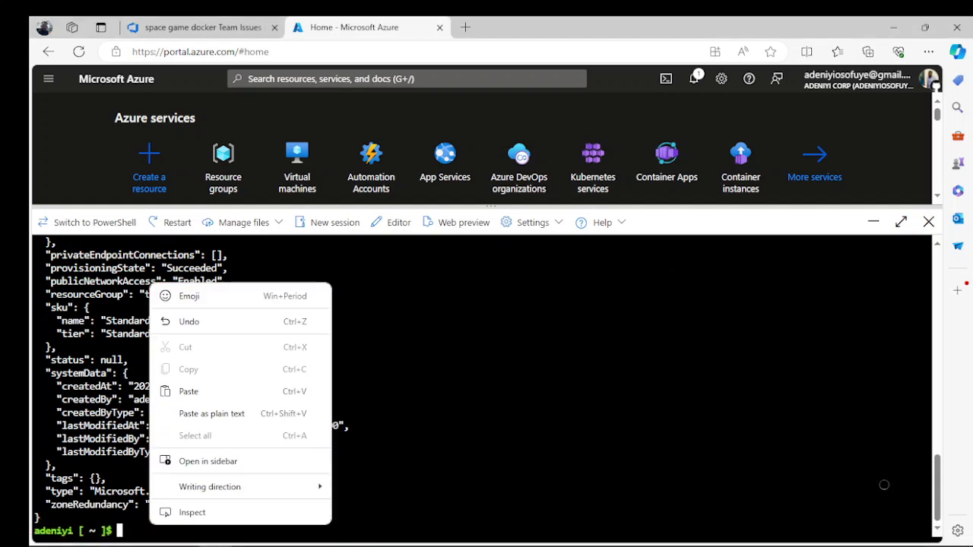
click(188, 392)
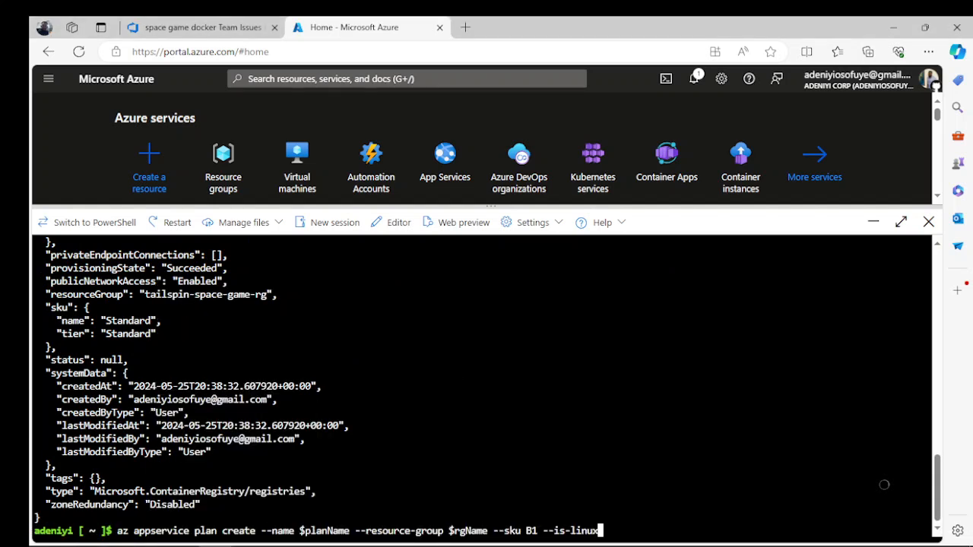
key(Return)
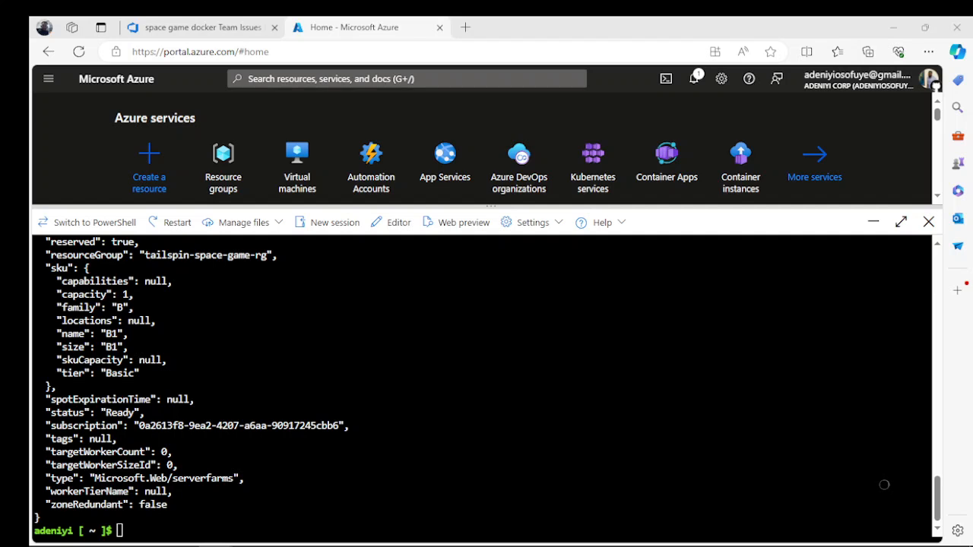
- Create the web app $webName in $rgName on $planName with the container image $registryName.azurecr.io/web:latest, and enlarge the shell pane
right_click(156, 287)
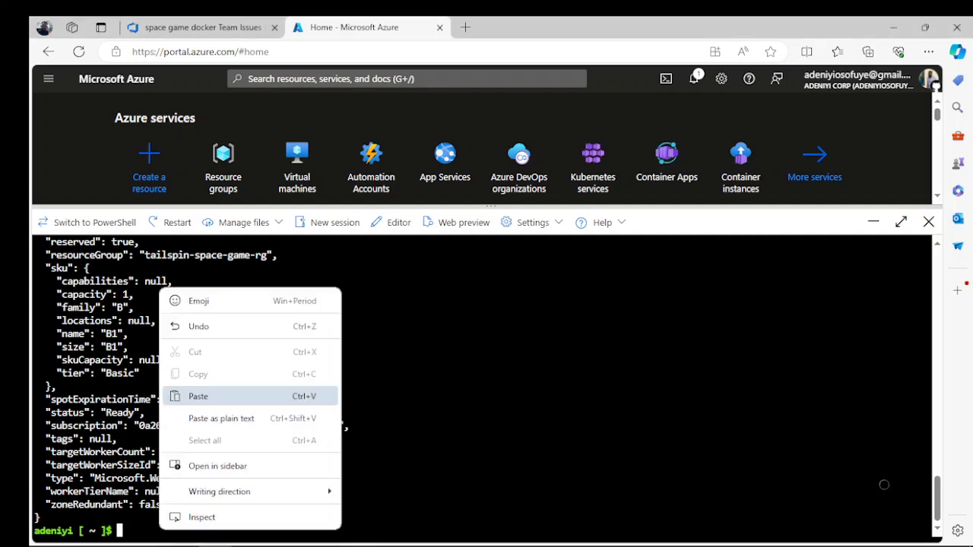
click(183, 396)
key(Return)
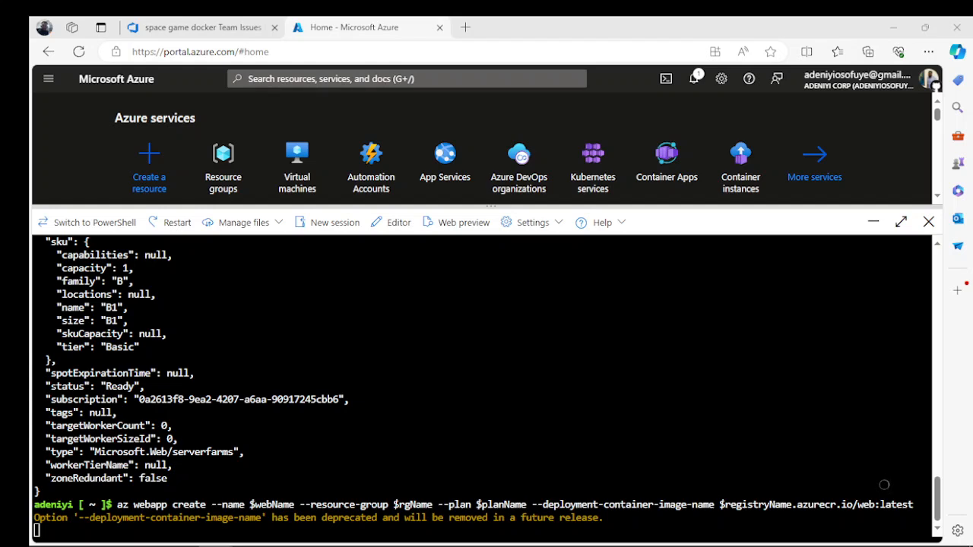
drag(491, 206, 490, 133)
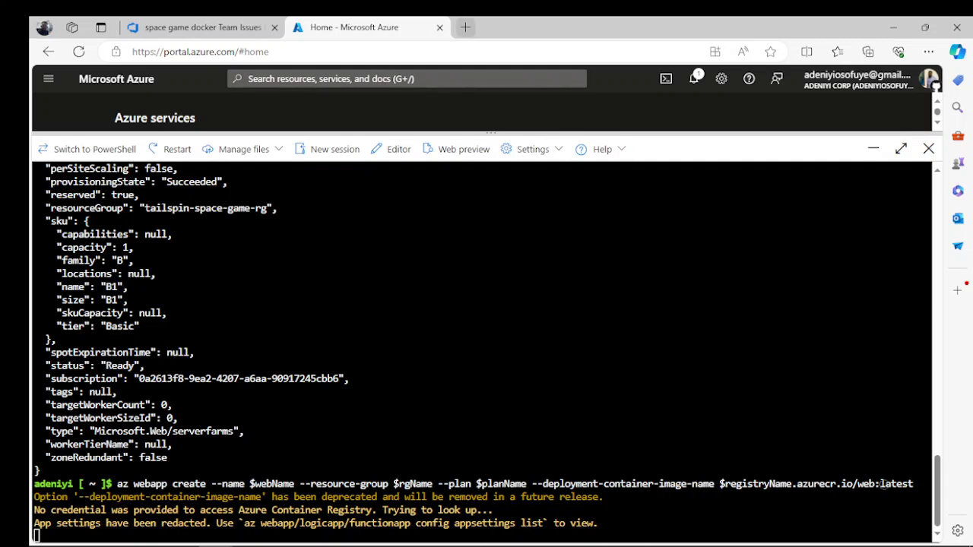
- Open github.com in a new browser tab
click(465, 27)
text(github.com)
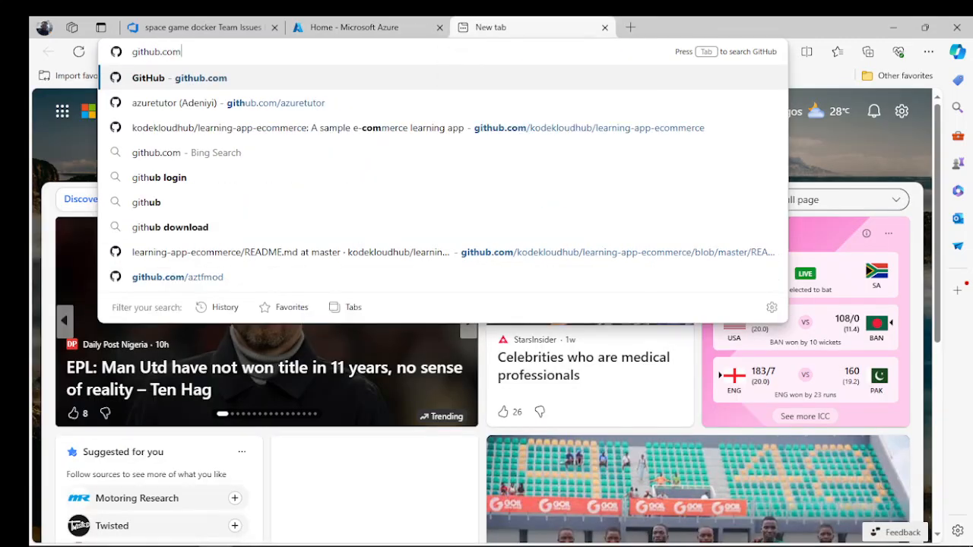
key(Return)
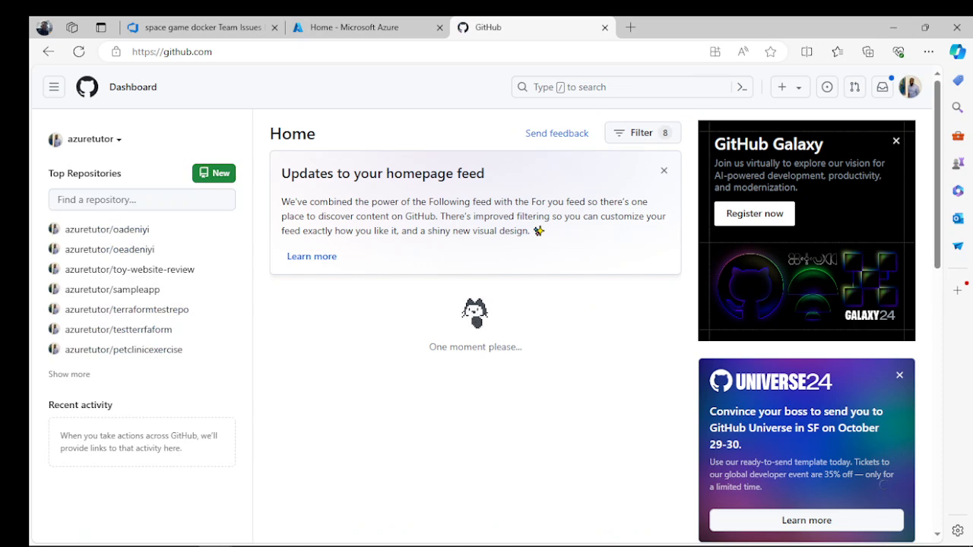
- Return to Cloud Shell and list the host name and state of the web apps in $rgName as a table
click(354, 28)
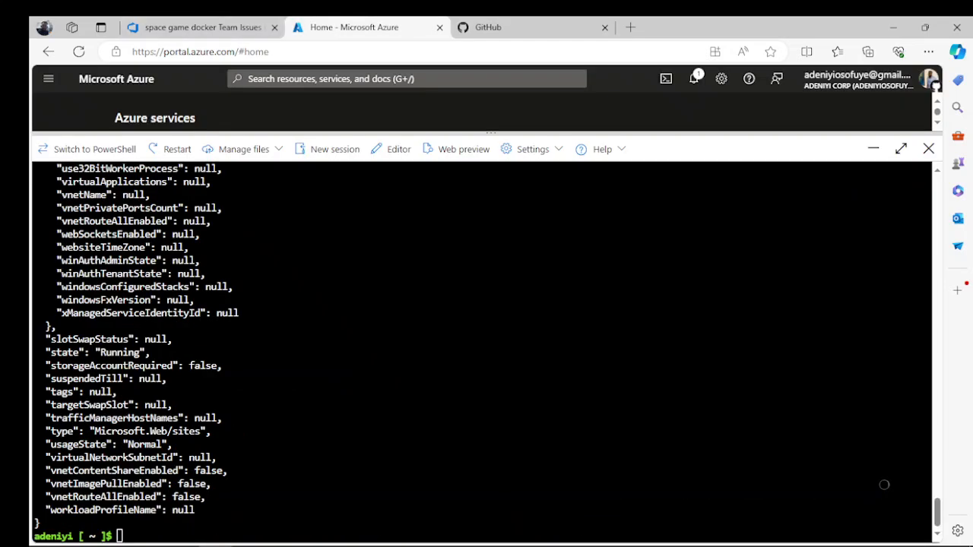
right_click(150, 533)
click(191, 399)
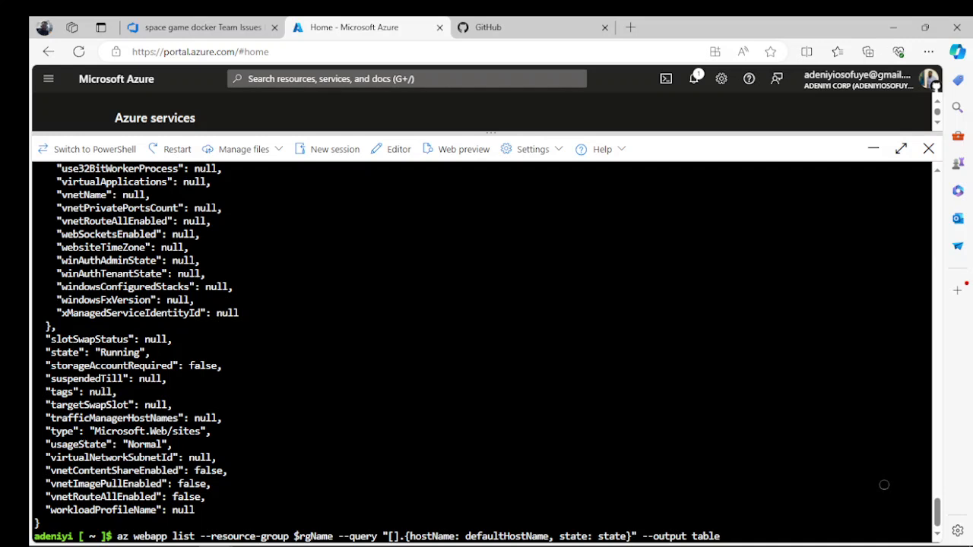
key(Return)
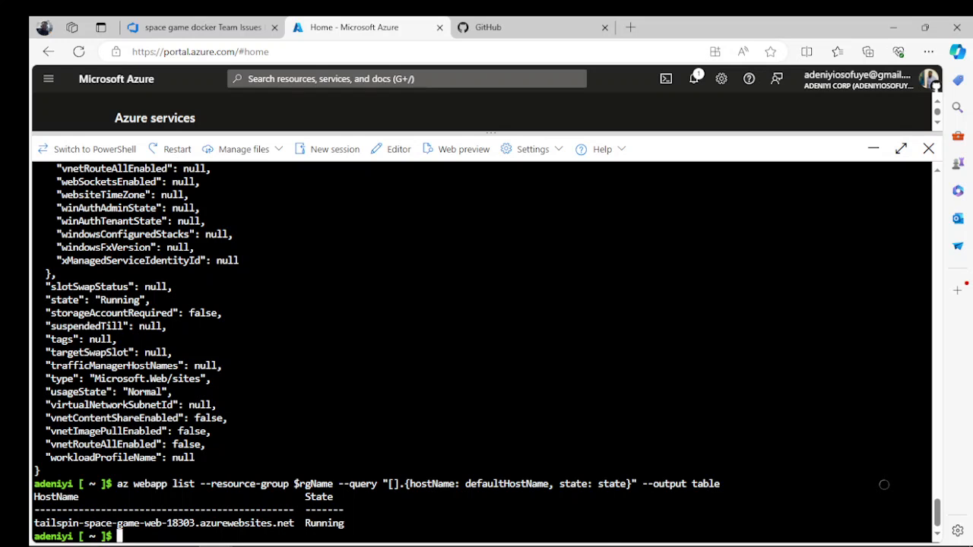
- List the login server of the container registries in $rgName with az acr list and table output
key(alt+Tab)
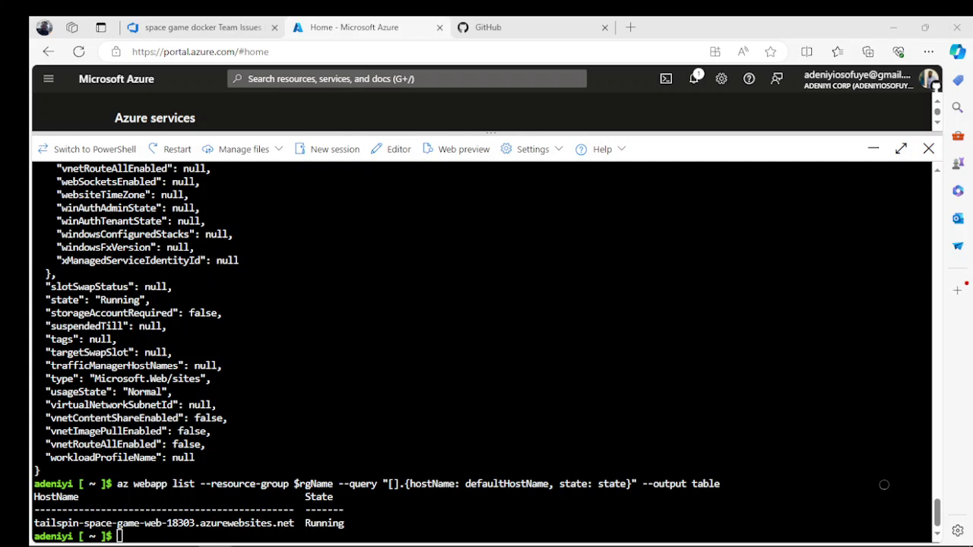
right_click(190, 533)
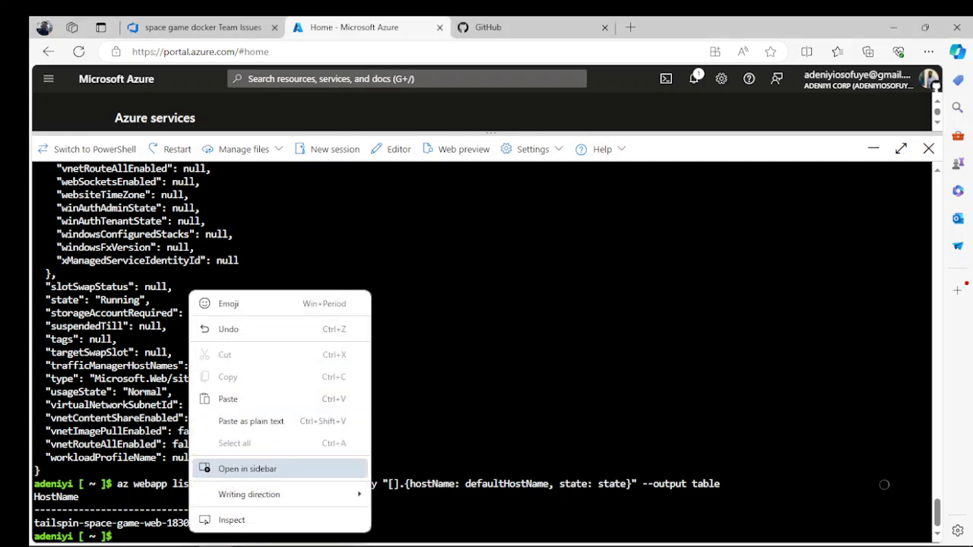
click(228, 399)
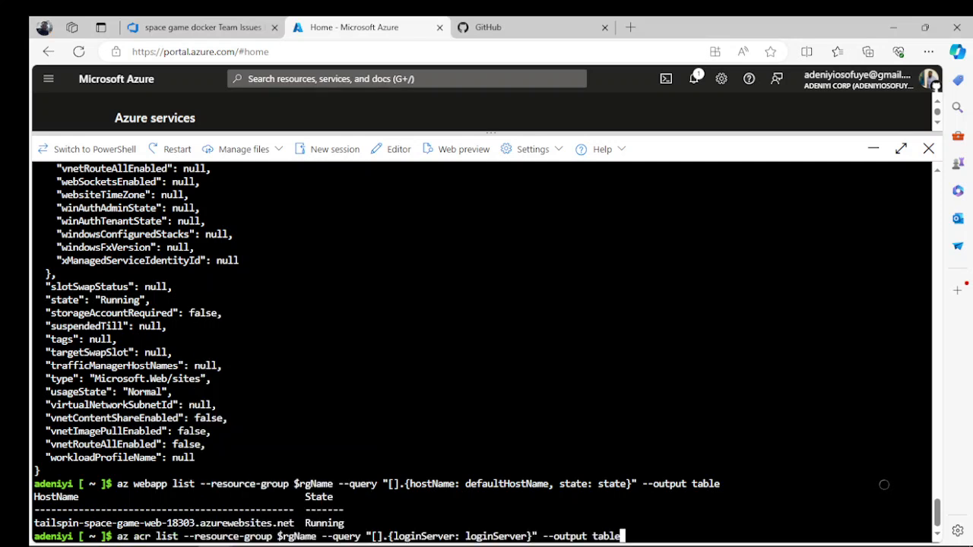
key(Return)
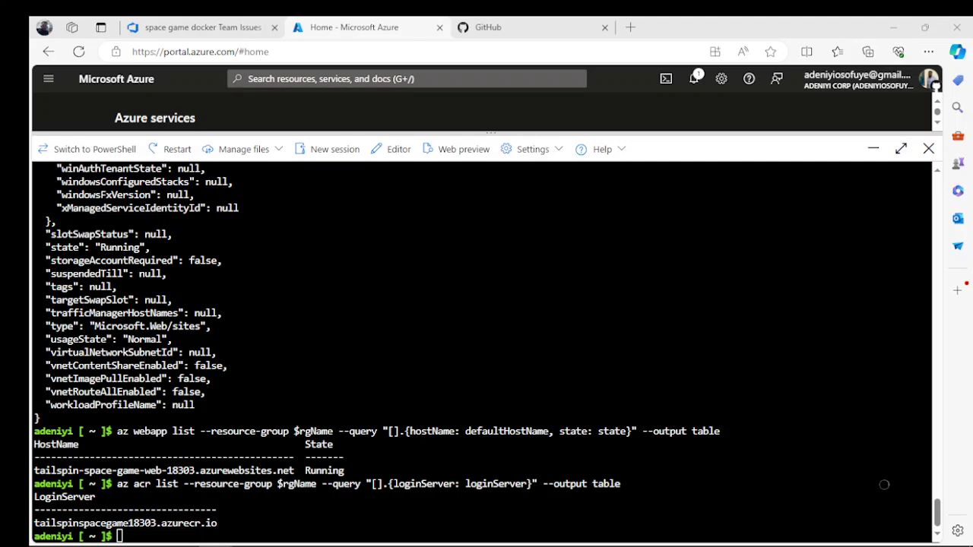
- Switch to Azure DevOps and start a new variable group in the pipeline library of the space game docker project
click(202, 27)
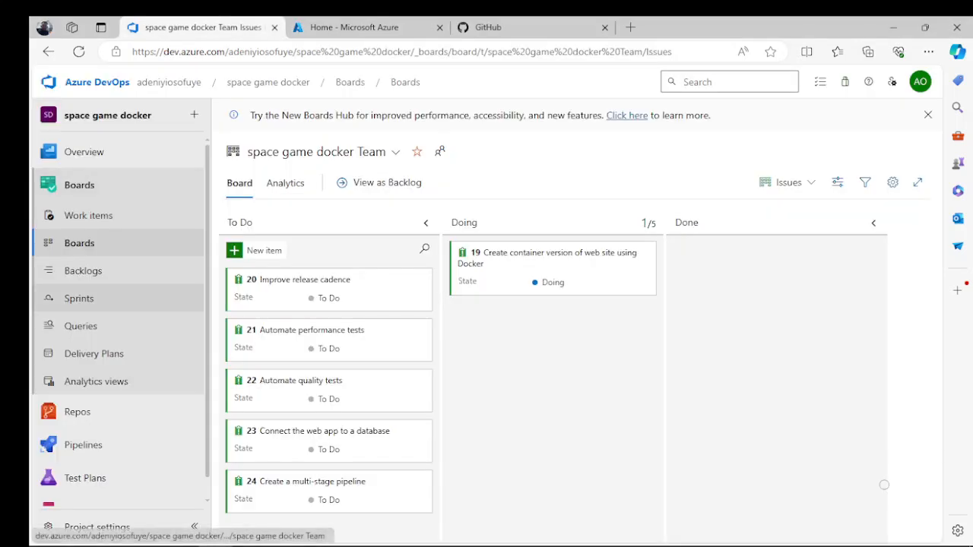
click(114, 445)
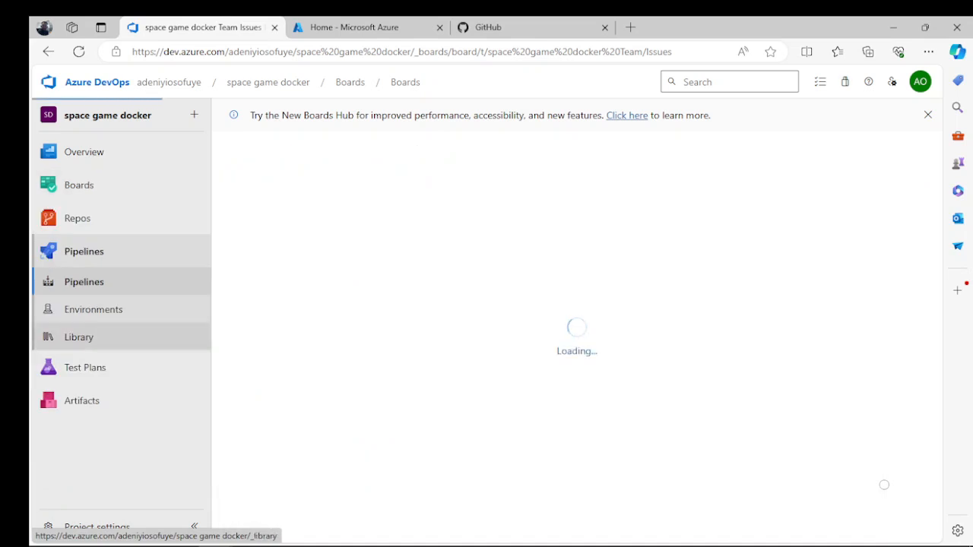
click(79, 337)
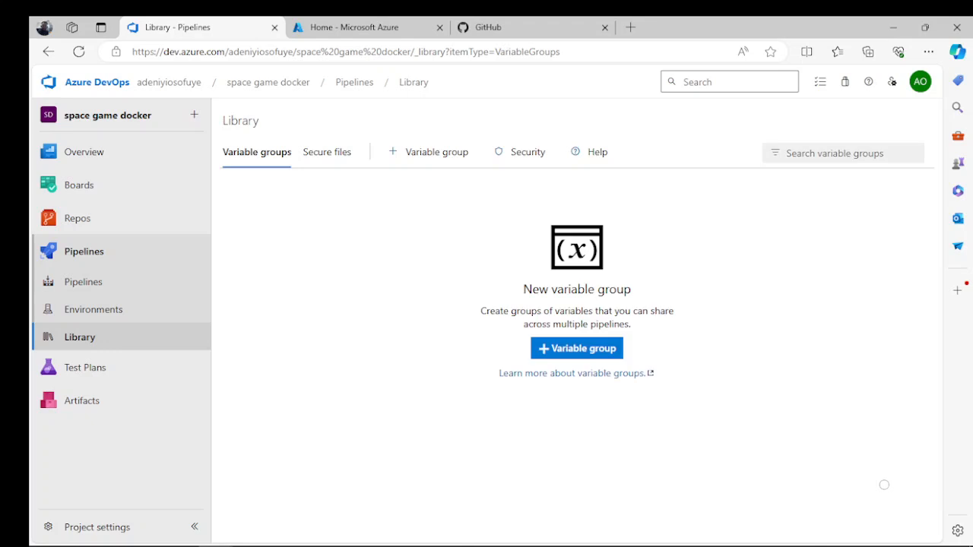
click(577, 349)
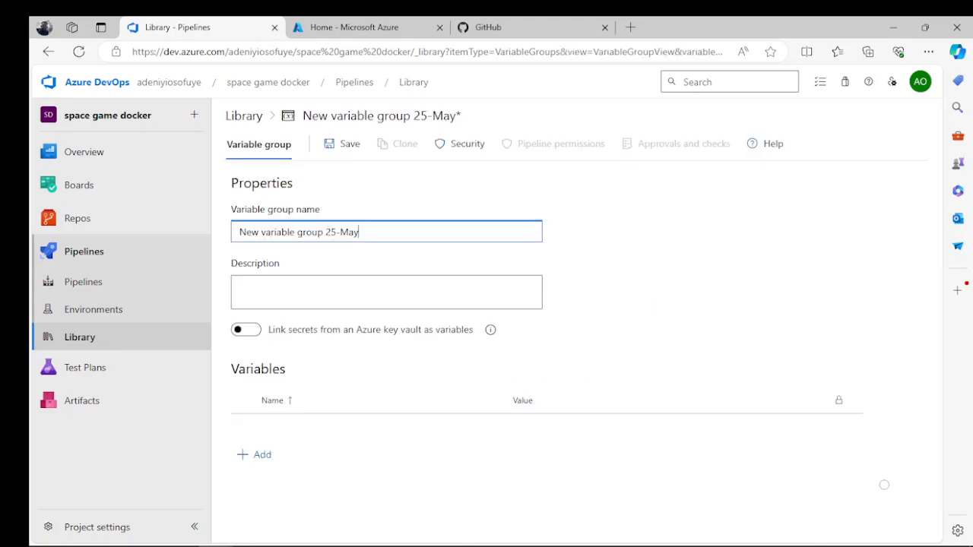
- Replace the default variable group name with Release
key(BackSpace)
key(BackSpace)
key(BackSpace)
key(BackSpace)
key(BackSpace)
key(BackSpace)
key(BackSpace)
key(BackSpace)
key(BackSpace)
key(BackSpace)
key(BackSpace)
key(BackSpace)
key(BackSpace)
key(BackSpace)
key(BackSpace)
key(BackSpace)
key(BackSpace)
key(BackSpace)
key(BackSpace)
key(BackSpace)
key(BackSpace)
key(BackSpace)
key(BackSpace)
key(BackSpace)
key(BackSpace)
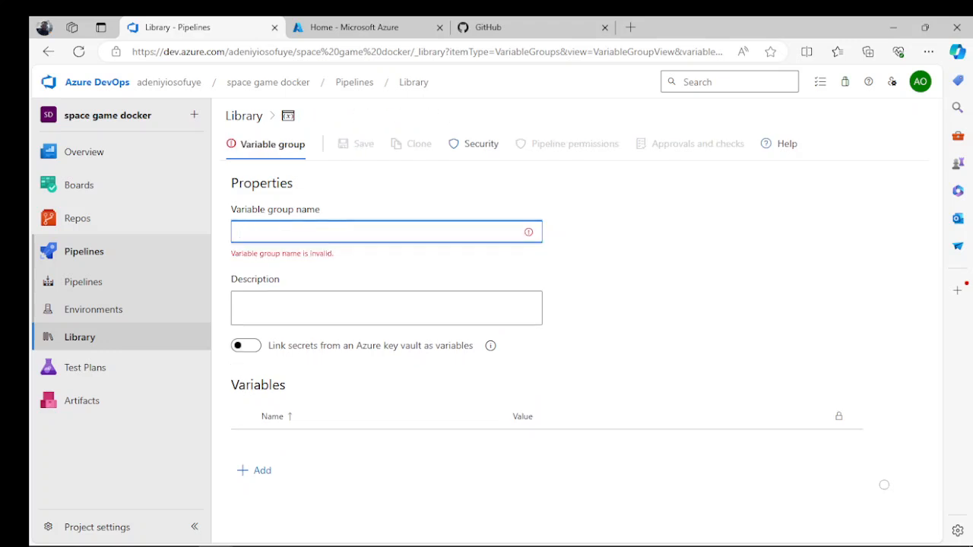
text(Release)
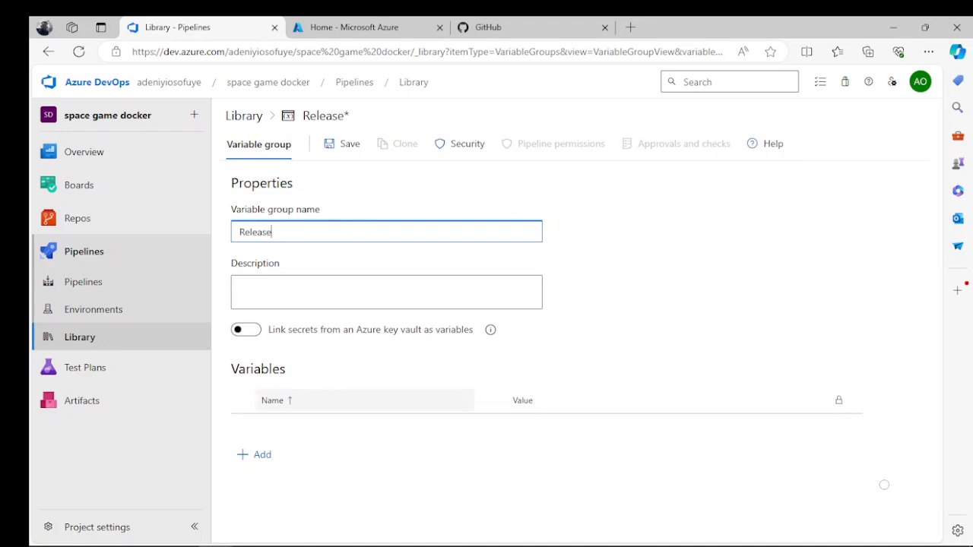
- Add a variable named WebAppName to the Release group
click(254, 455)
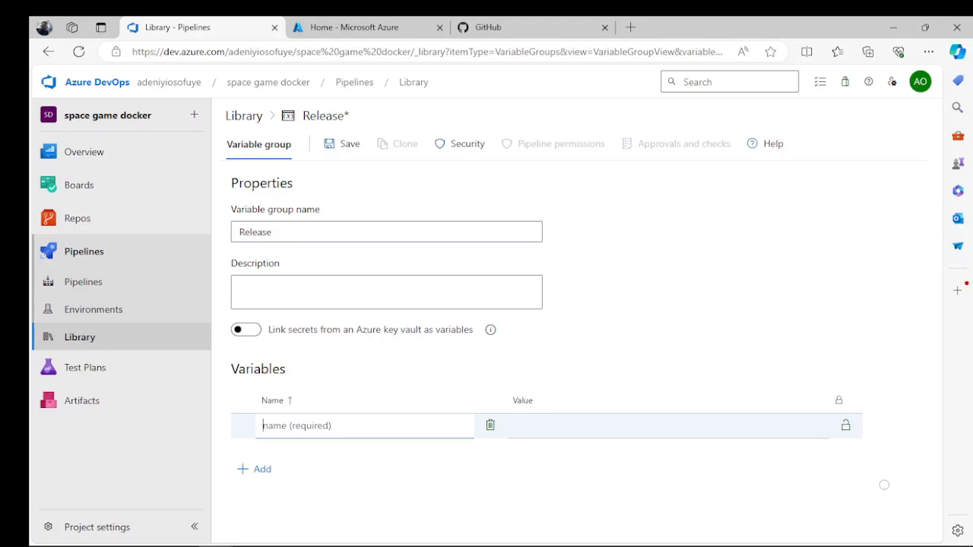
text(WebAppName)
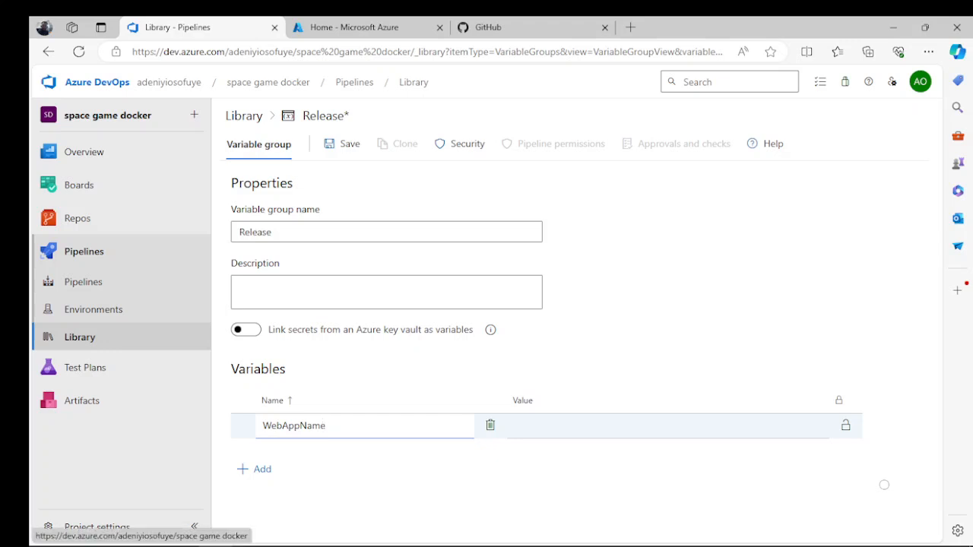
key(Tab)
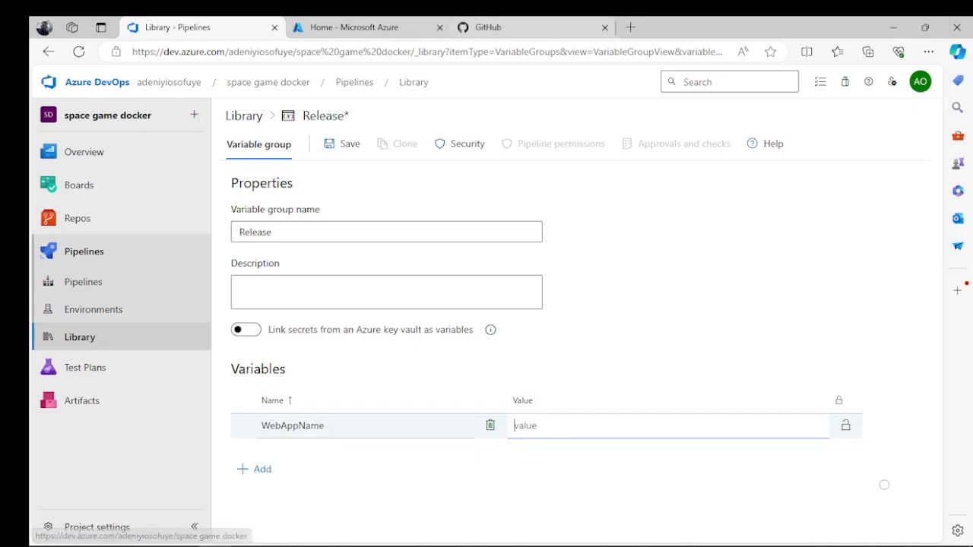
- Copy the web app name tailspin-space-game-web-18303 from the Cloud Shell output into the value of WebAppName
click(355, 28)
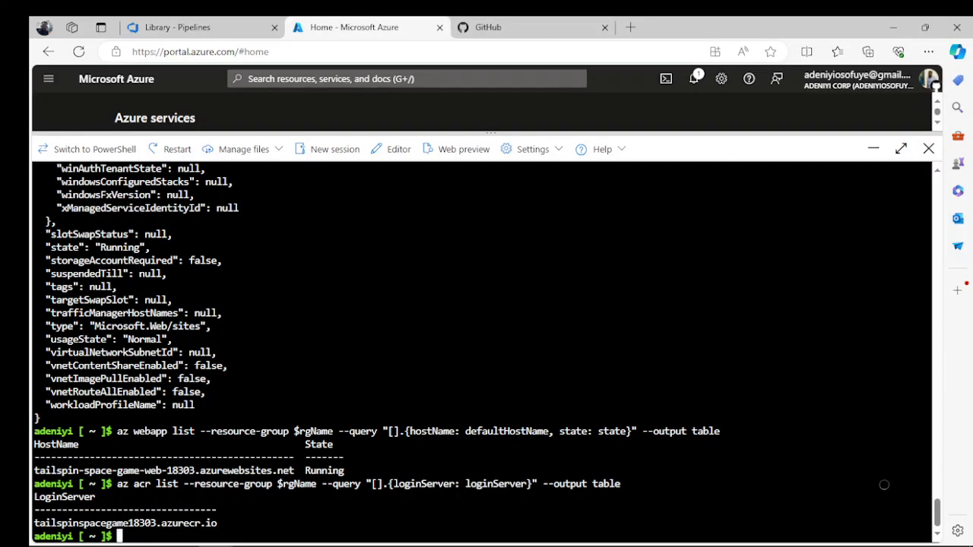
drag(194, 470, 33, 470)
key(ctrl+c)
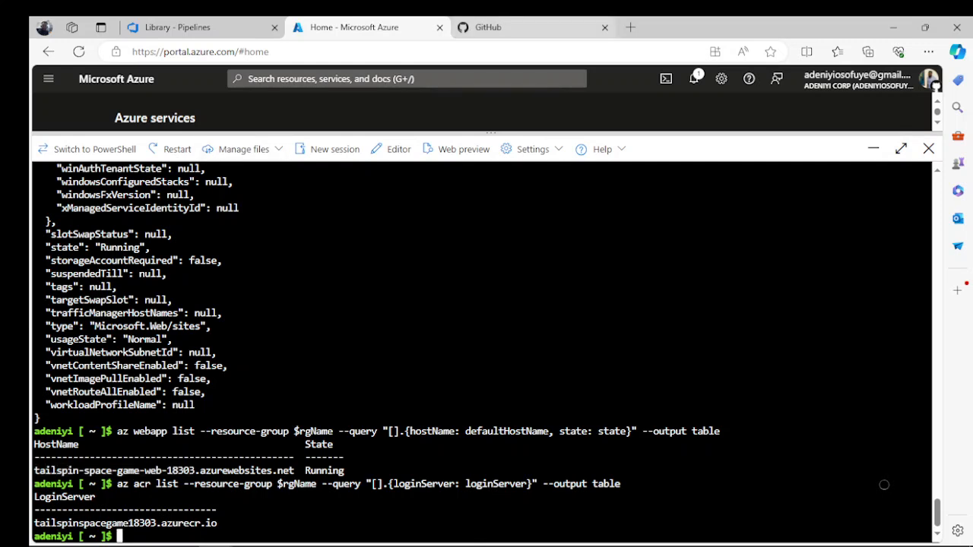
click(199, 27)
key(ctrl+v)
key(ctrl+Tab)
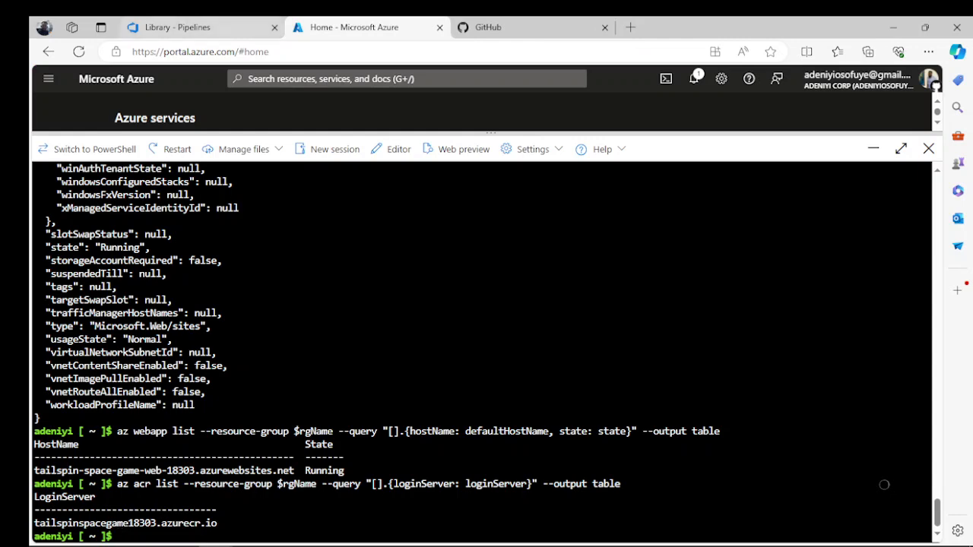
key(ctrl+shift+Tab)
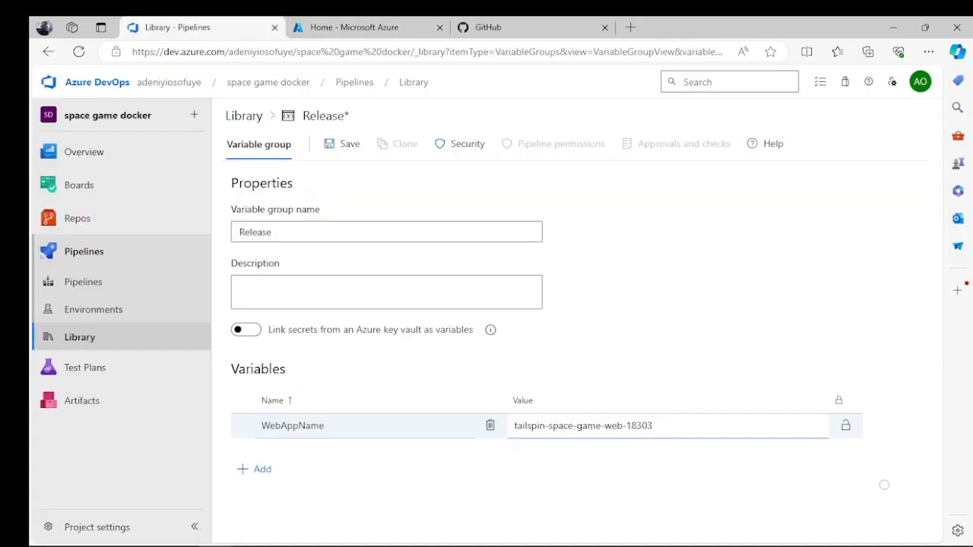
- Add a second variable named RegistryName to the Release group
click(255, 469)
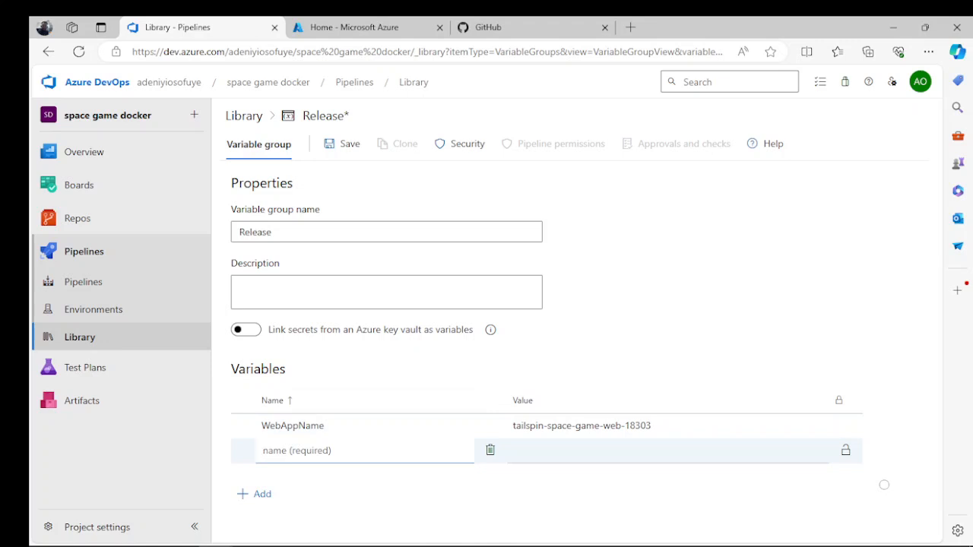
text(RegistryName)
click(578, 451)
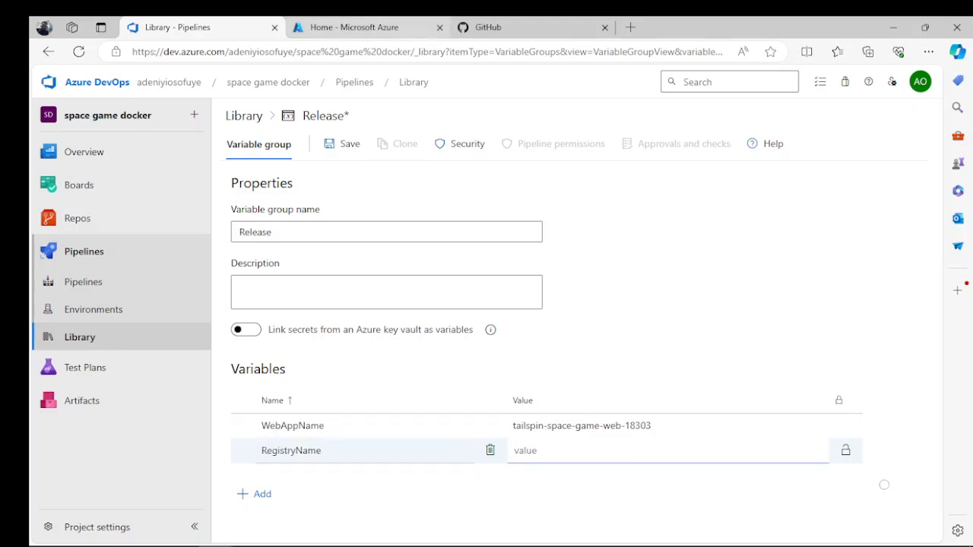
- Copy the login server tailspinspacegame18303.azurecr.io from Cloud Shell into the value of RegistryName and save the variable group
click(366, 28)
drag(217, 523, 35, 523)
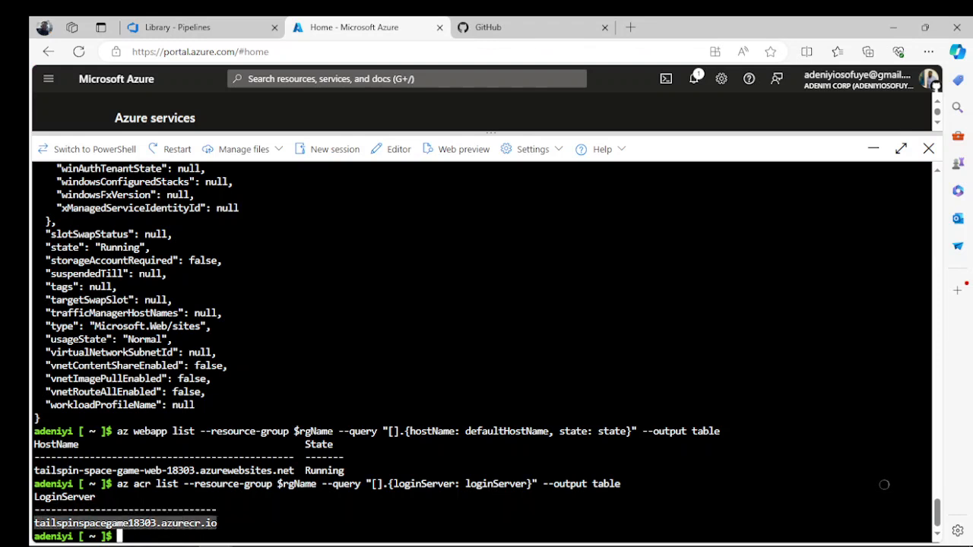
key(ctrl+c)
key(ctrl+shift+Tab)
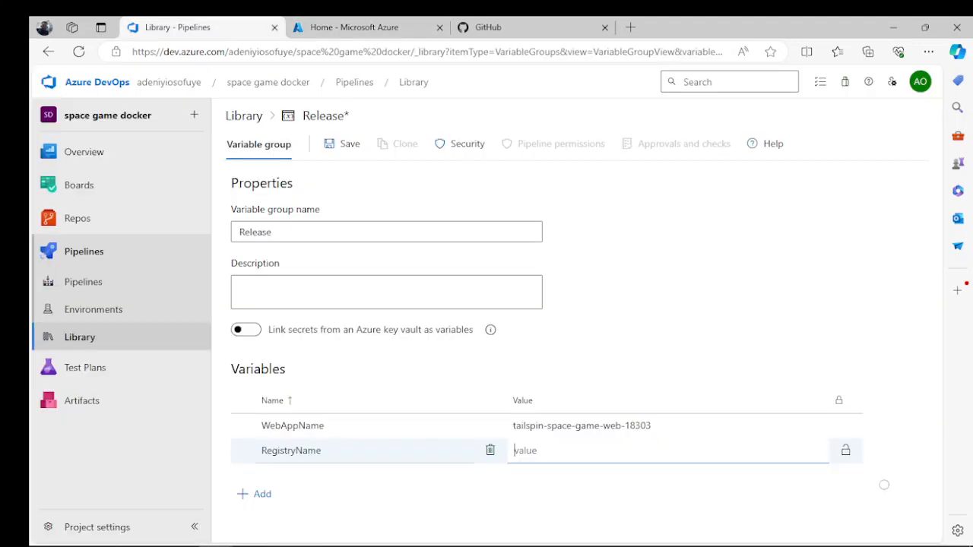
key(ctrl+v)
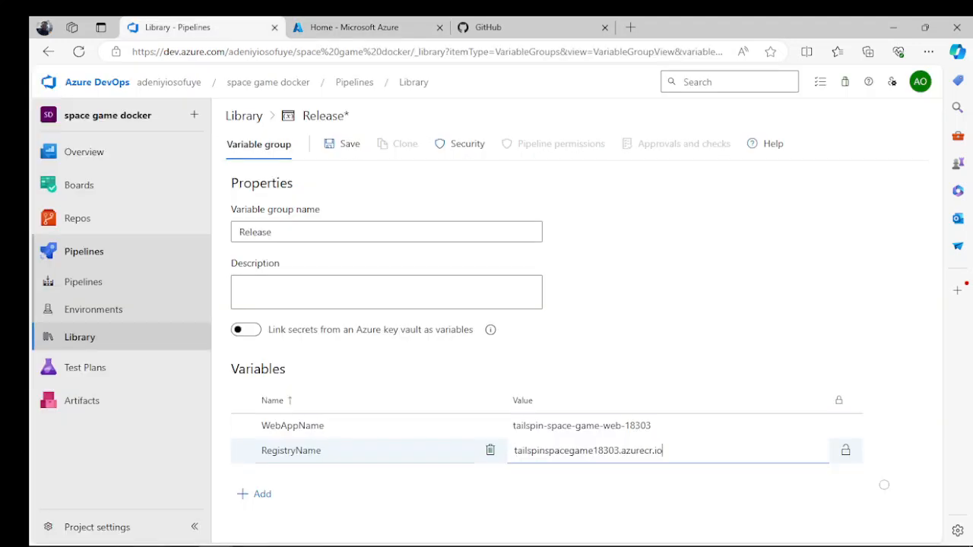
click(884, 484)
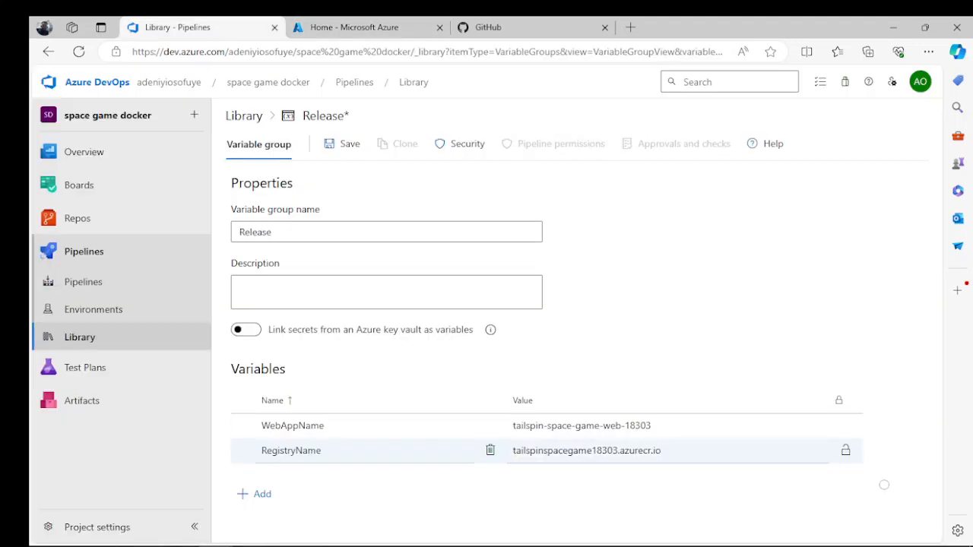
key(ctrl+s)
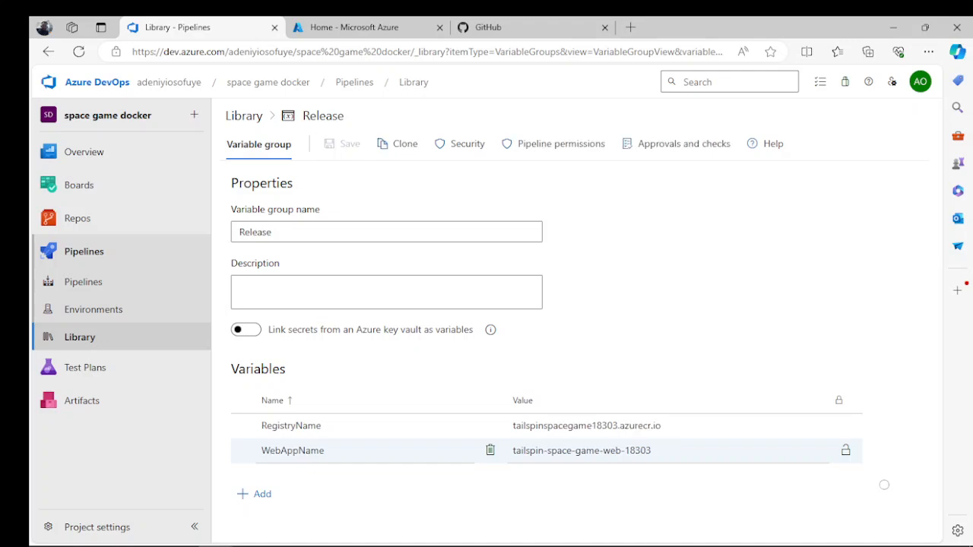
- Permit the mslearn-tailspin-spacegame-web-docker pipeline to use the Release variable group
click(560, 144)
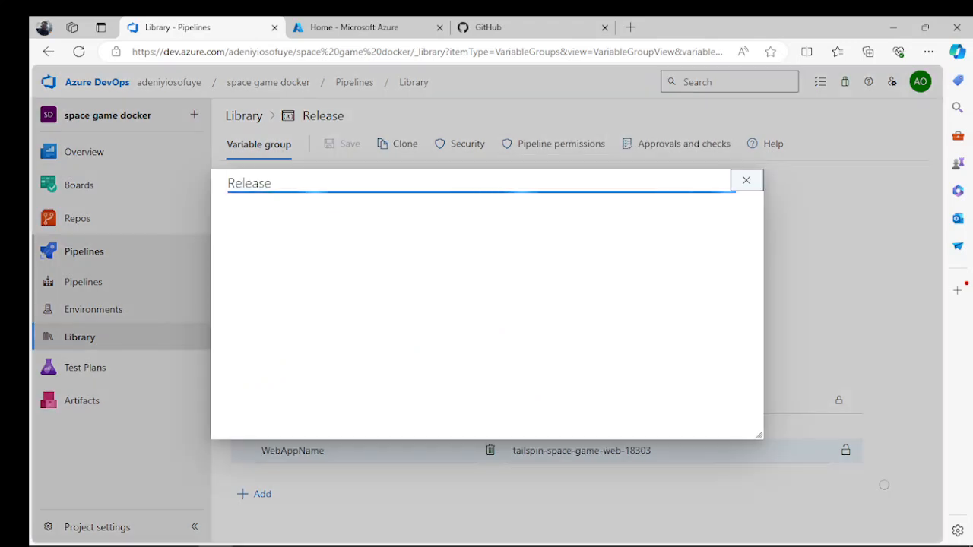
click(684, 238)
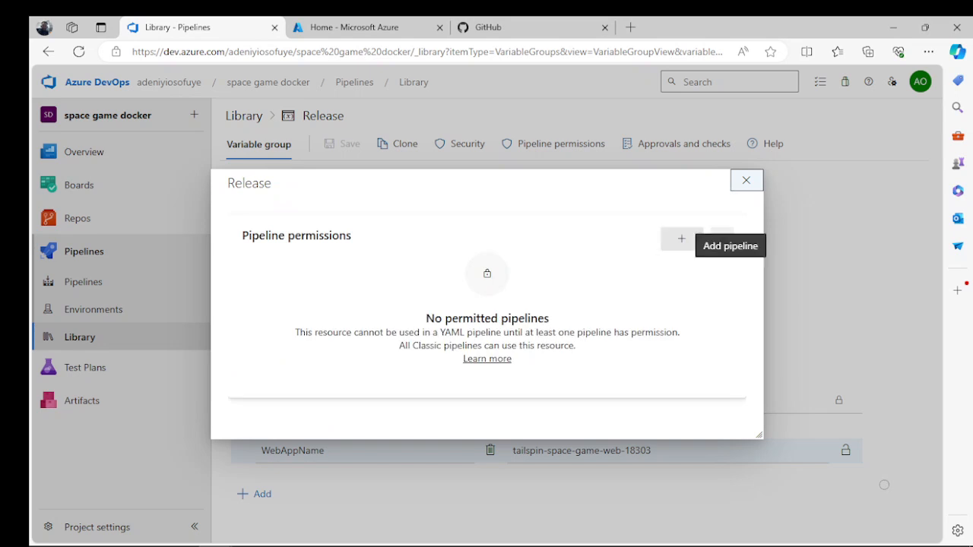
click(683, 238)
click(623, 296)
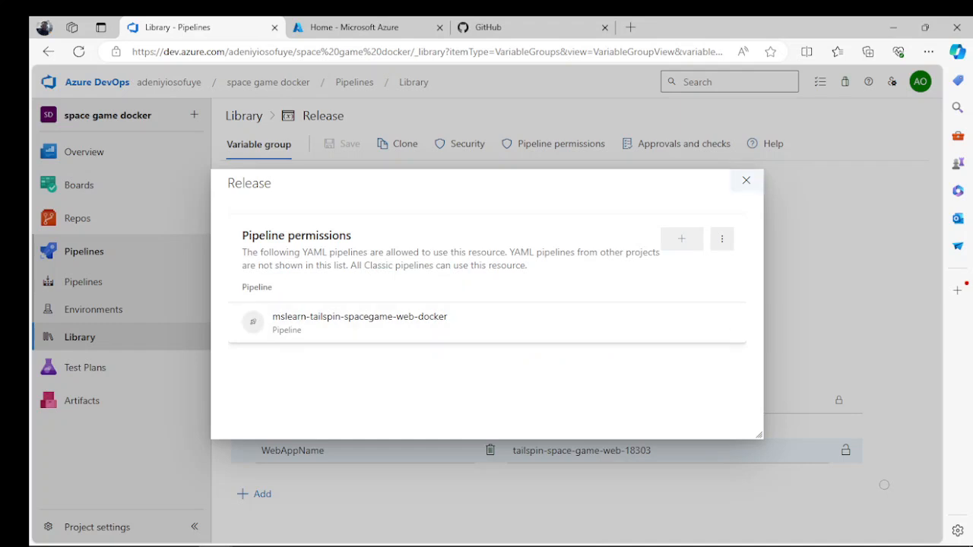
click(747, 181)
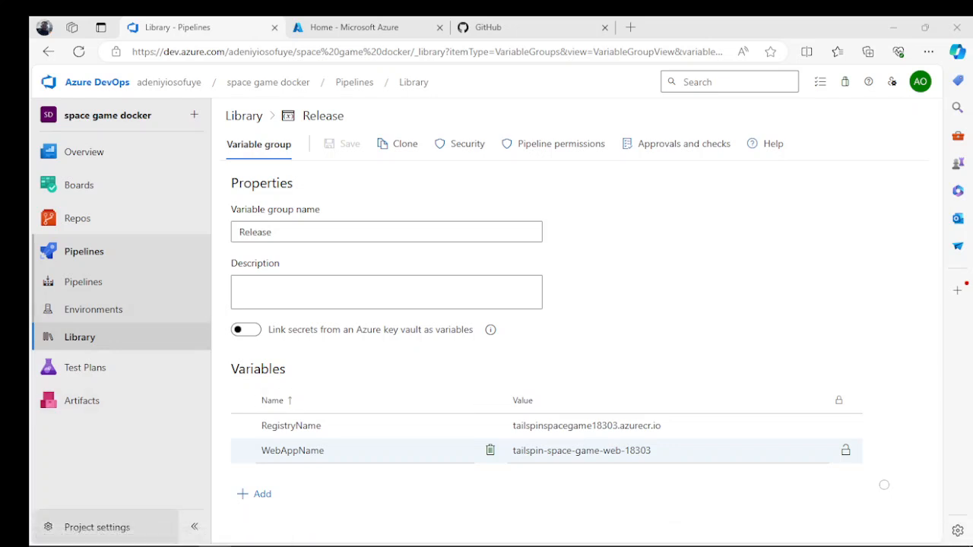
- In the project settings, start a new Azure Resource Manager service connection using Service principal (automatic) authentication
click(97, 527)
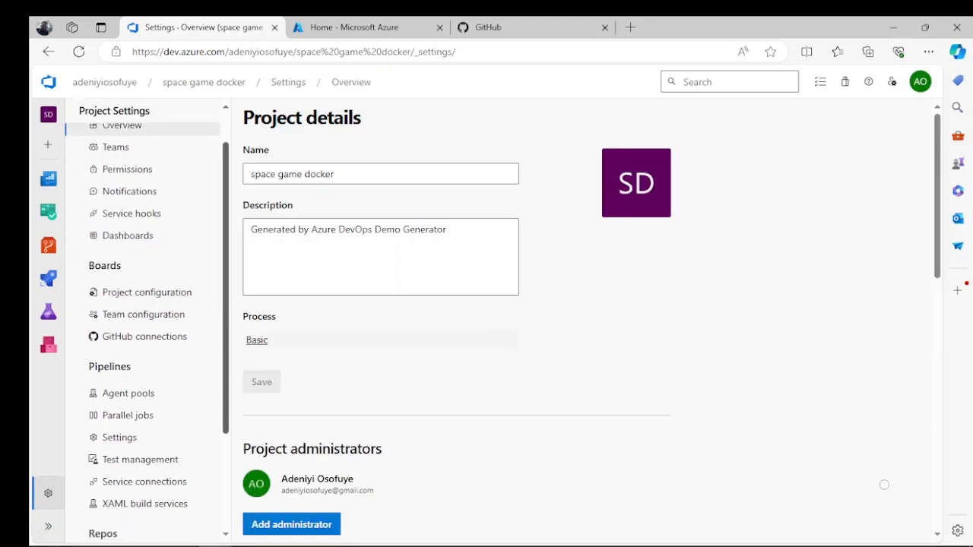
click(144, 457)
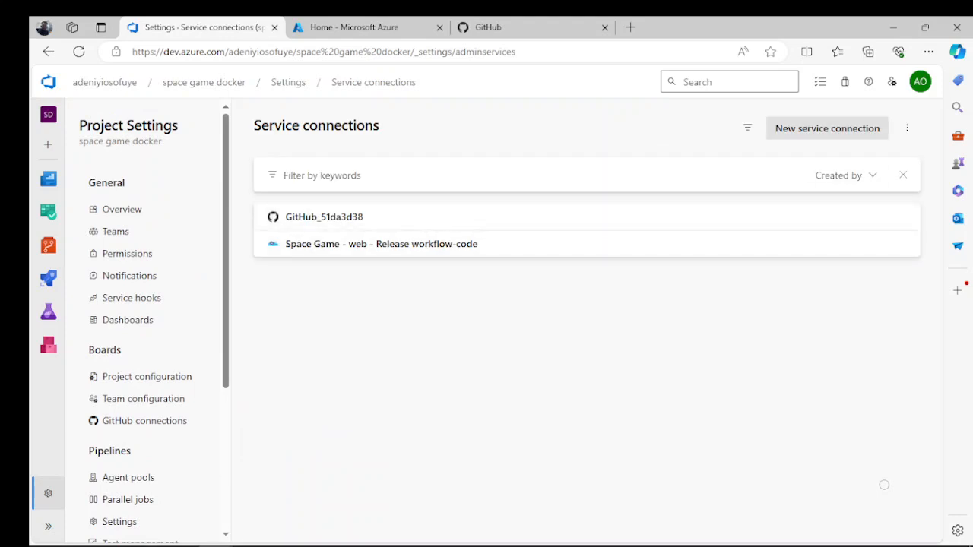
click(827, 127)
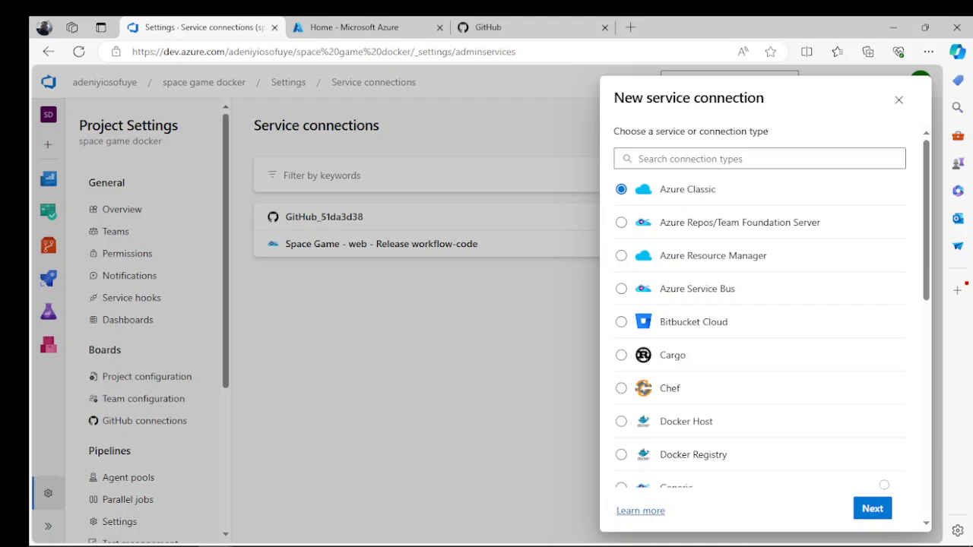
click(621, 256)
click(872, 508)
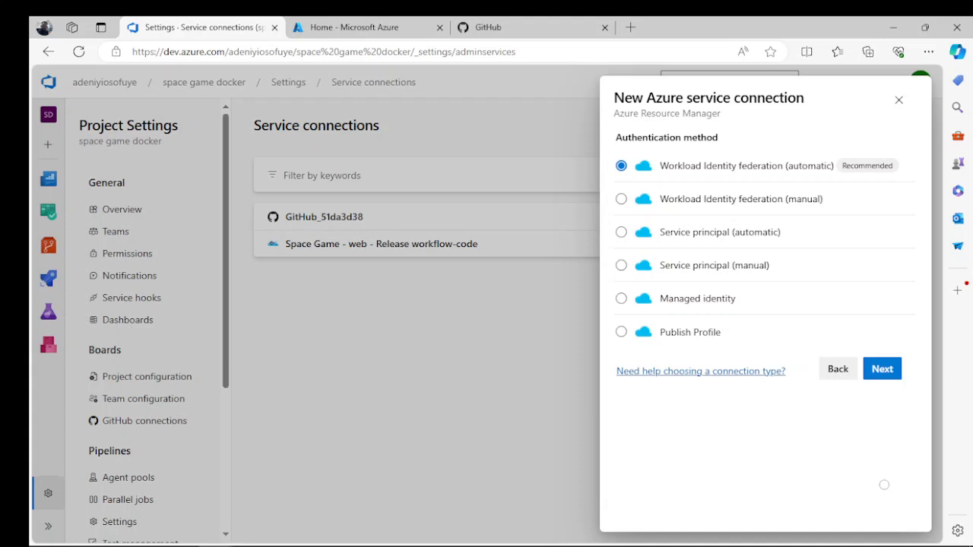
click(621, 232)
click(882, 368)
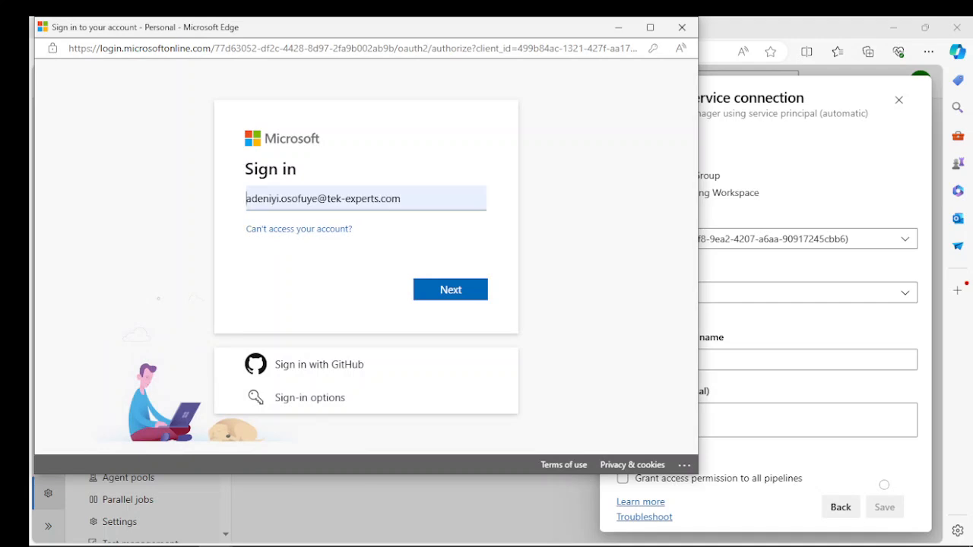
- Sign in to Microsoft for the service connection, replacing the prefilled account with the personal e-mail address
key(ctrl+a)
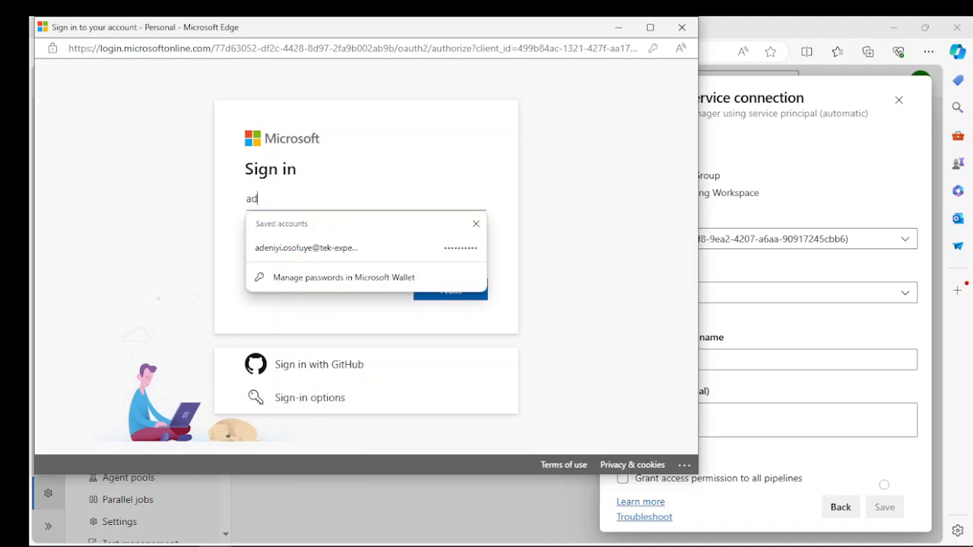
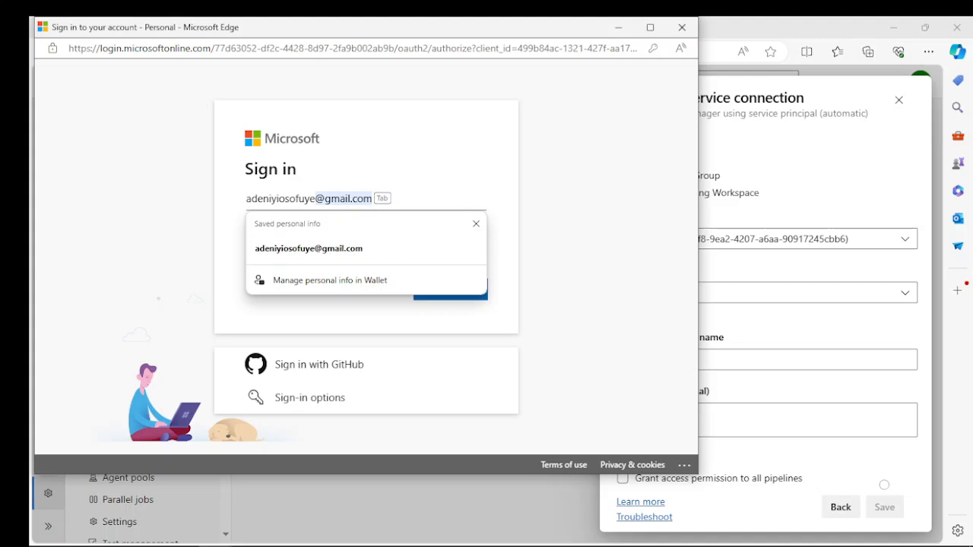
key(Tab)
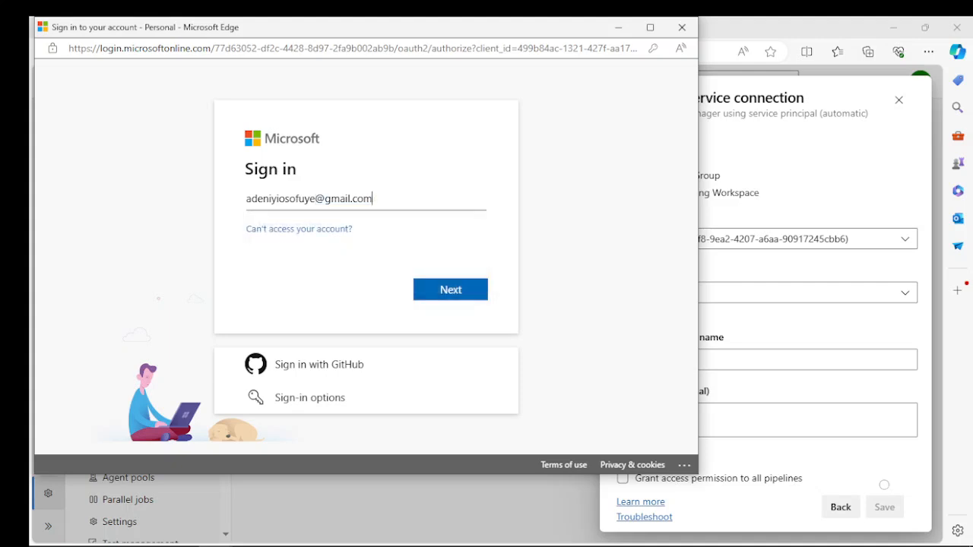
key(Return)
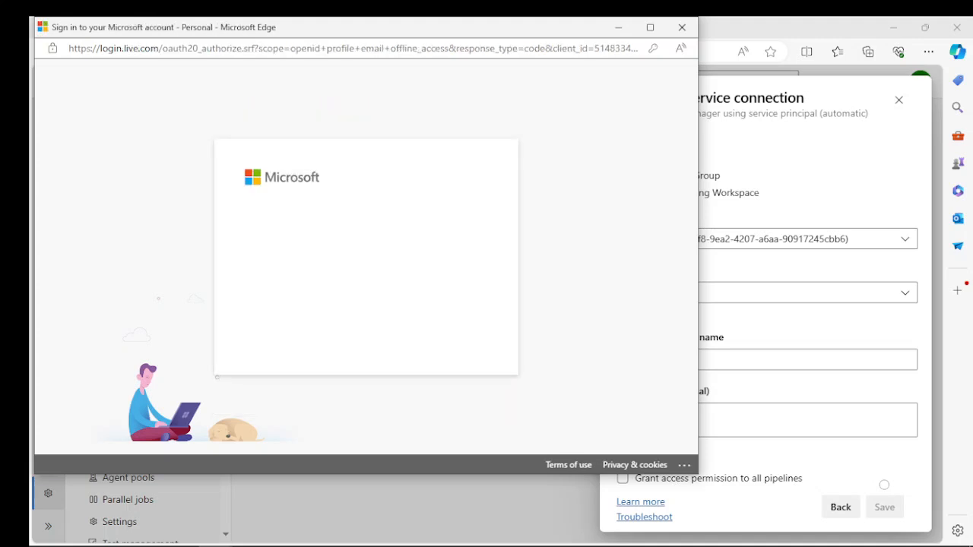
key(Return)
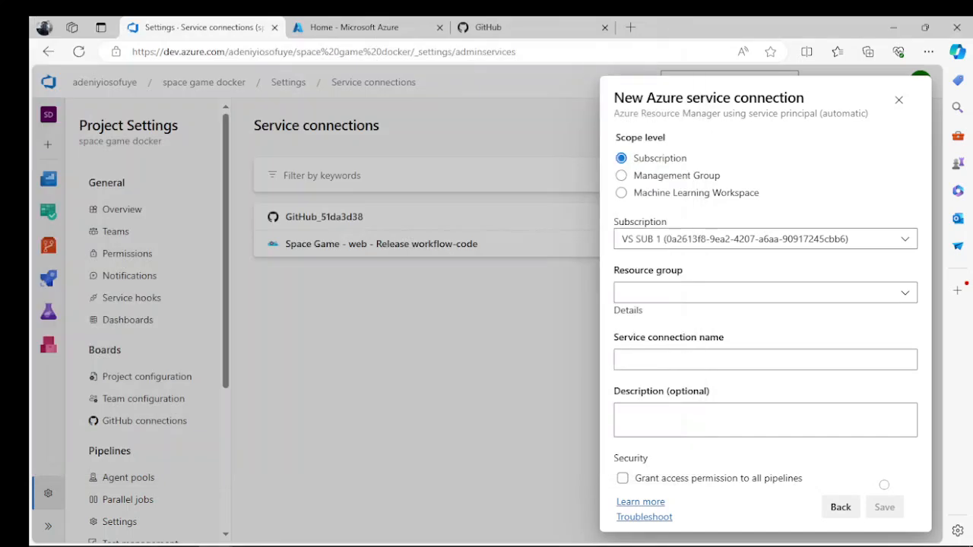
- Save the connection for resource group tailspin-space-game-rg as Resource Manager - Tailspin - Space Game, granting access permission to all pipelines
click(904, 289)
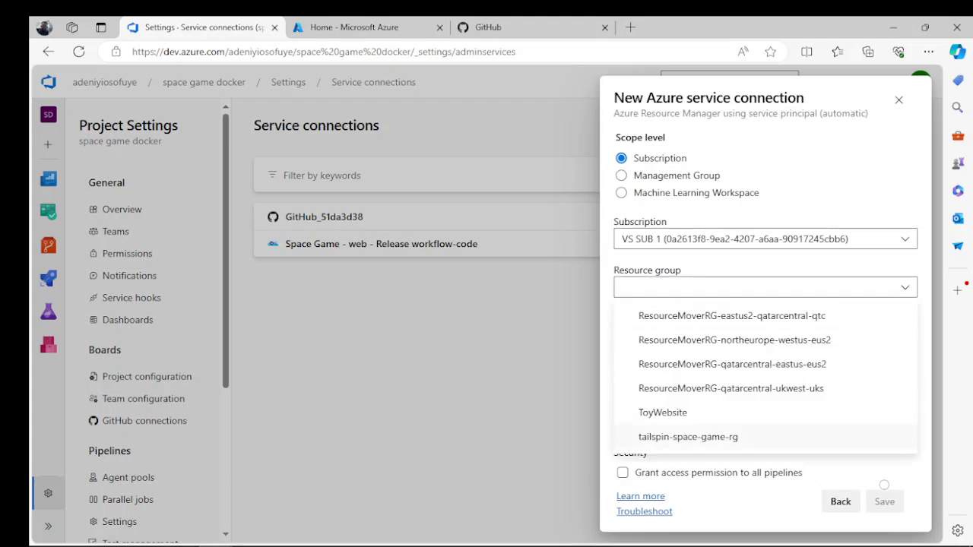
click(688, 437)
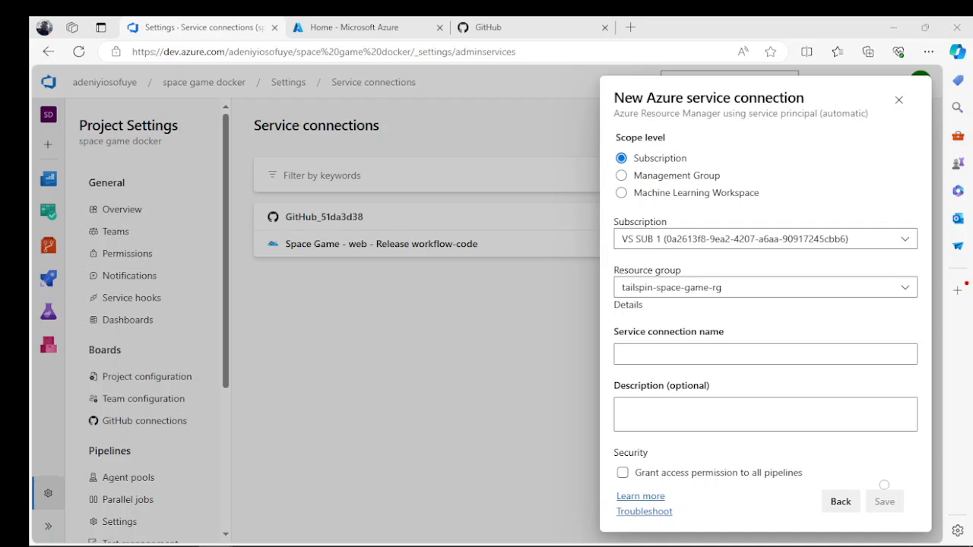
click(648, 353)
right_click(649, 353)
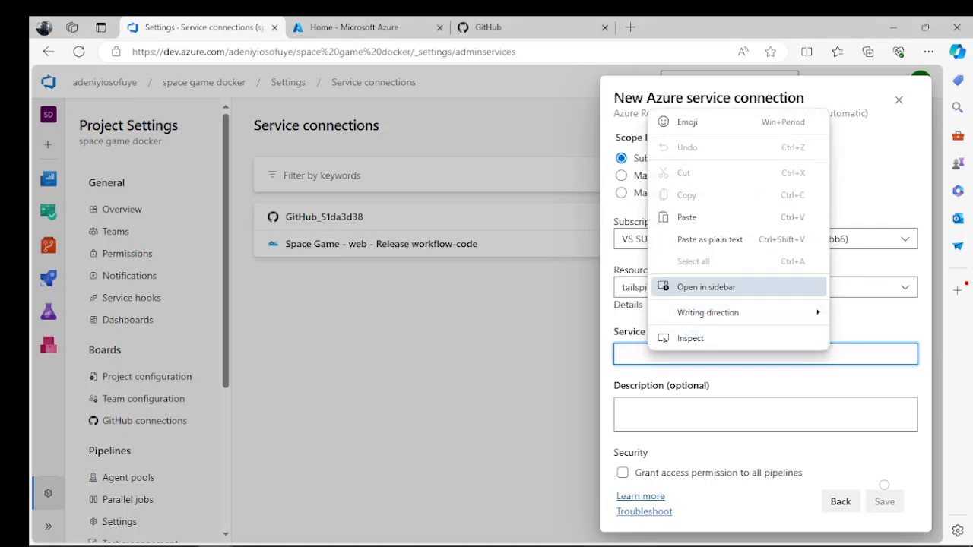
click(686, 217)
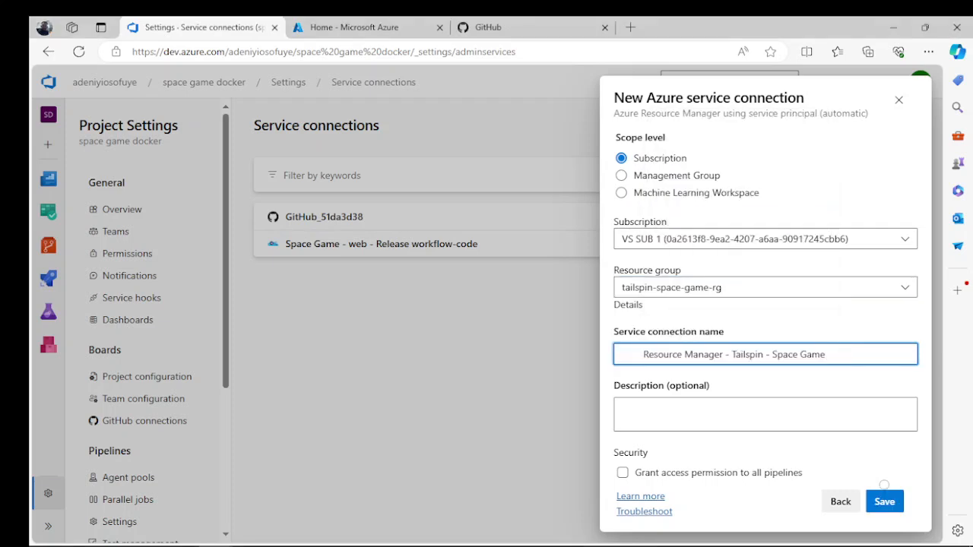
key(Left)
key(BackSpace)
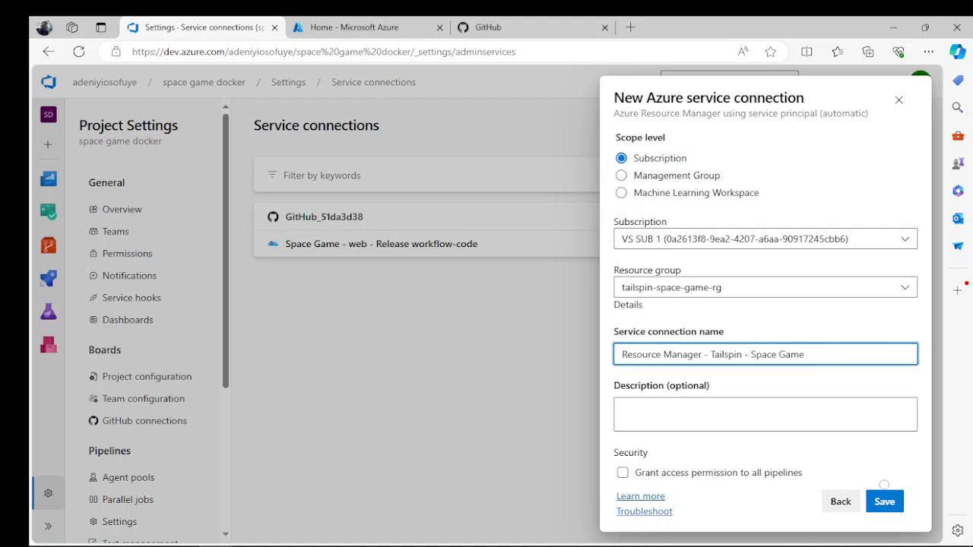
click(622, 473)
click(884, 490)
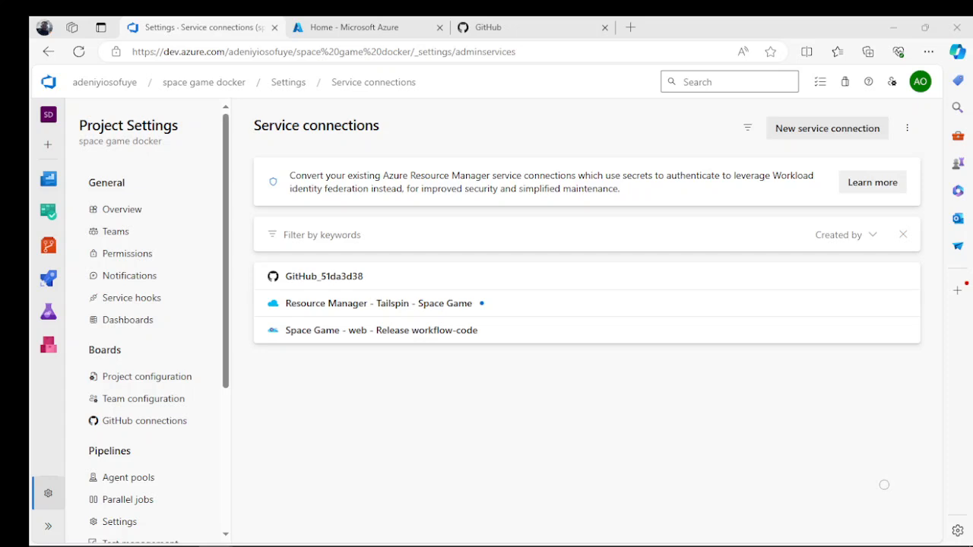
click(827, 127)
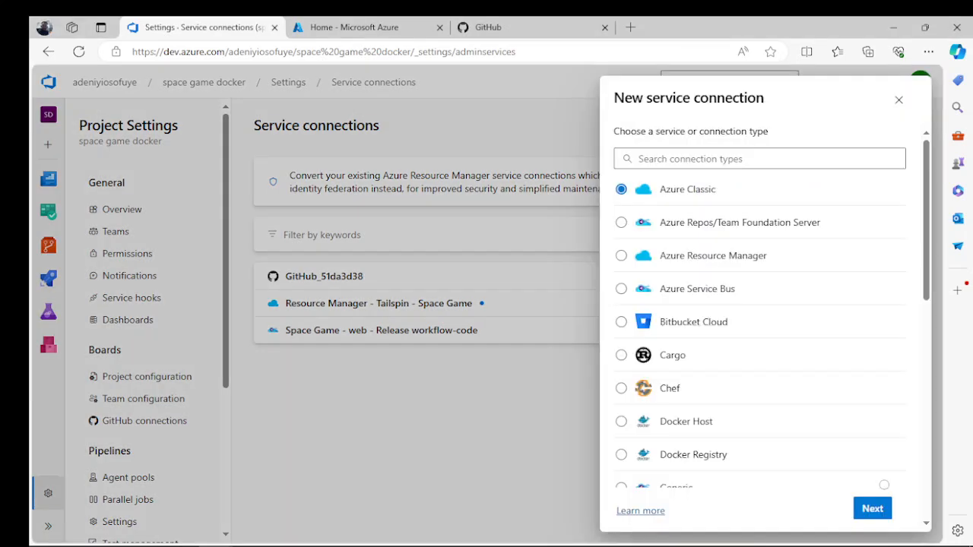
click(621, 454)
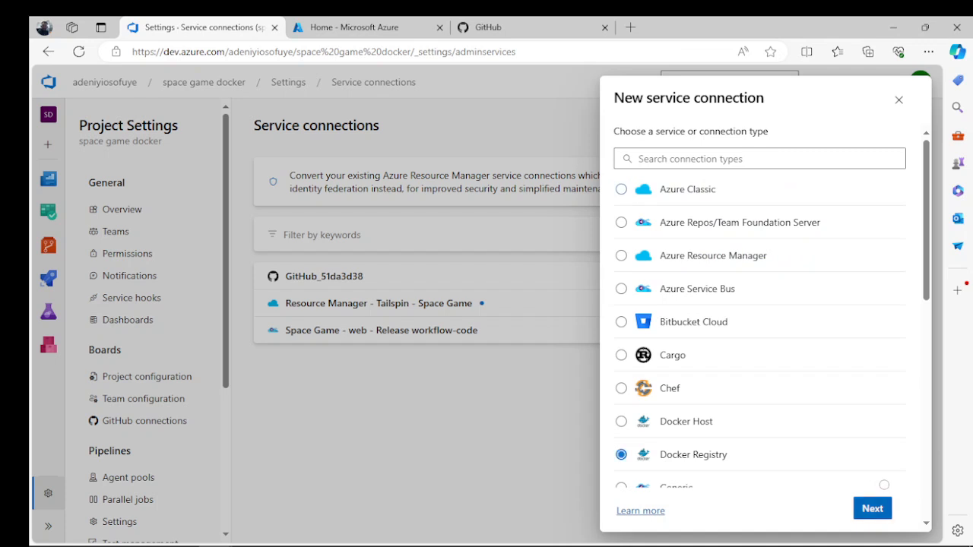
click(872, 509)
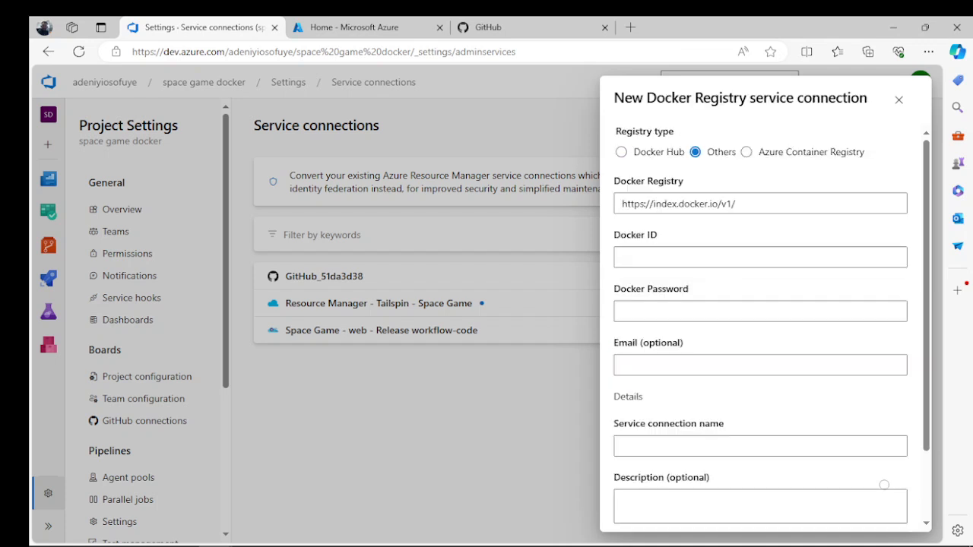
key(Right)
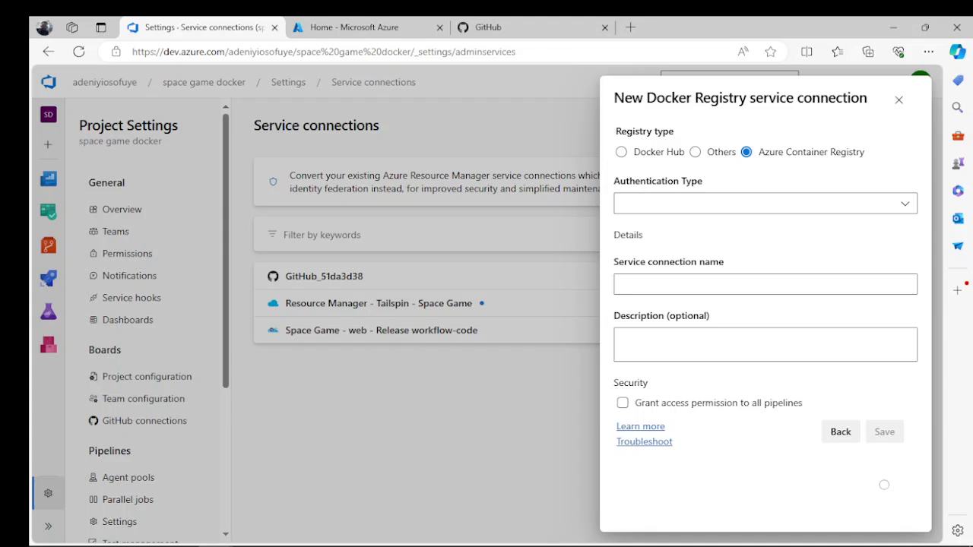
click(905, 204)
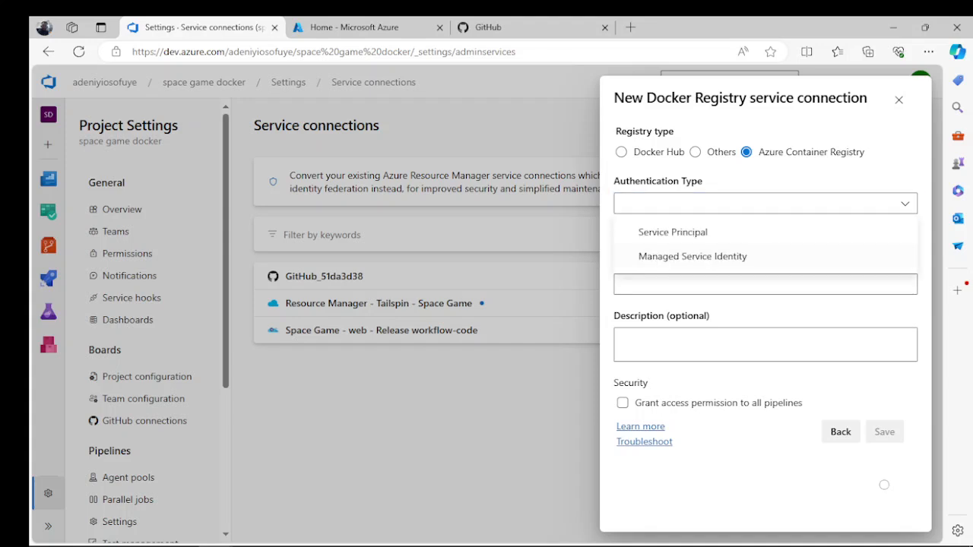
click(673, 232)
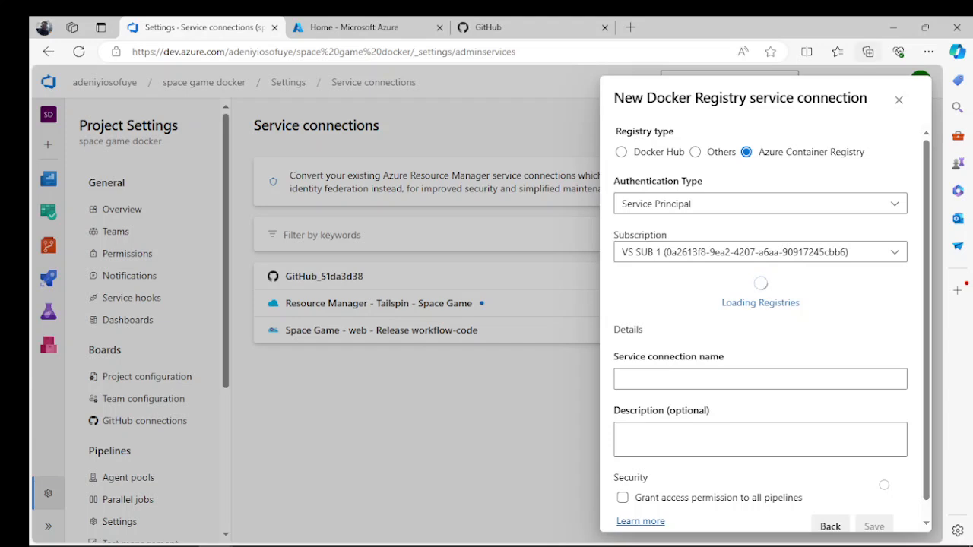
click(893, 27)
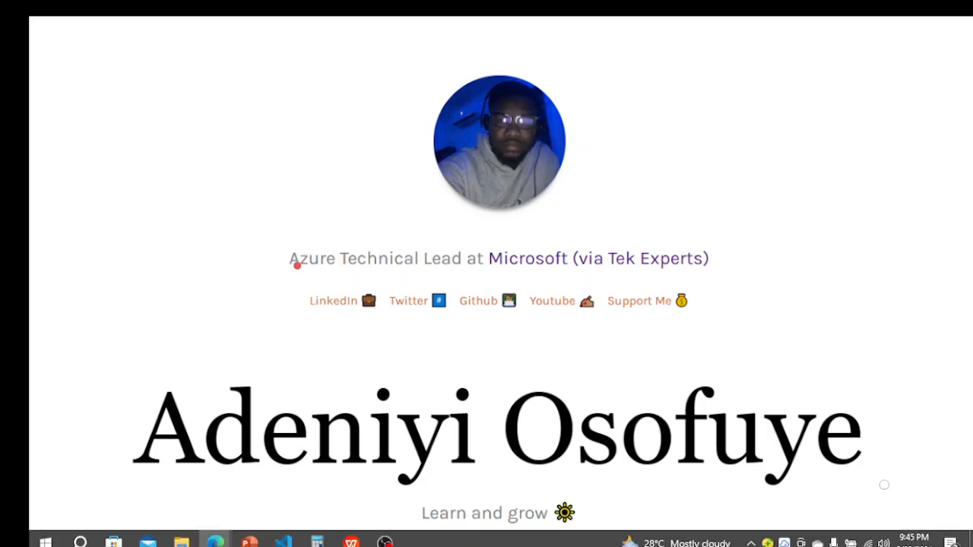
mouse_move(216, 533)
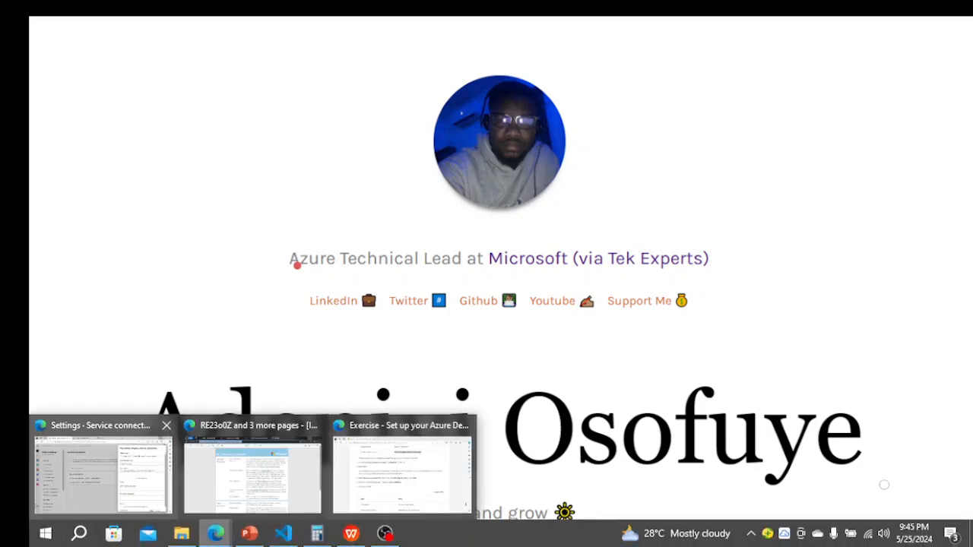
click(103, 467)
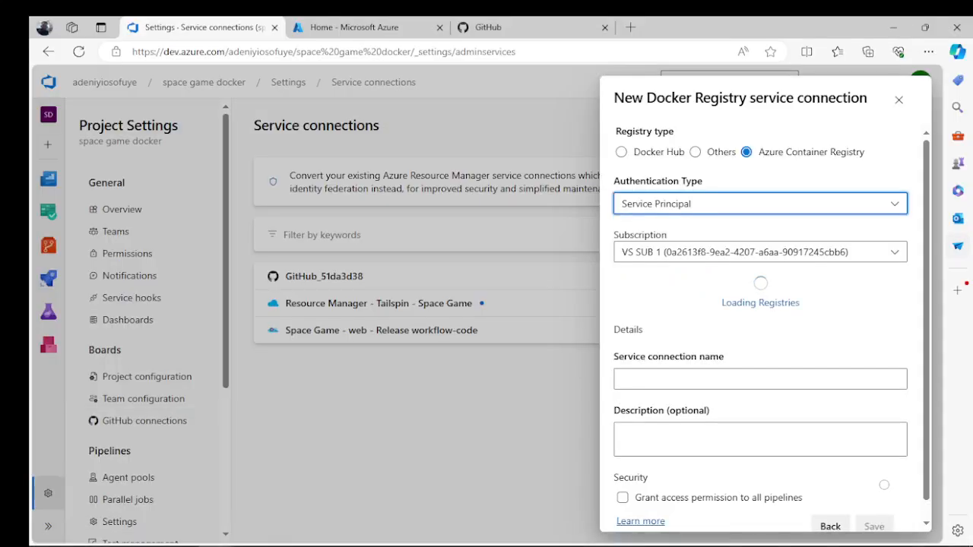
click(760, 253)
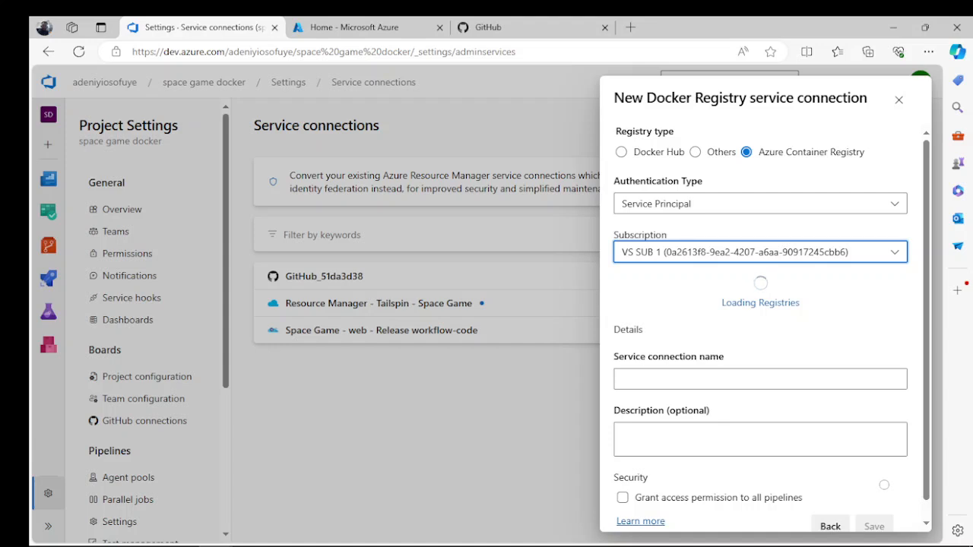
key(F5)
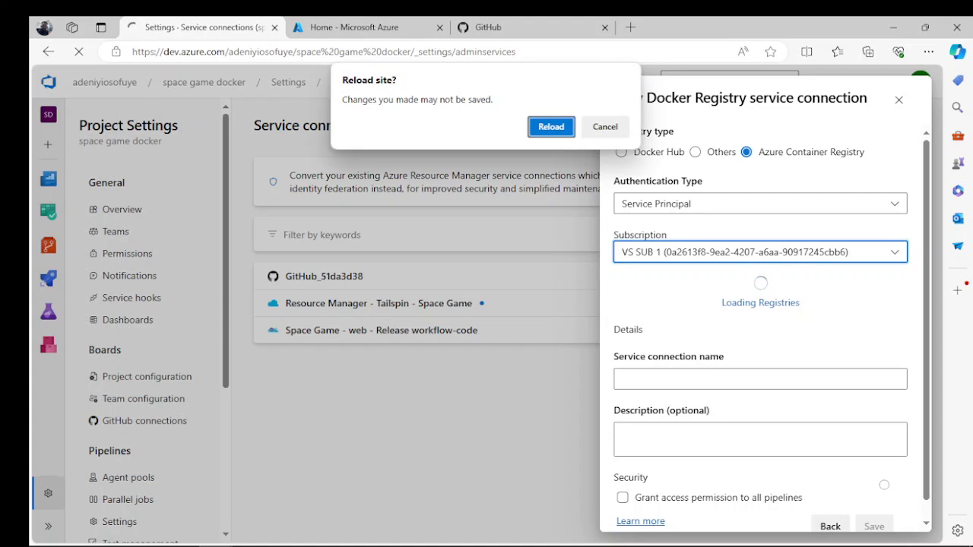
key(Return)
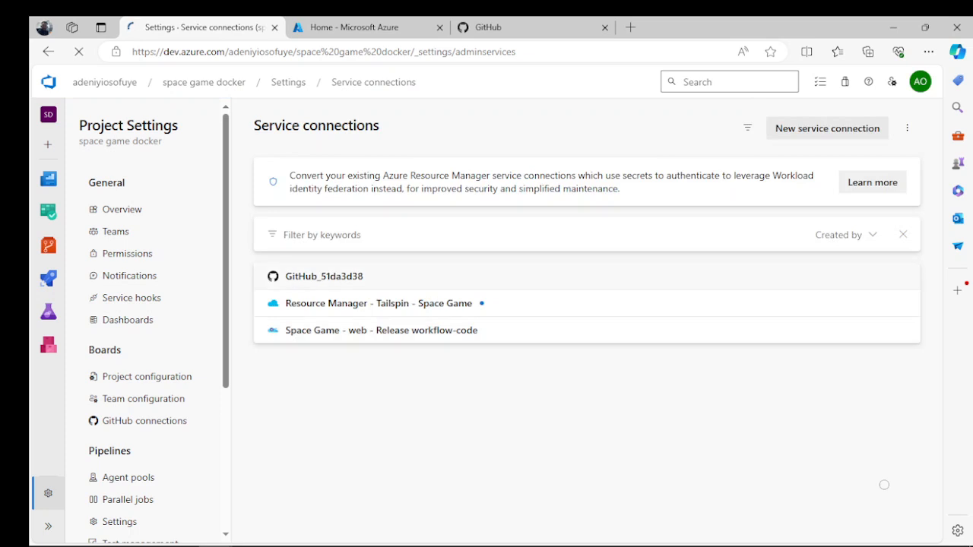
- Start a new Docker Registry service connection of type Azure Container Registry with Service Principal authentication
click(827, 129)
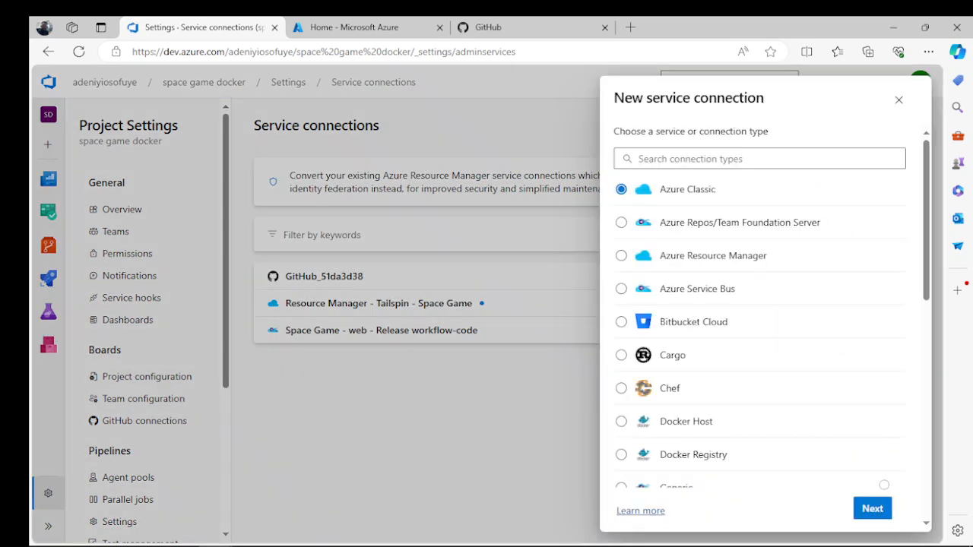
click(621, 454)
click(873, 508)
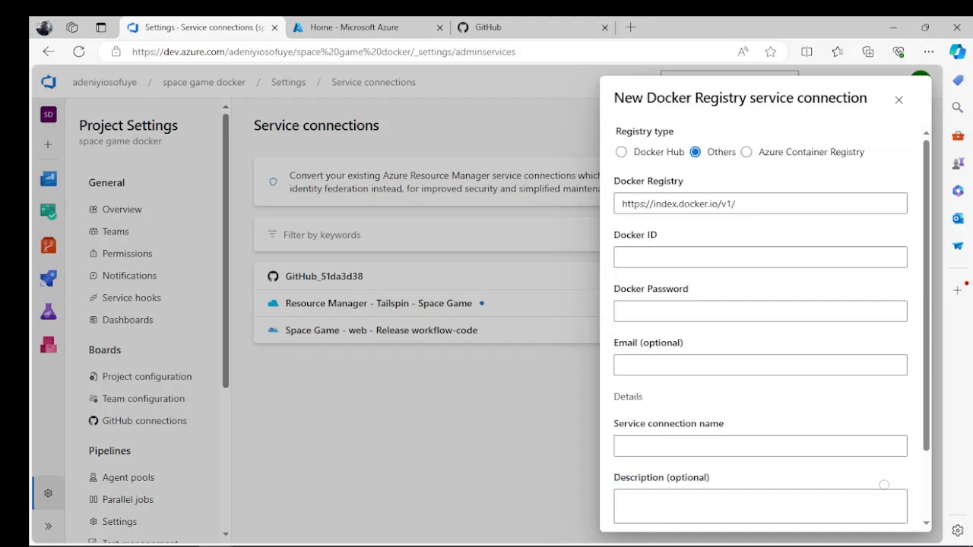
click(746, 152)
click(765, 204)
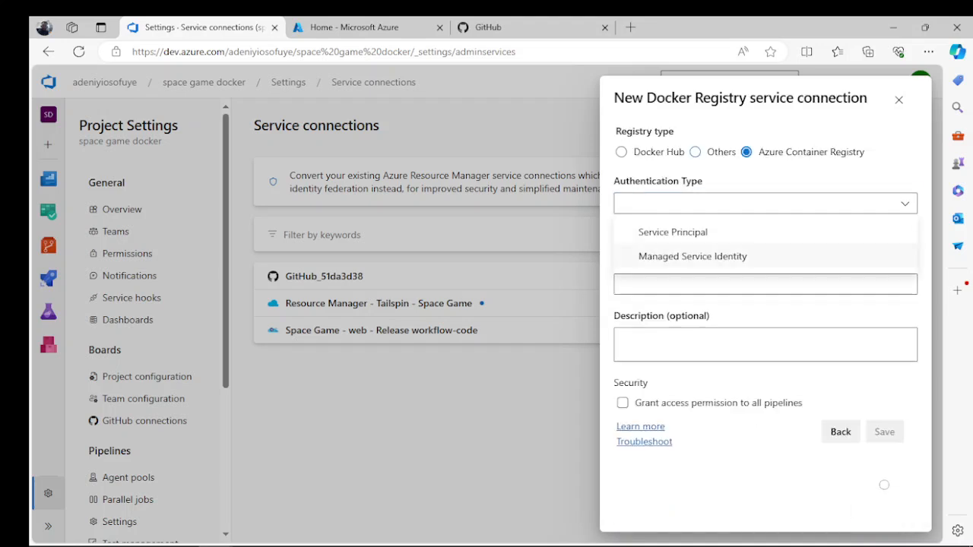
click(672, 233)
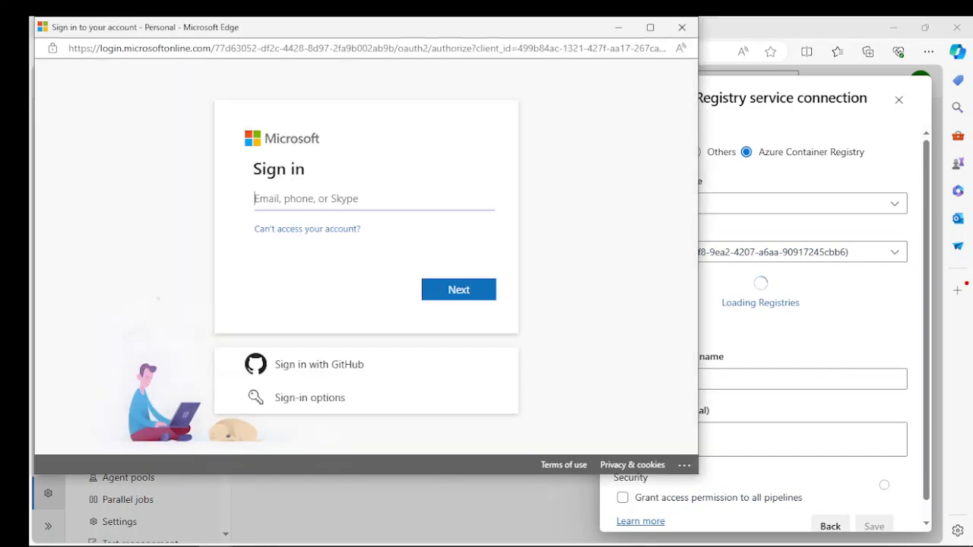
- Sign in to Microsoft for the registry connection with the personal e-mail address and account password
key(ctrl+a)
text(a)
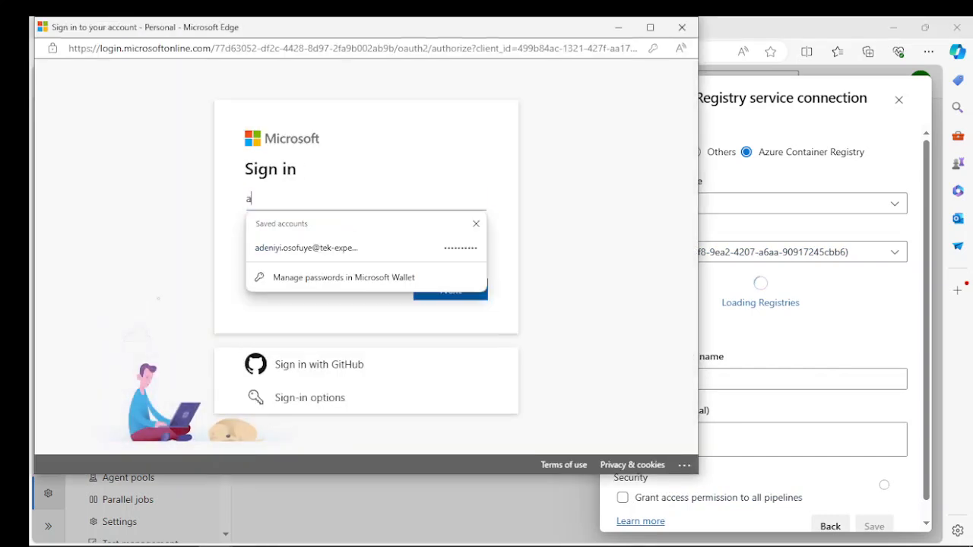
text(deniyioso)
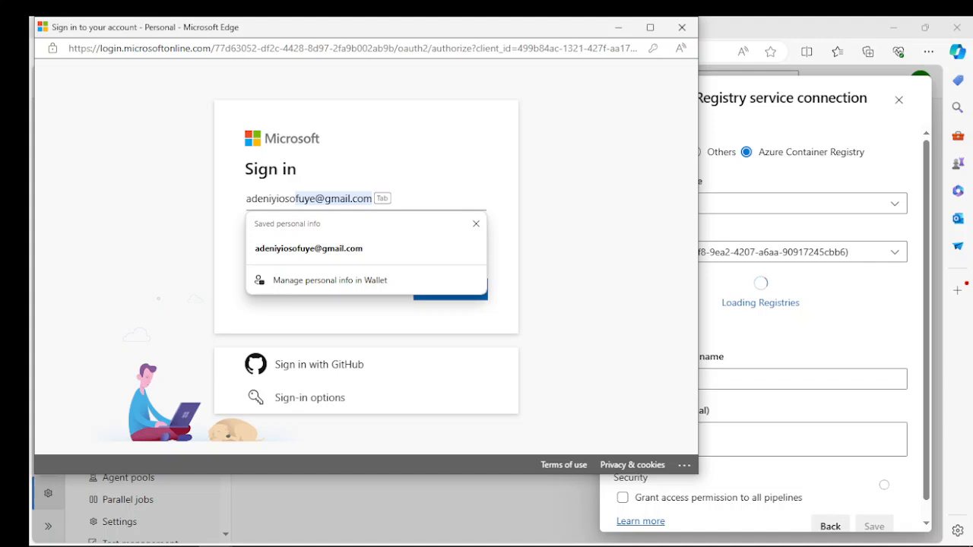
key(Tab)
key(Return)
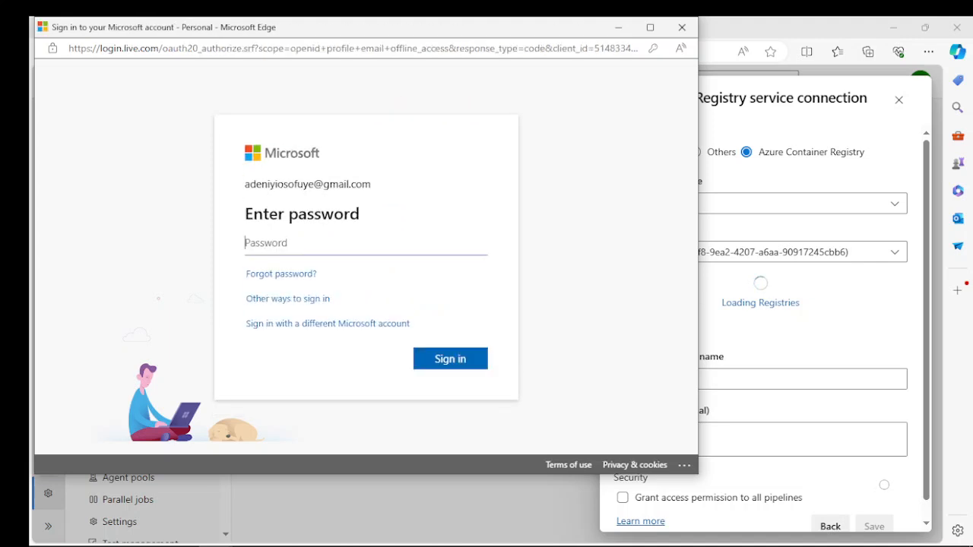
click(450, 359)
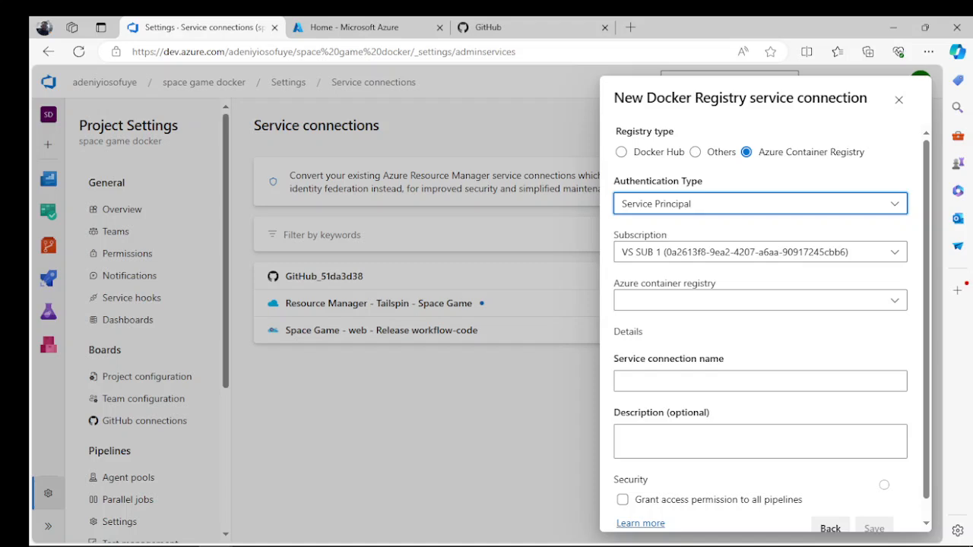
- Save the connection for the registry tailspinspacegame18303 as Container Registry Connection, granting access permission to all pipelines
click(760, 300)
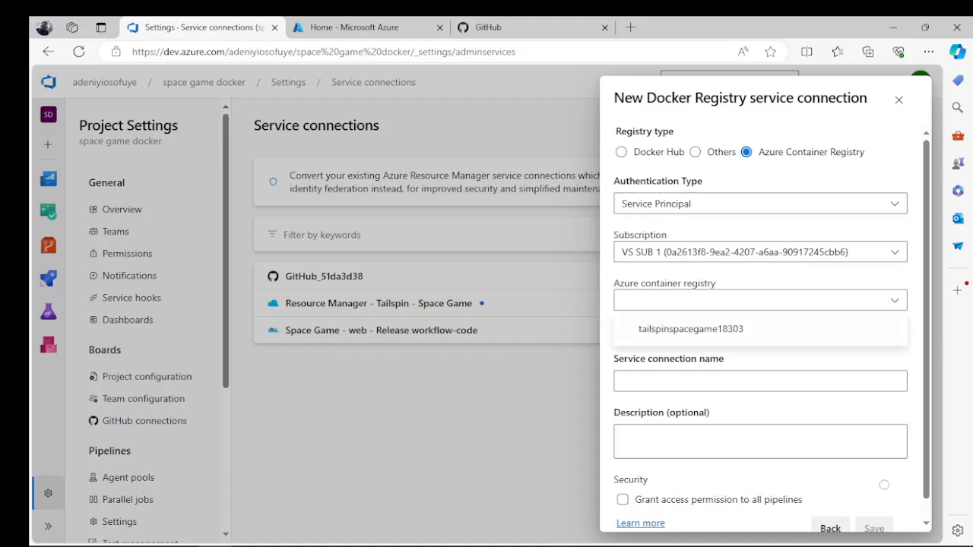
click(690, 329)
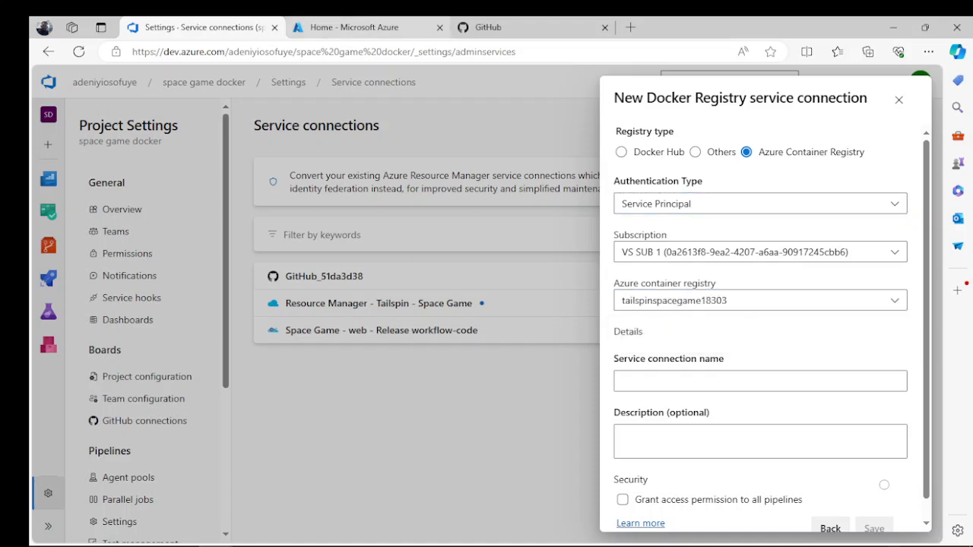
click(354, 27)
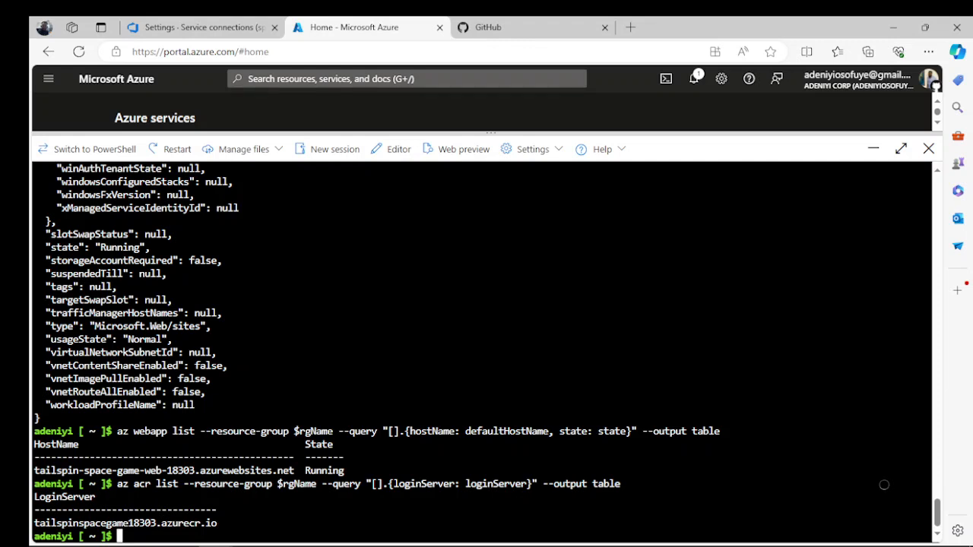
click(202, 28)
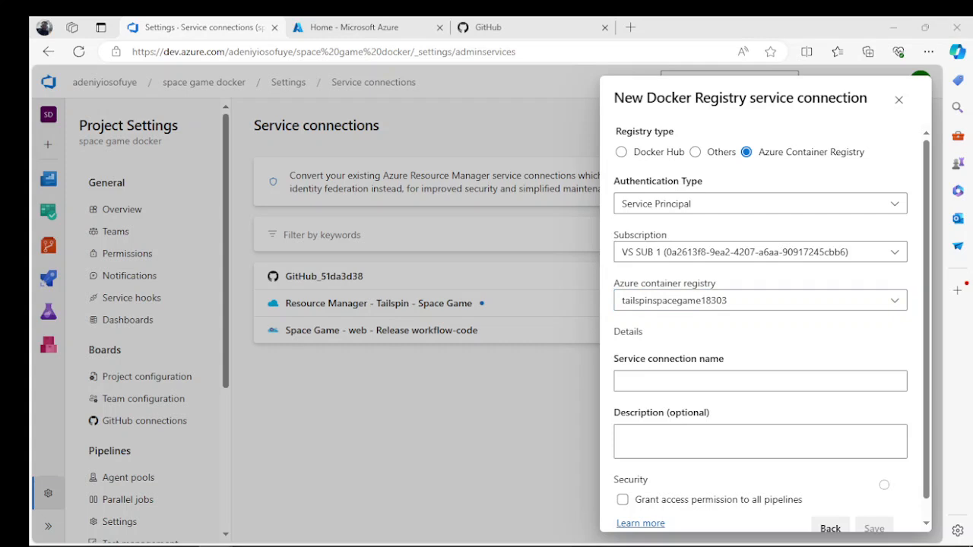
click(760, 381)
text(Container Registry Connection)
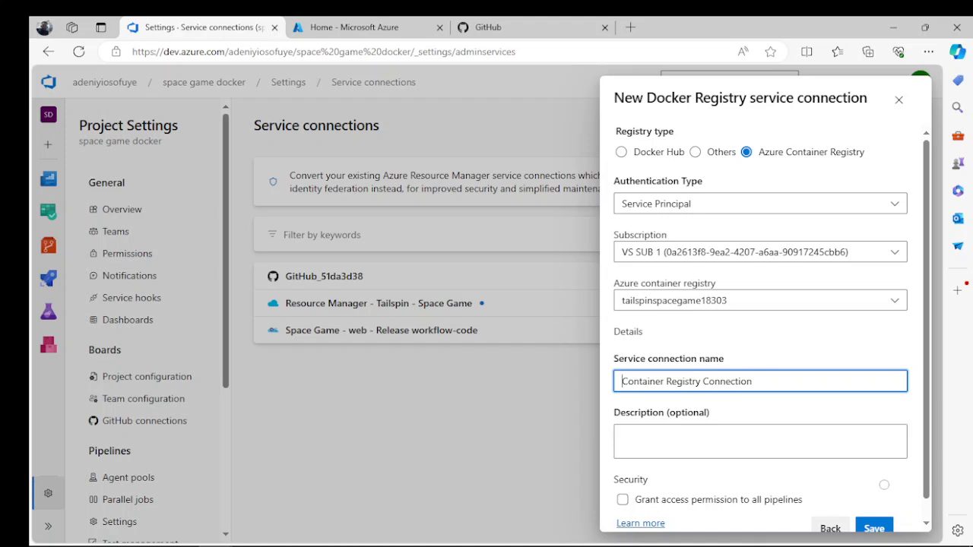
click(622, 499)
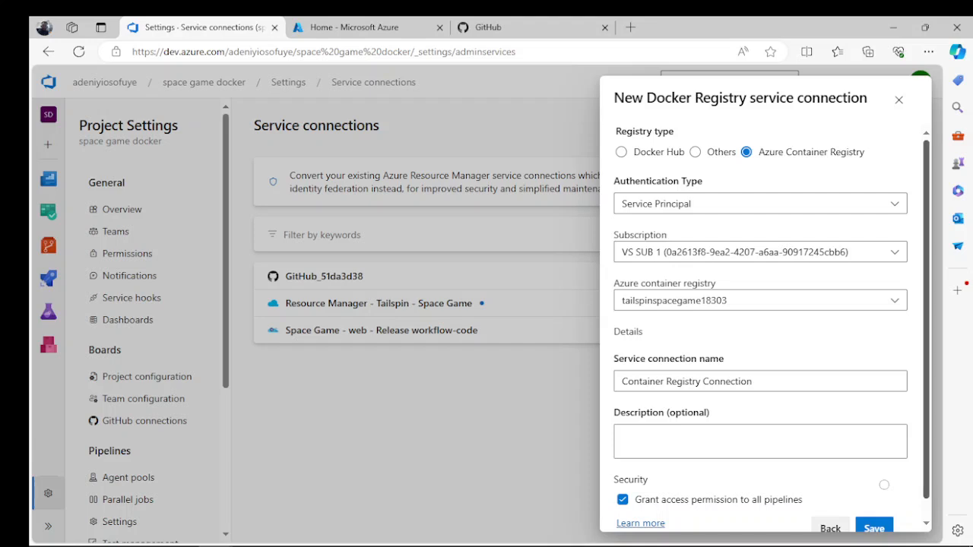
scroll(884, 484, down, 1)
click(874, 509)
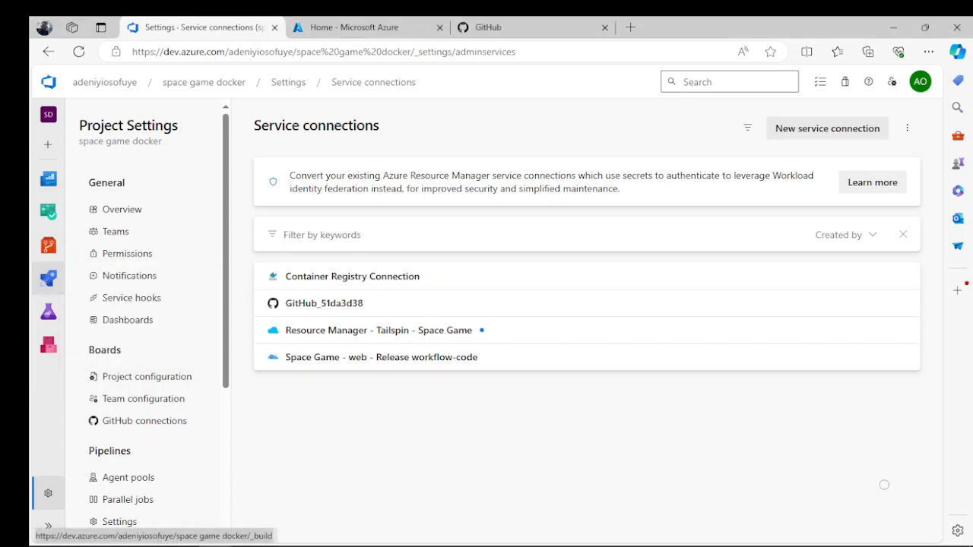
- Open the mslearn-tailspin-spacegame-web-docker pipeline for editing and switch its YAML file to the main branch
click(48, 278)
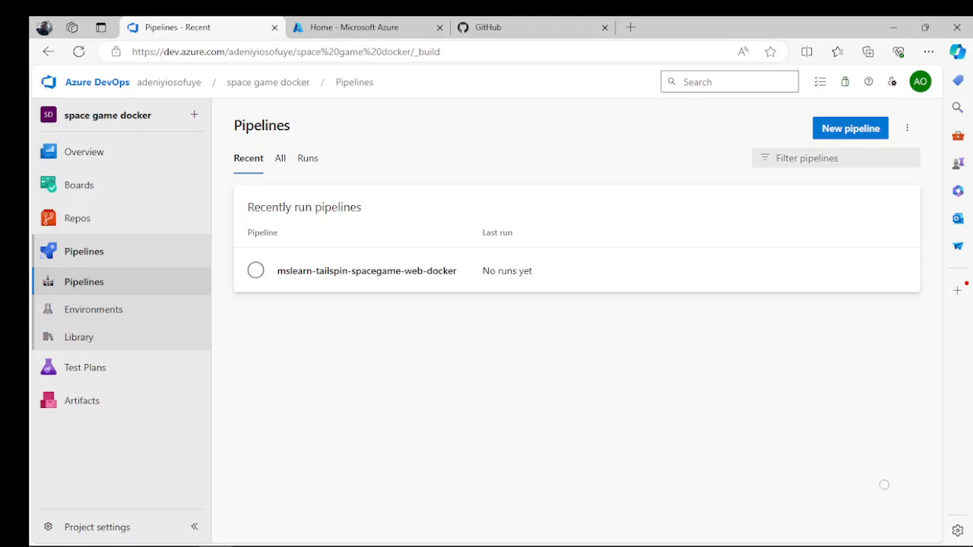
click(900, 270)
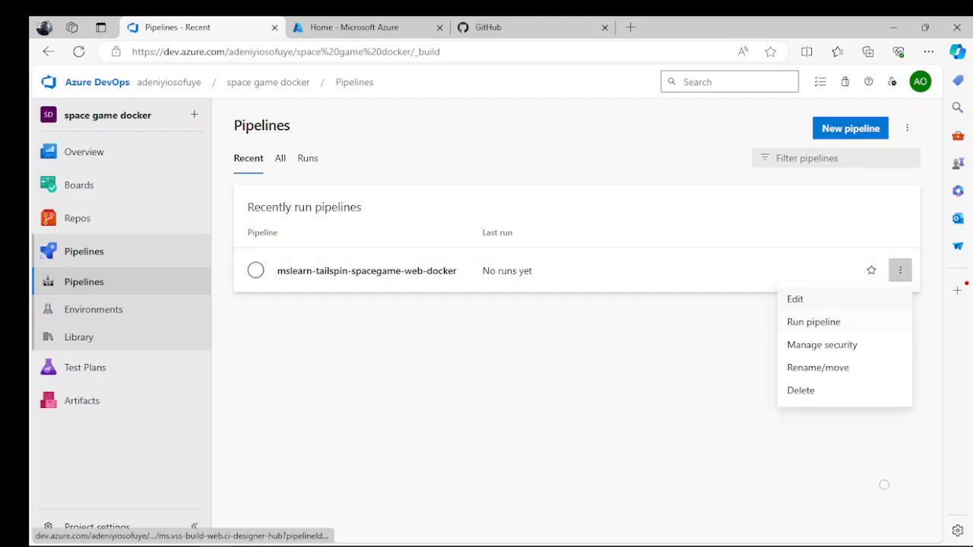
click(795, 300)
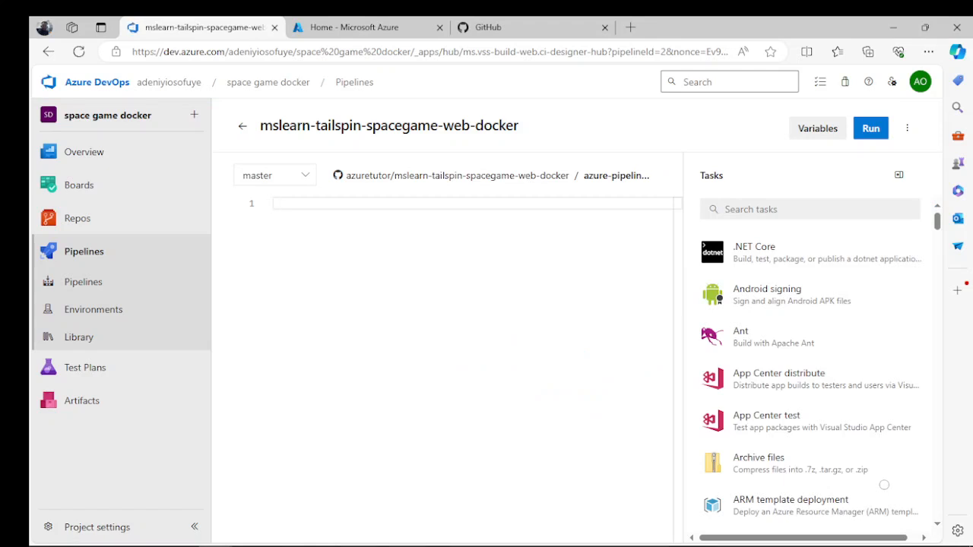
click(275, 174)
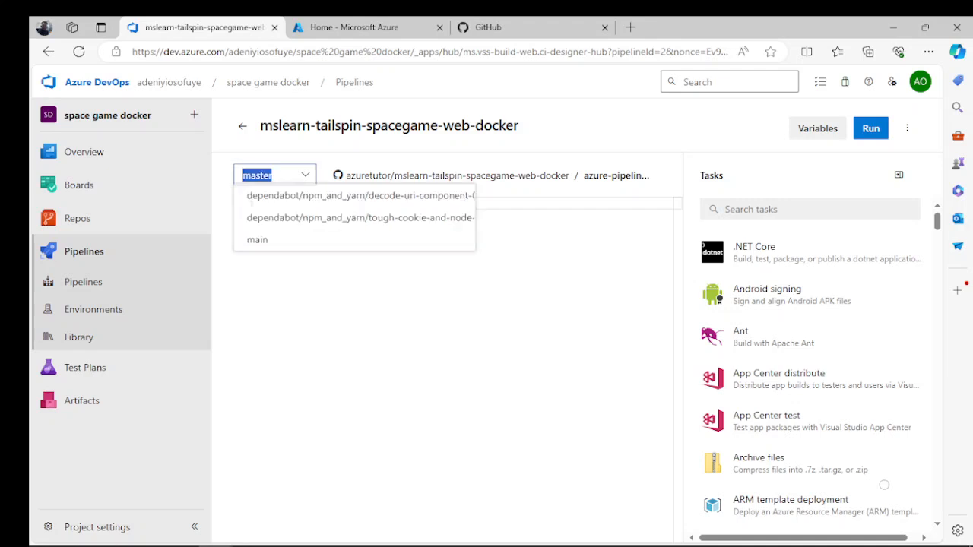
click(259, 242)
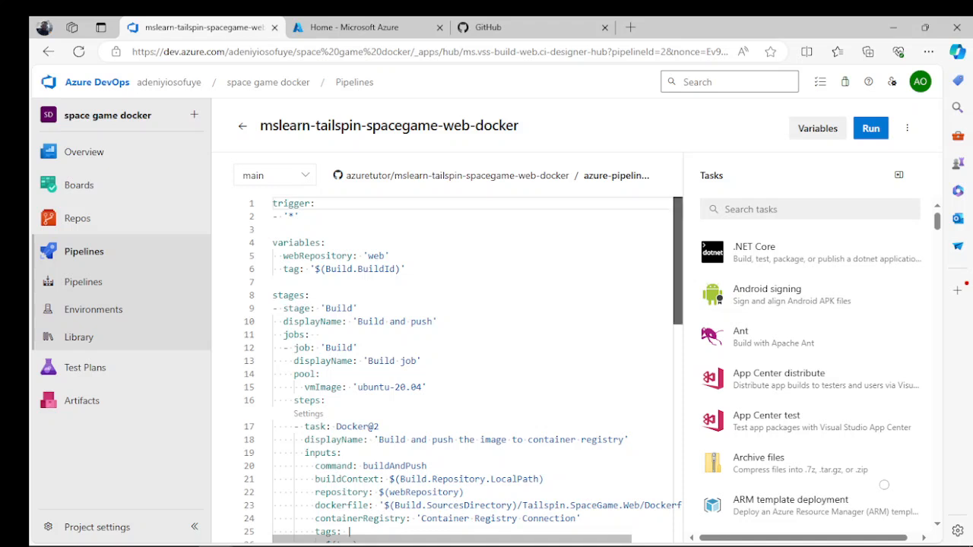
- Replace the variables block with one containing buildConfiguration: 'Release', webRepository: 'web' and tag: '$(Build.BuildId)', and try to validate and save the pipeline
drag(678, 260, 677, 264)
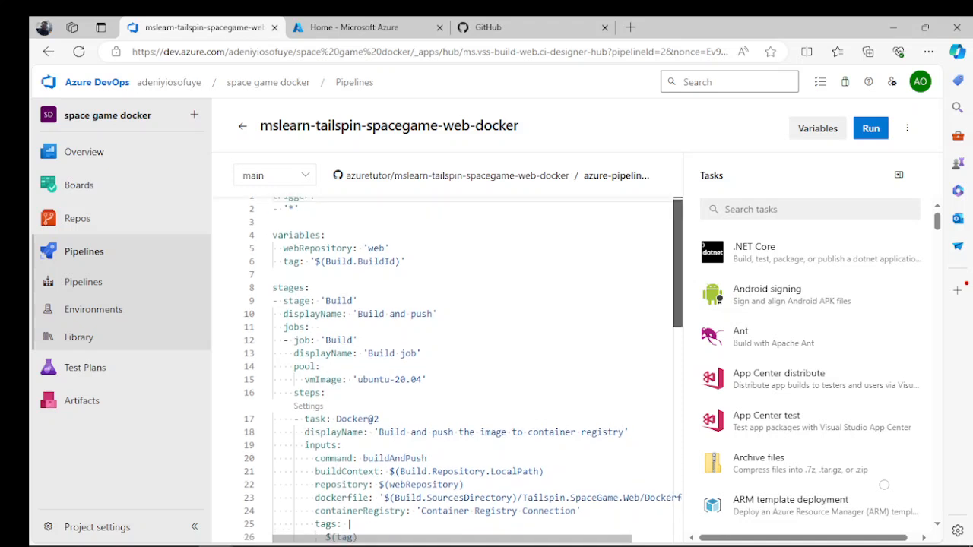
drag(677, 264, 678, 260)
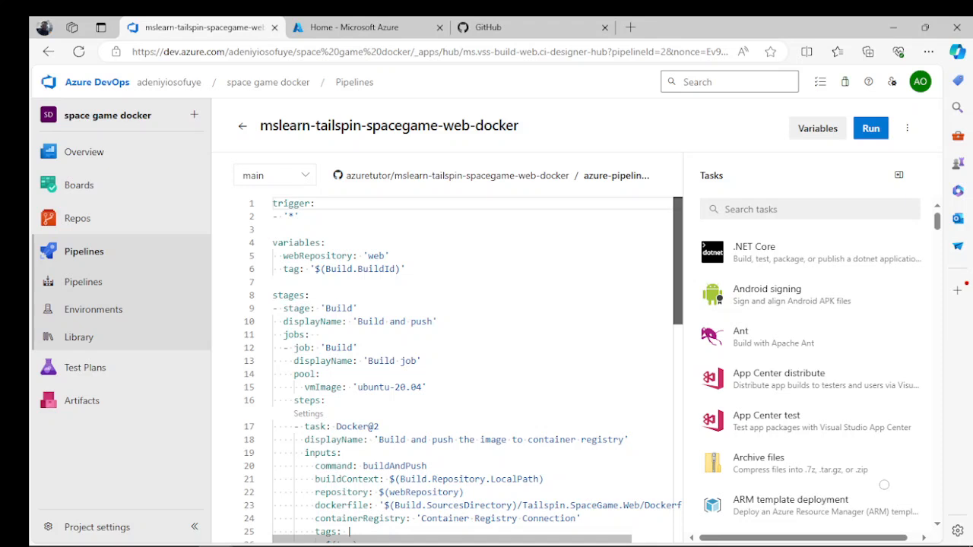
scroll(471, 372, down, 5)
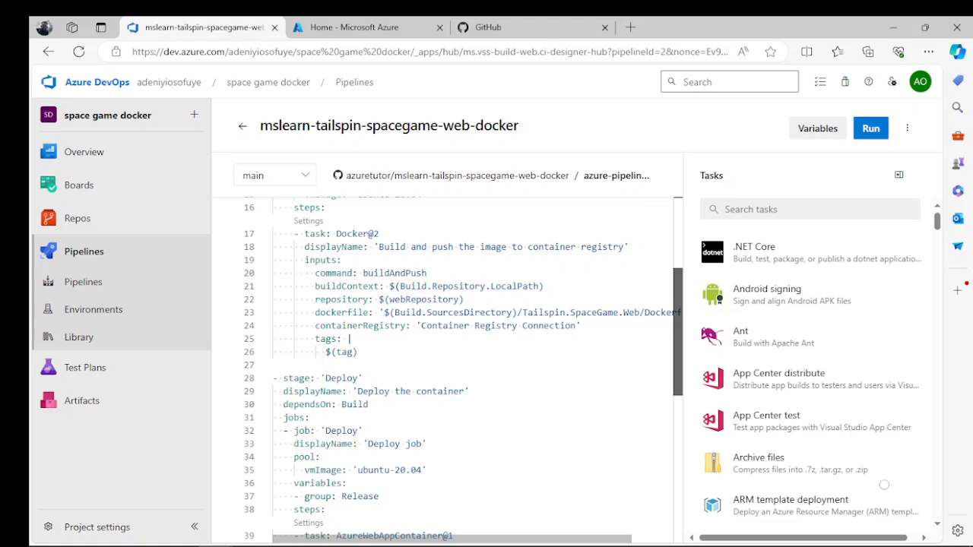
scroll(471, 373, down, 4)
scroll(471, 373, up, 9)
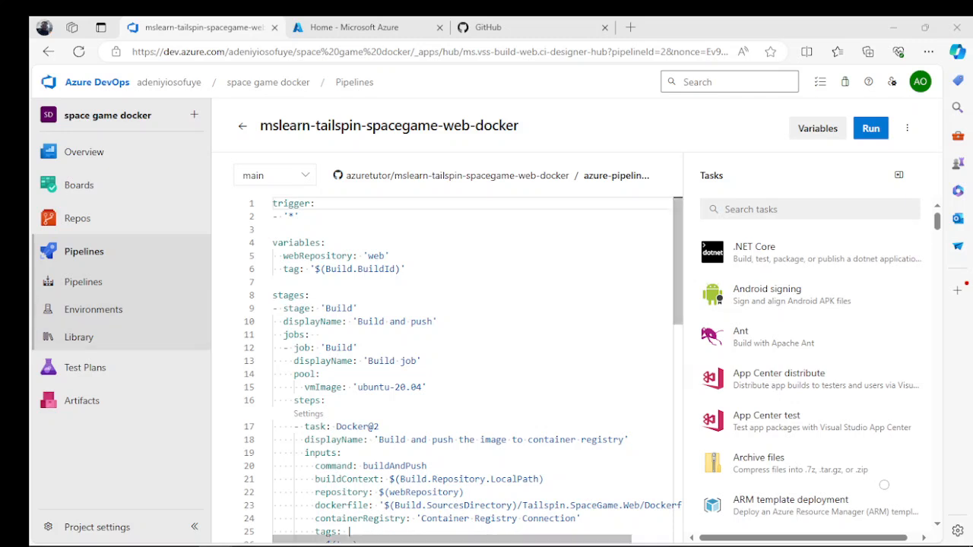
drag(406, 269, 272, 243)
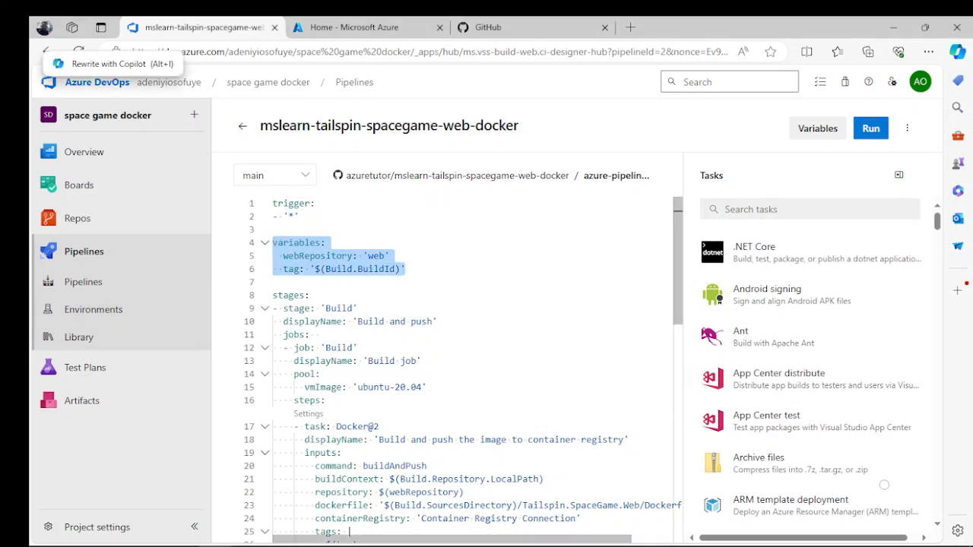
text(variables:   buildConfiguration: 'Release'   webRepository: 'web'   tag: '$(Build.BuildId)')
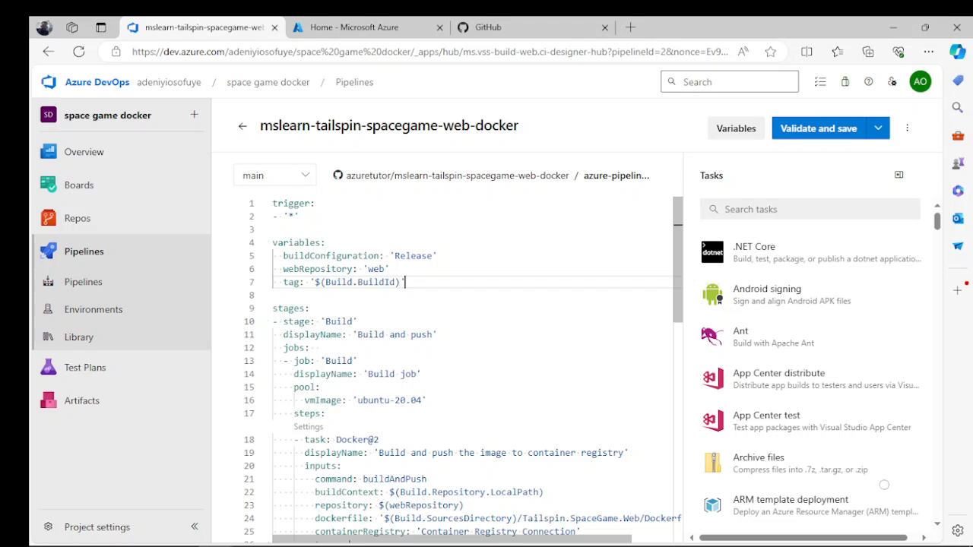
click(819, 127)
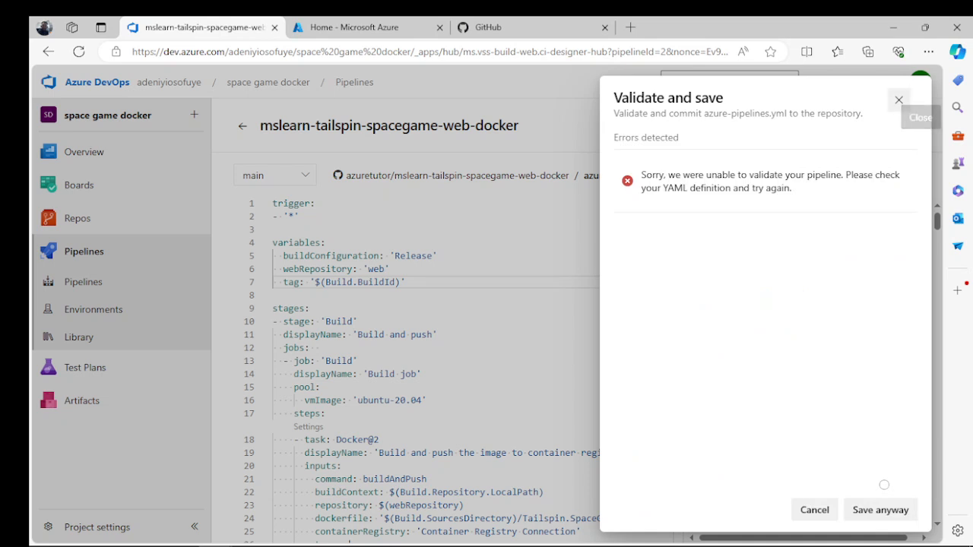
click(898, 100)
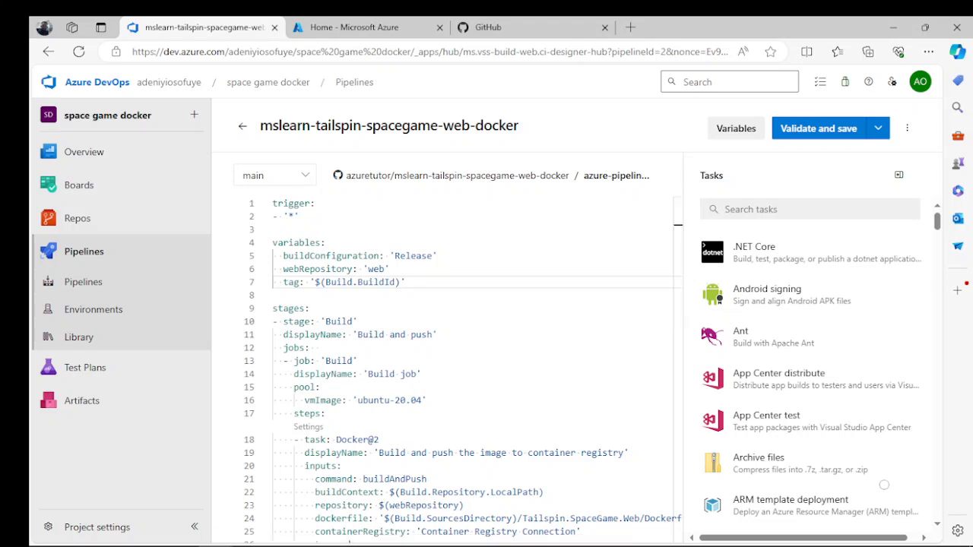
- Examine the Build and Deploy stages in the pipeline YAML, including the registry connection, variable group and AzureWebAppContainer task
scroll(456, 370, down, 3)
scroll(456, 370, down, 1)
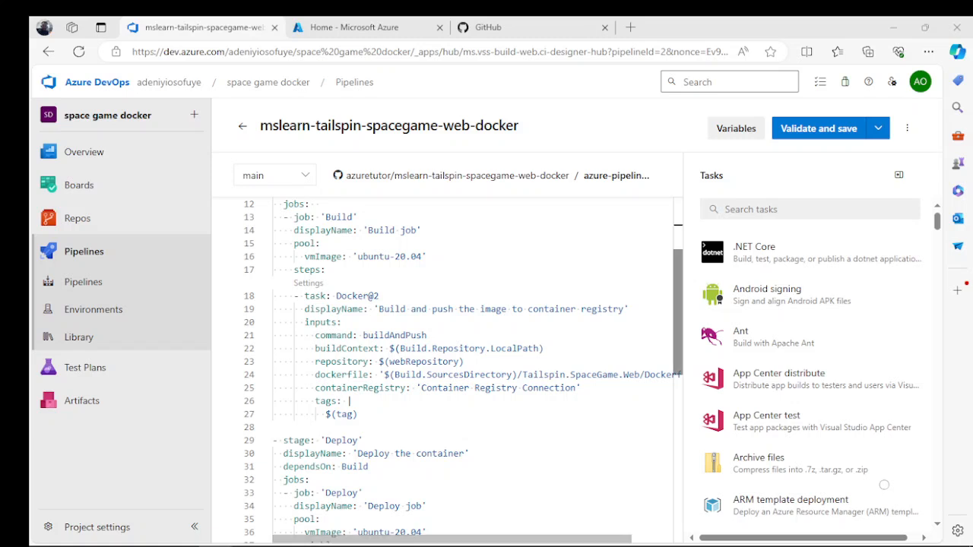
scroll(456, 365, down, 4)
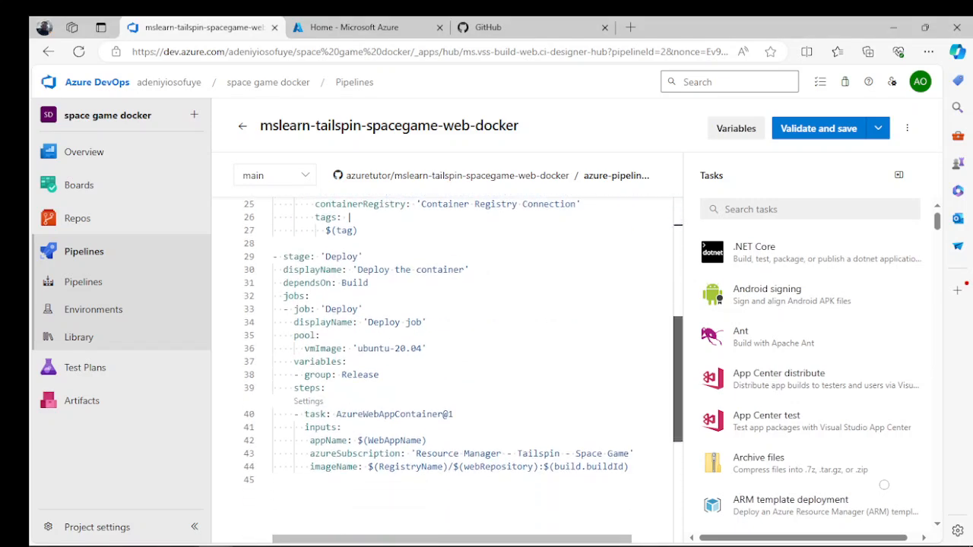
scroll(456, 365, down, 2)
scroll(456, 365, up, 10)
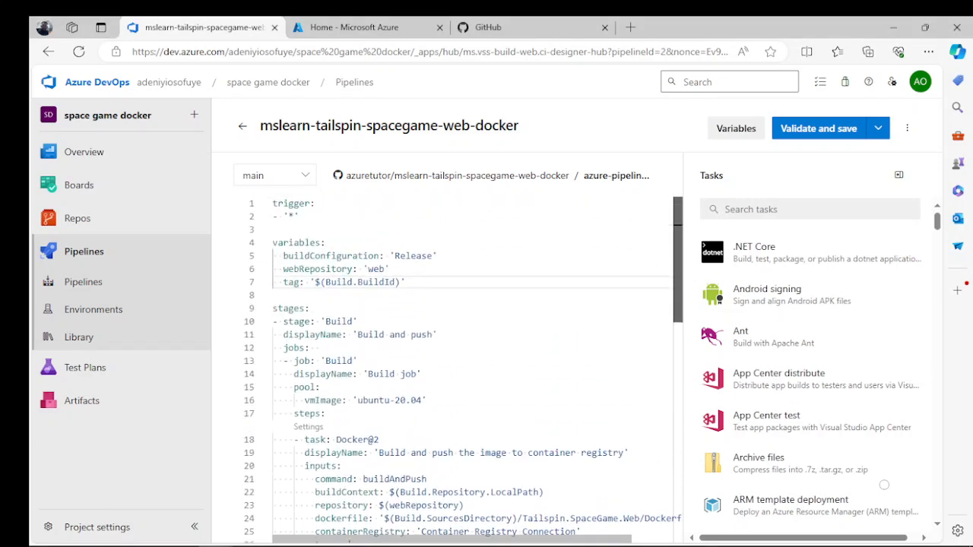
scroll(456, 365, down, 2)
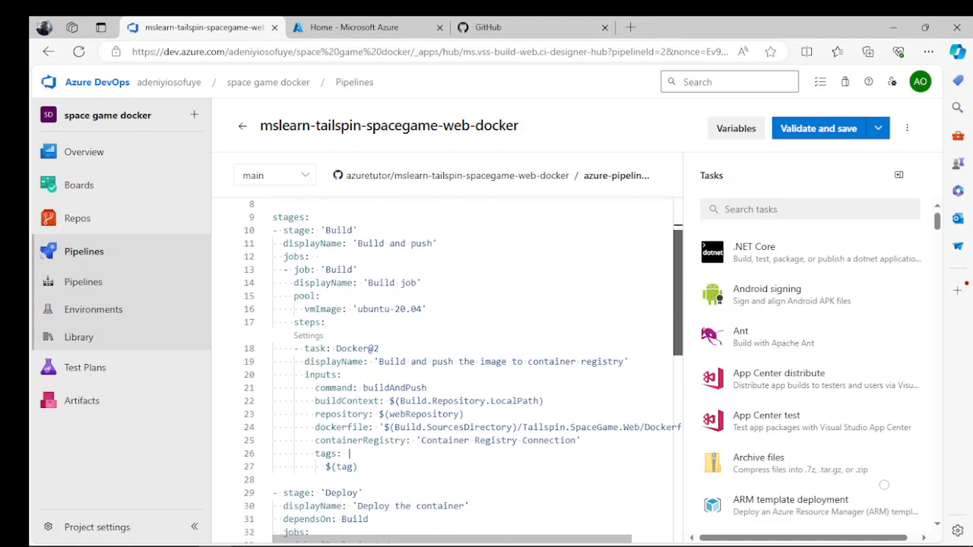
scroll(456, 365, down, 1)
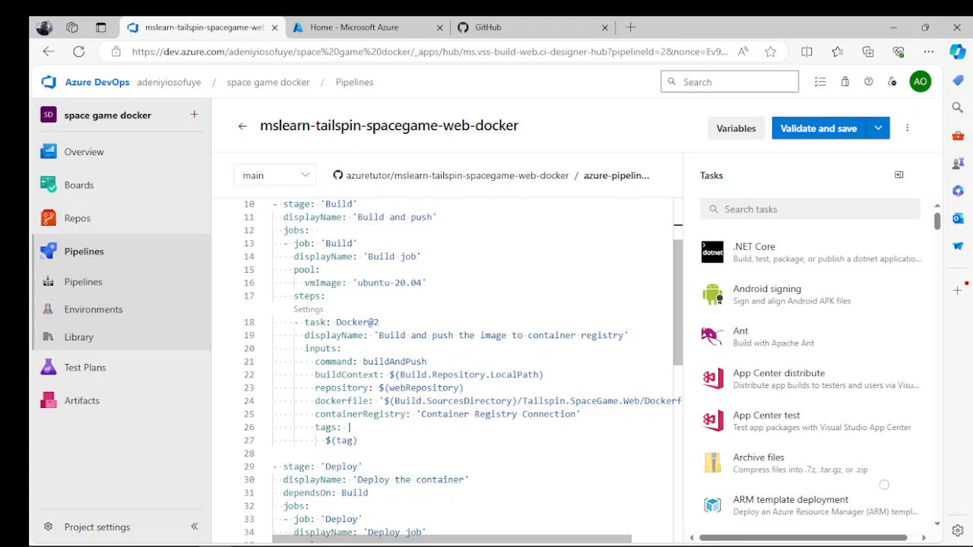
scroll(883, 484, down, 3)
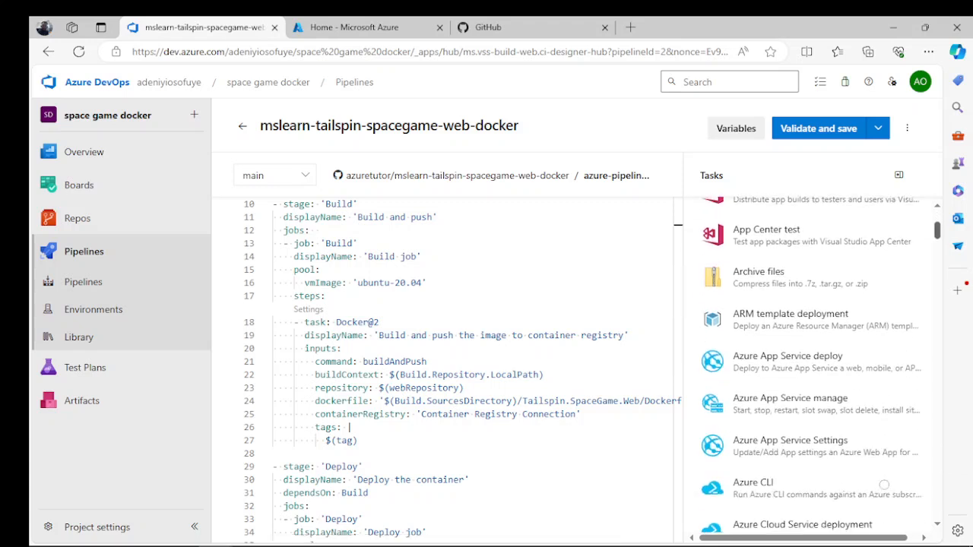
scroll(456, 365, down, 3)
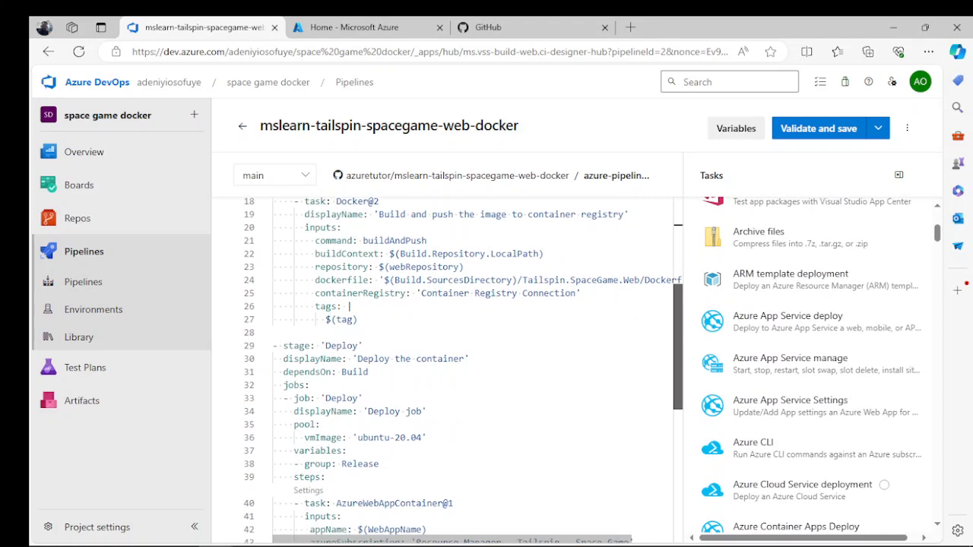
scroll(456, 364, down, 1)
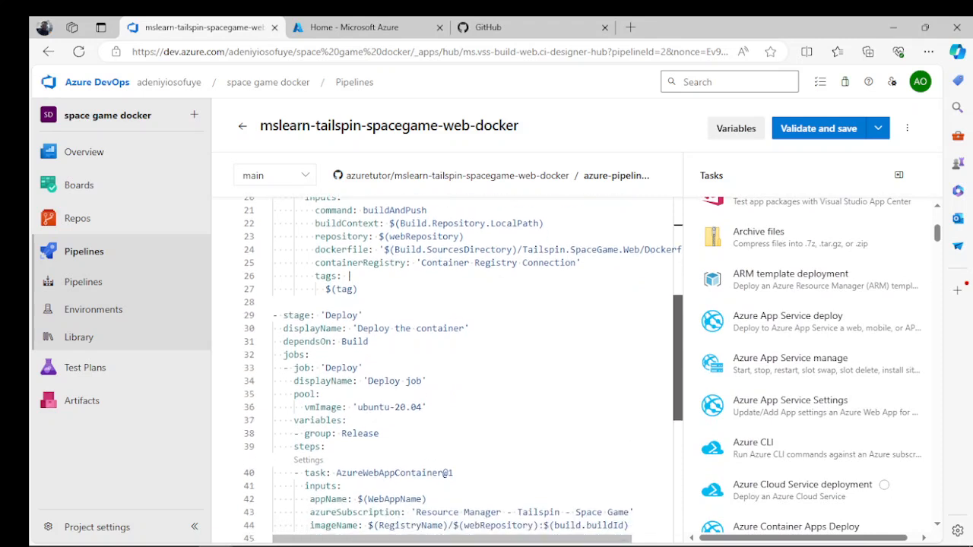
scroll(464, 369, up, 1)
click(518, 27)
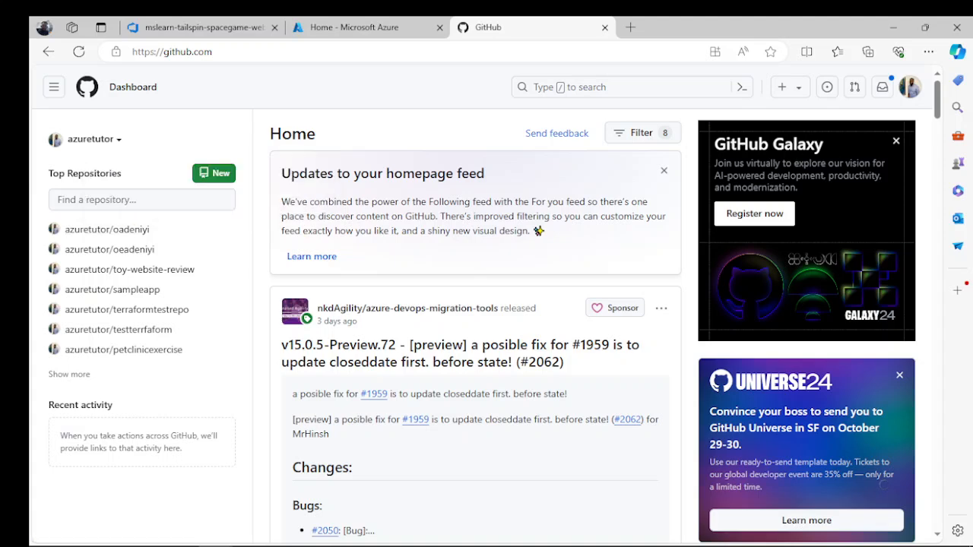
click(94, 139)
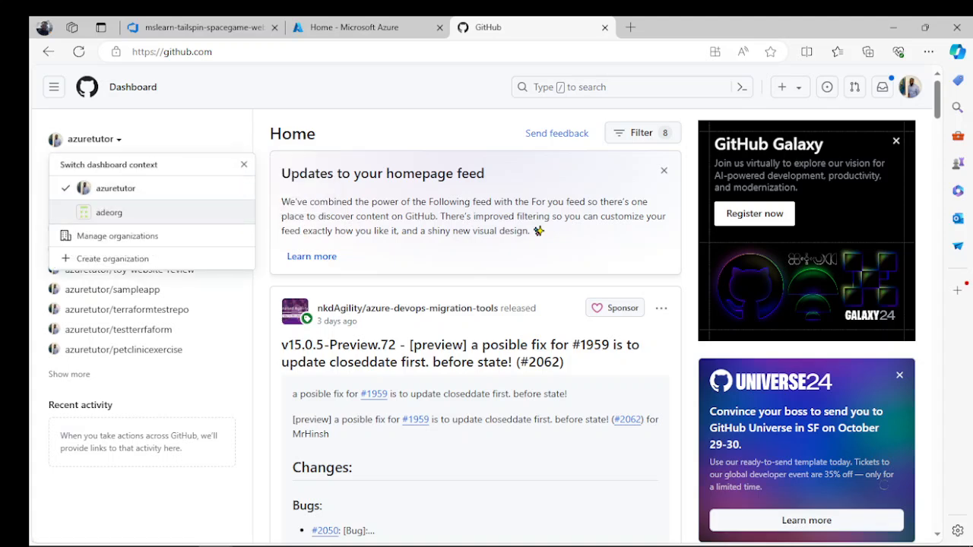
click(114, 188)
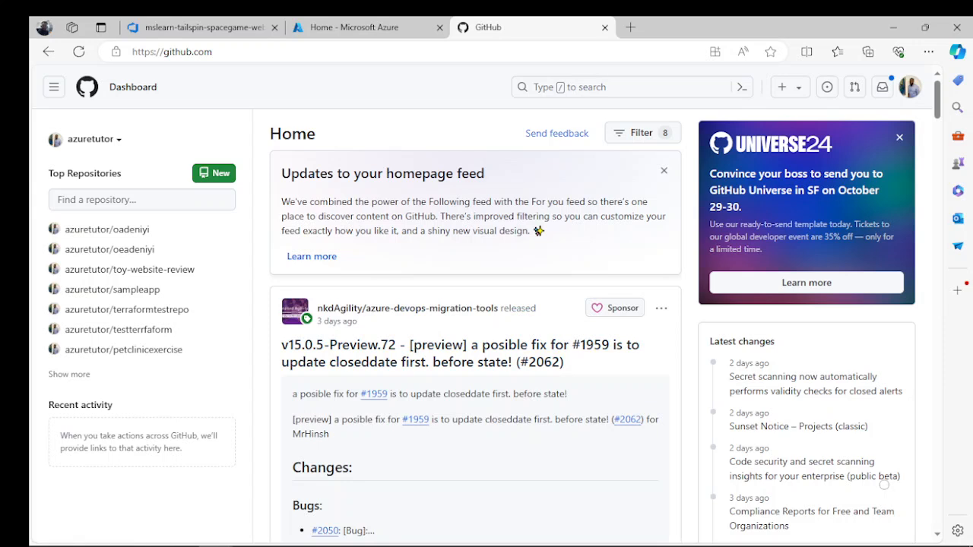
key(slash)
text(deploye)
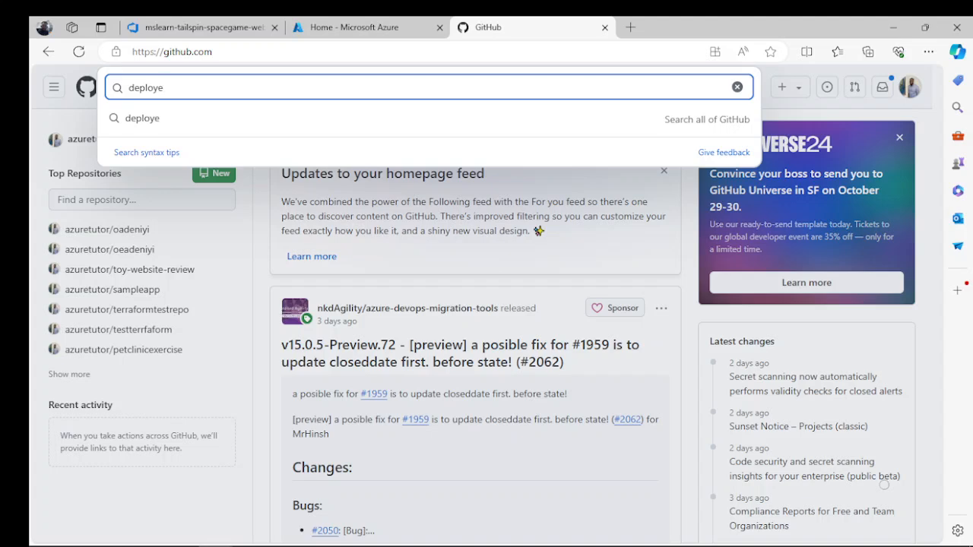
key(Escape)
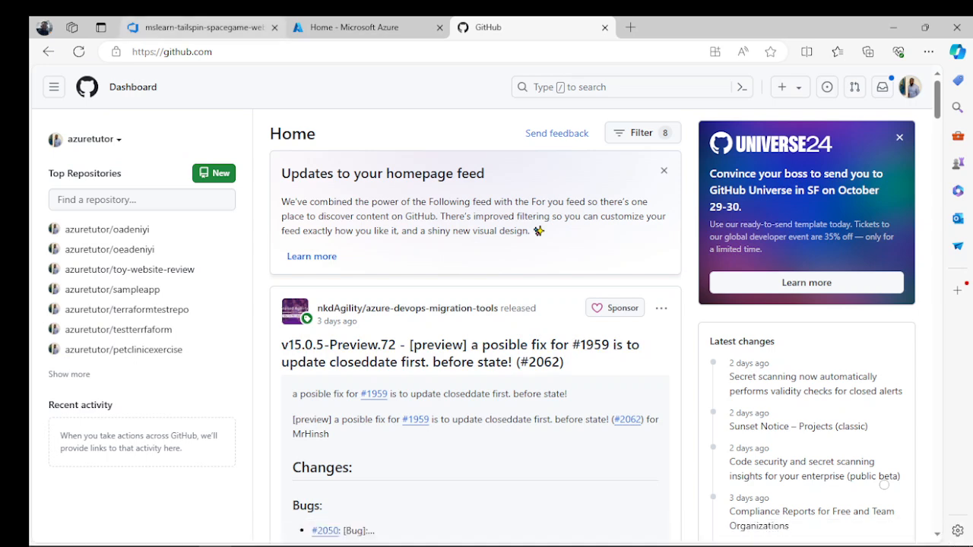
key(ctrl+shift+Tab)
key(ctrl+shift+Tab)
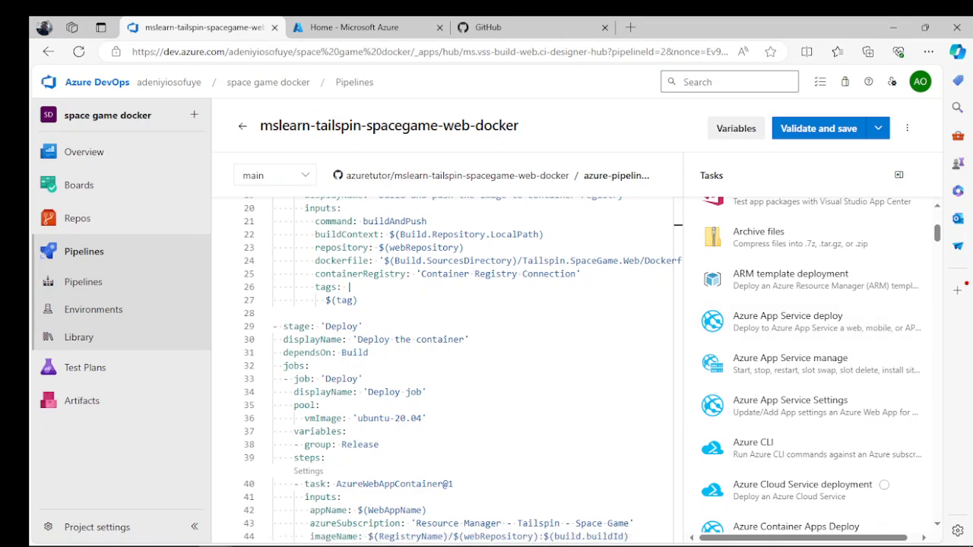
- Copy the repository path from the pipeline editor and search GitHub for deployeazuretutor/mslearn-tailspin-spacegame-web-docker
drag(570, 175, 346, 175)
key(ctrl+c)
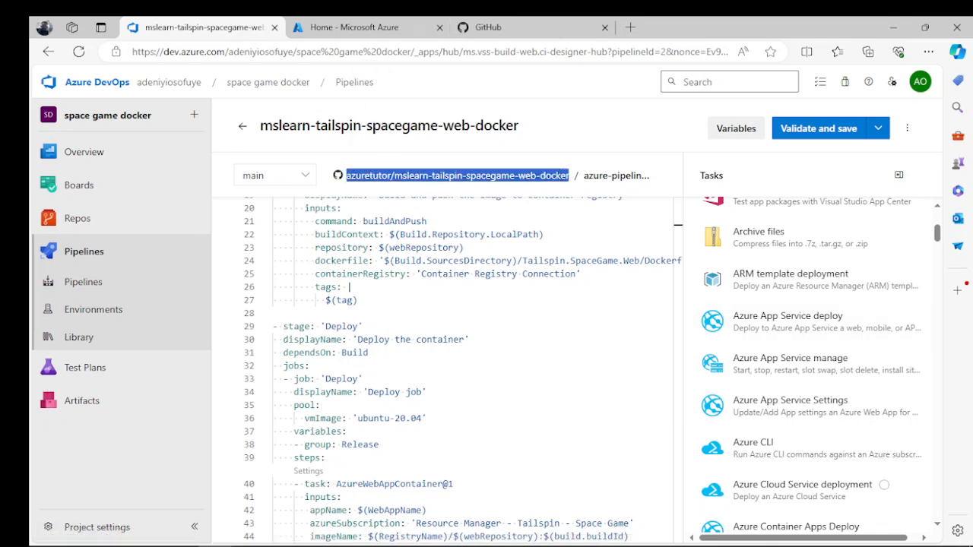
click(488, 26)
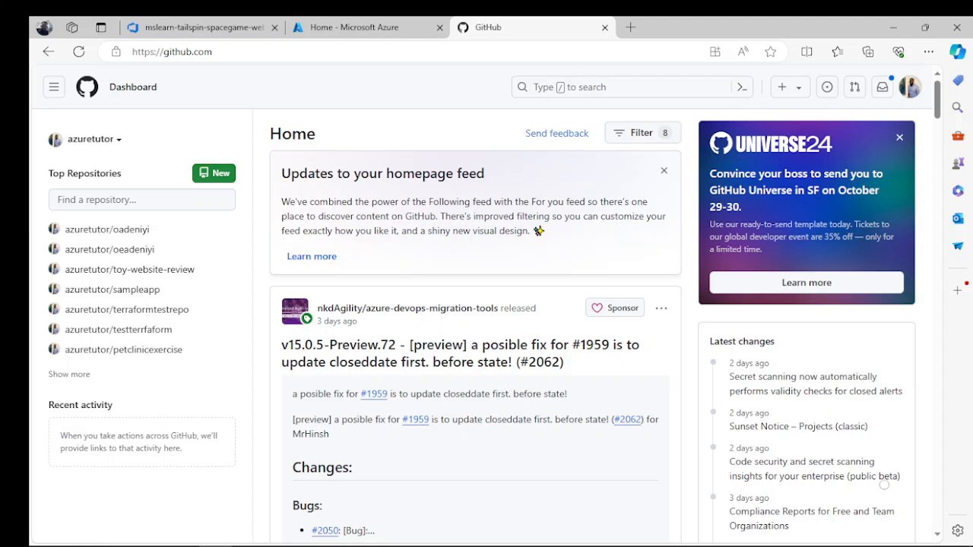
key(slash)
text(deploye)
key(ctrl+v)
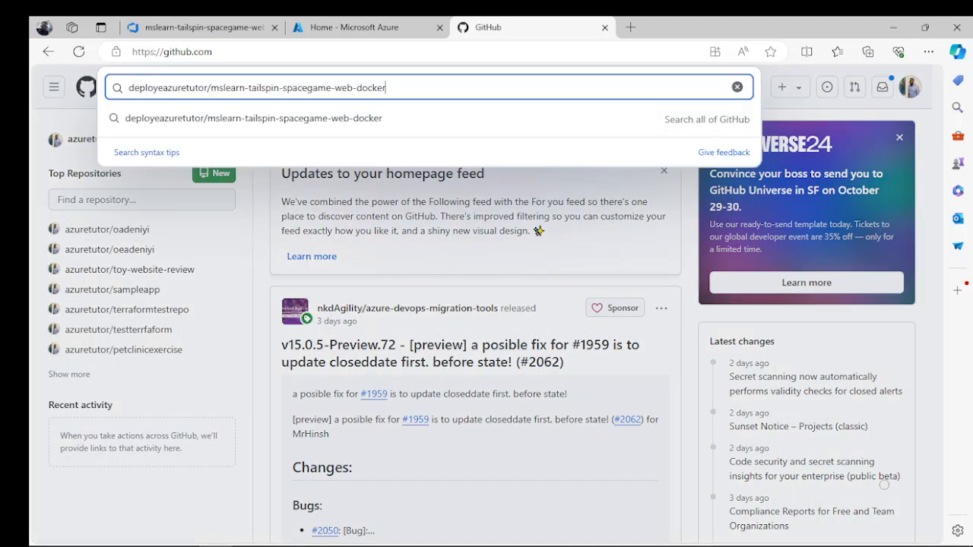
key(Return)
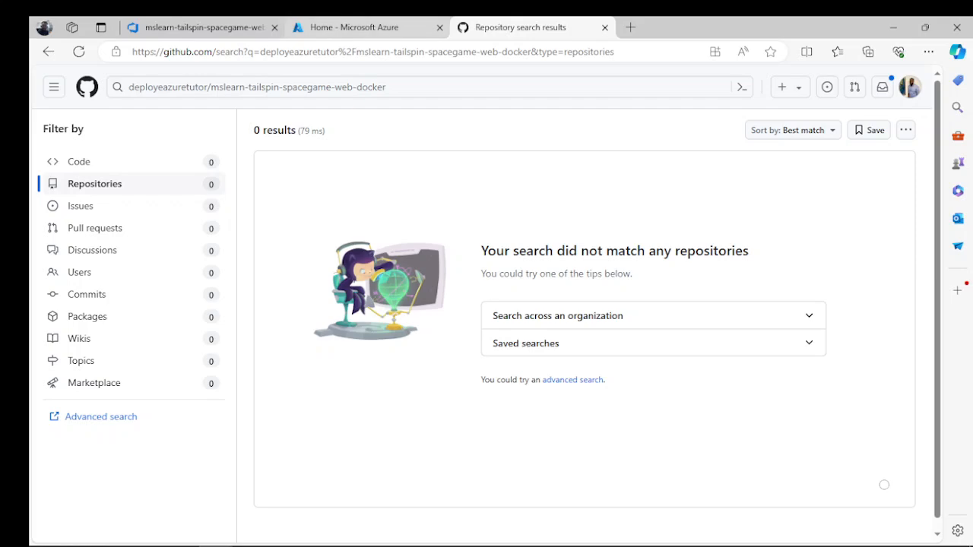
- Copy only the repository name from the pipeline editor's path and search GitHub for mslearn-tailspin-spacegame-web-docker
key(ctrl+shift+Tab)
key(ctrl+shift+Tab)
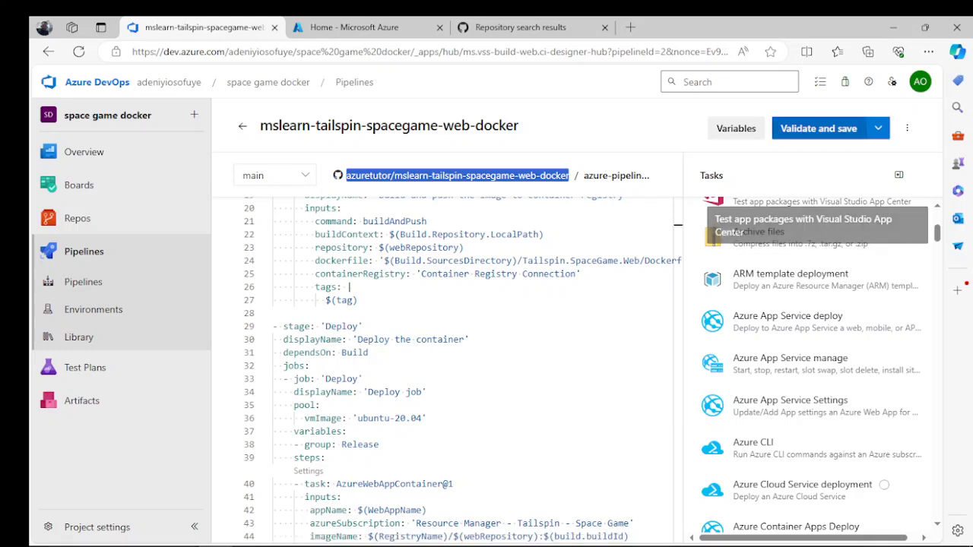
scroll(464, 369, up, 5)
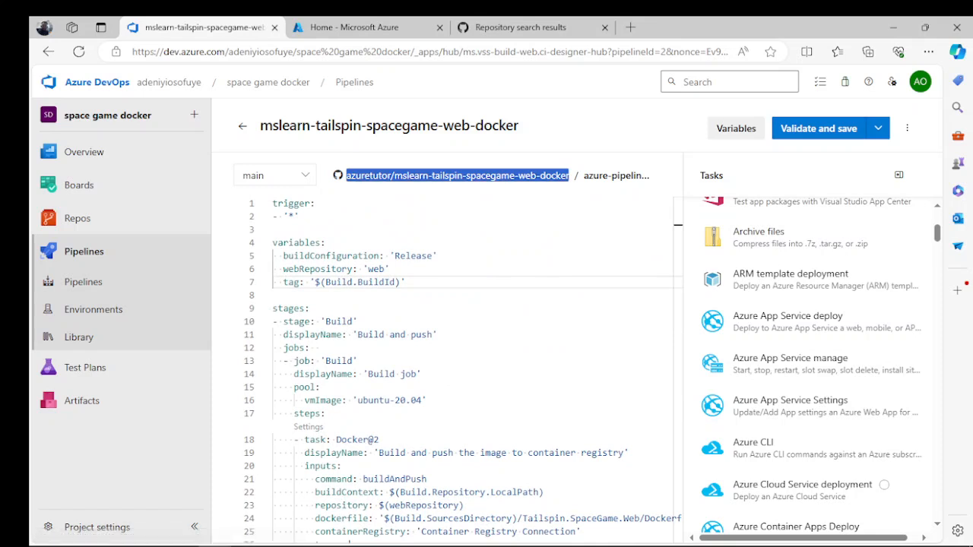
click(300, 216)
drag(569, 176, 394, 175)
key(ctrl+c)
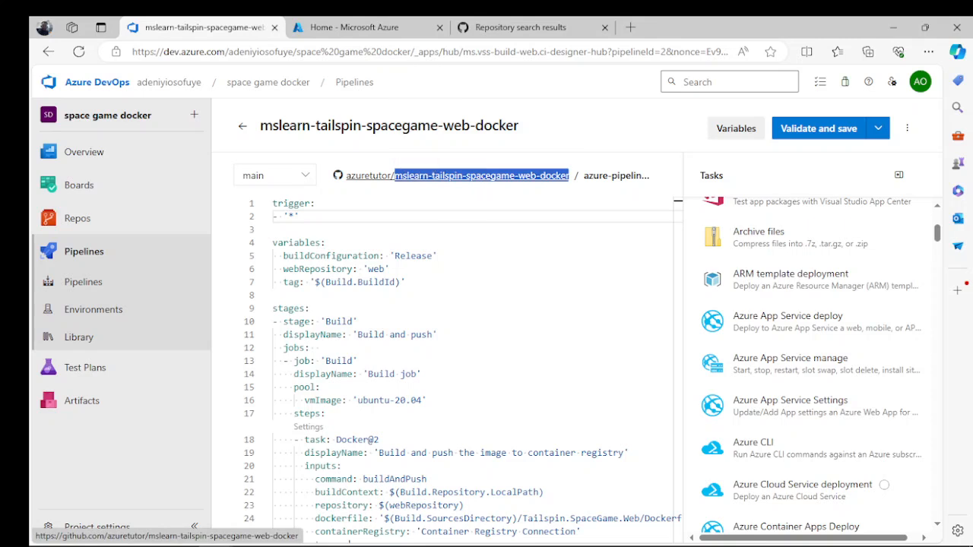
click(520, 27)
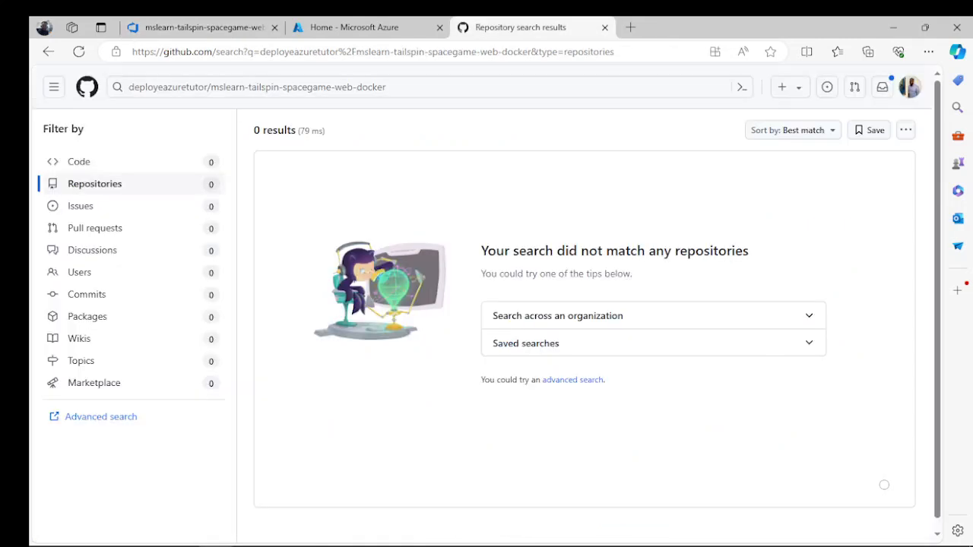
key(slash)
key(ctrl+a)
key(ctrl+v)
key(Return)
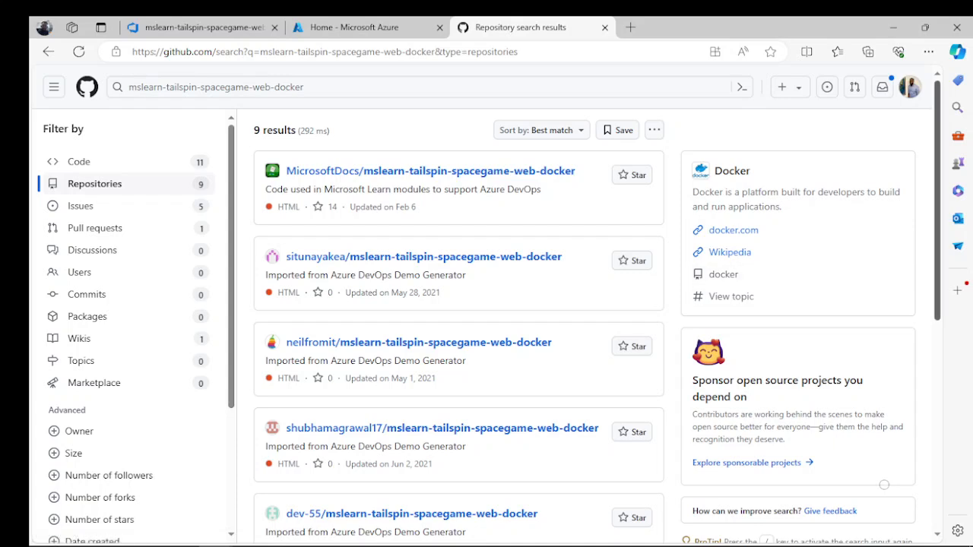
- Open the MicrosoftDocs/mslearn-tailspin-spacegame-web-docker search result and check the owner choices on its new fork form
scroll(884, 484, down, 5)
scroll(884, 484, up, 5)
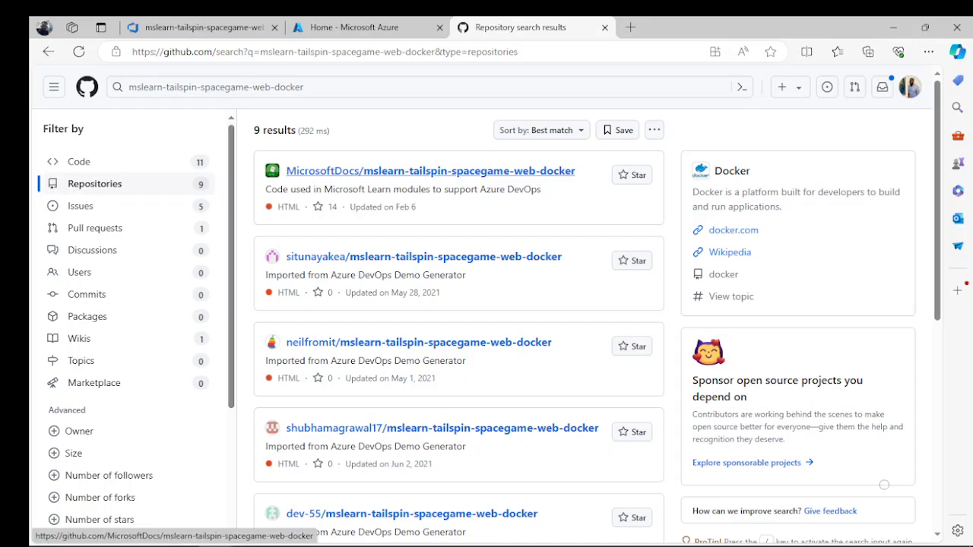
click(431, 171)
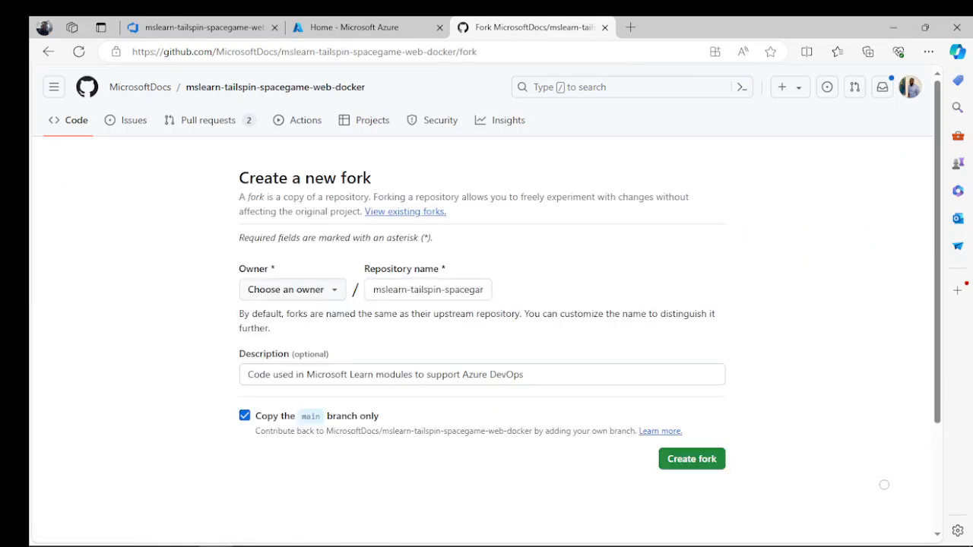
click(293, 290)
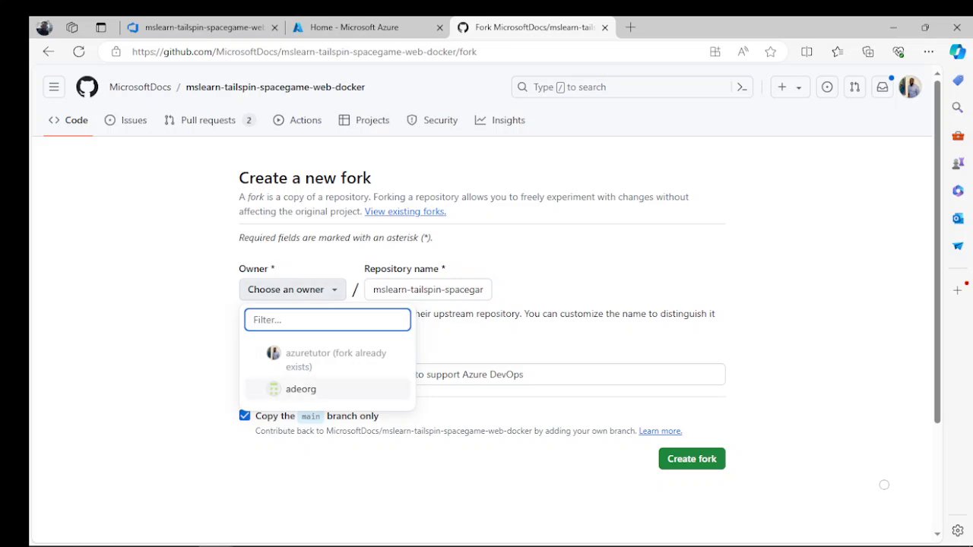
click(293, 290)
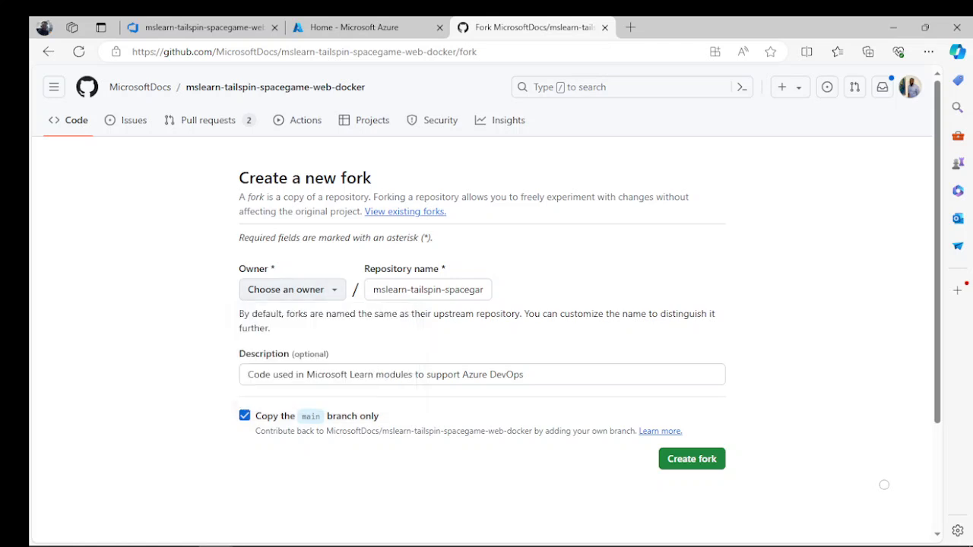
click(293, 290)
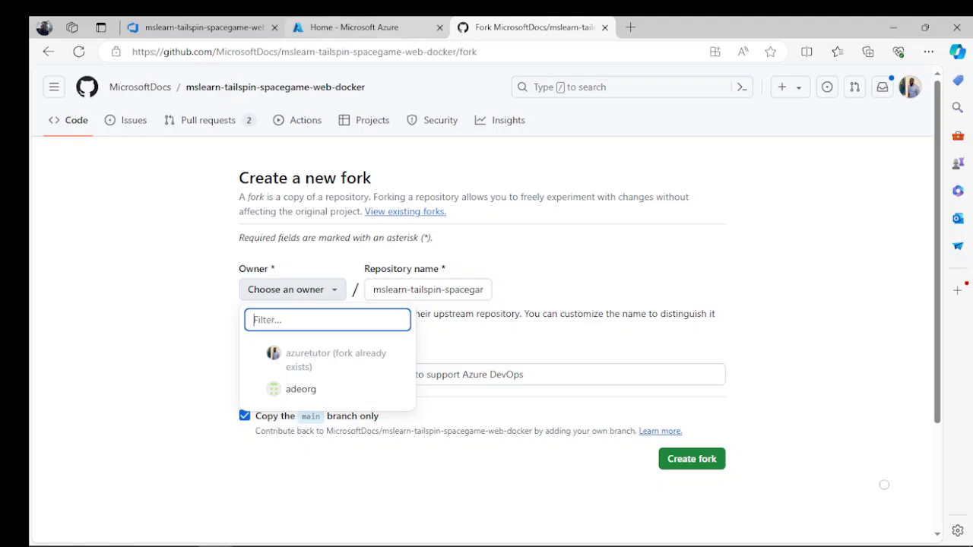
- Leave the fork form and open mslearn-tailspin-spacegame-web-docker from the signed-in account's own GitHub repositories
click(365, 27)
click(204, 28)
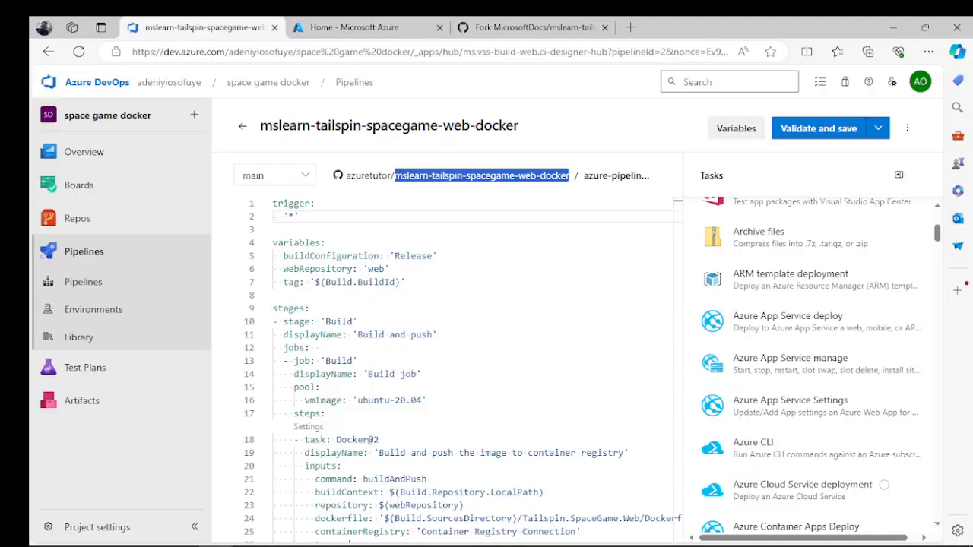
click(524, 27)
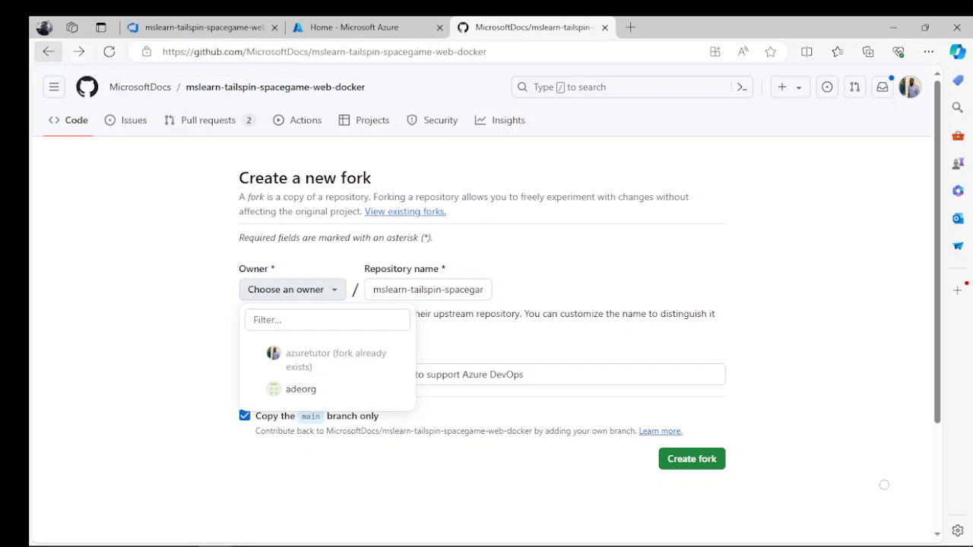
click(48, 51)
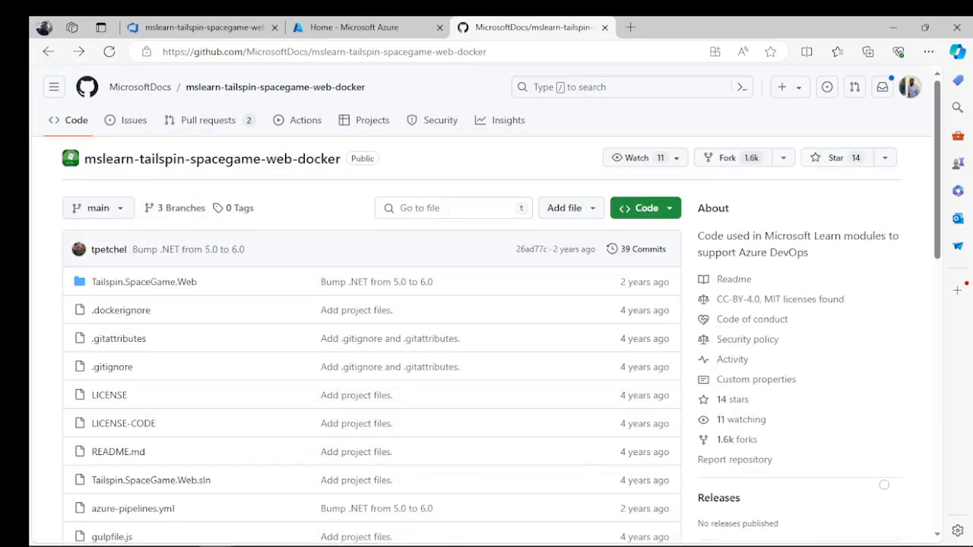
click(47, 51)
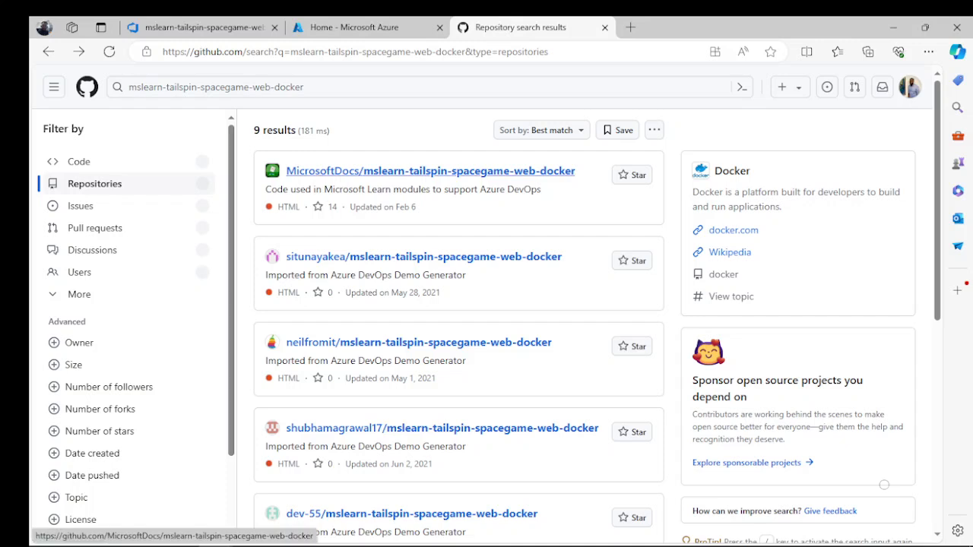
click(48, 51)
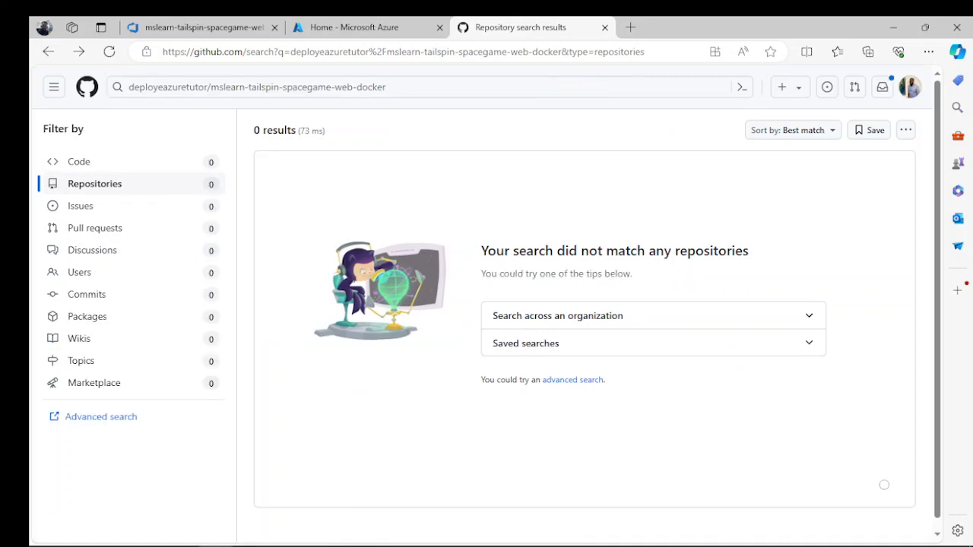
click(909, 86)
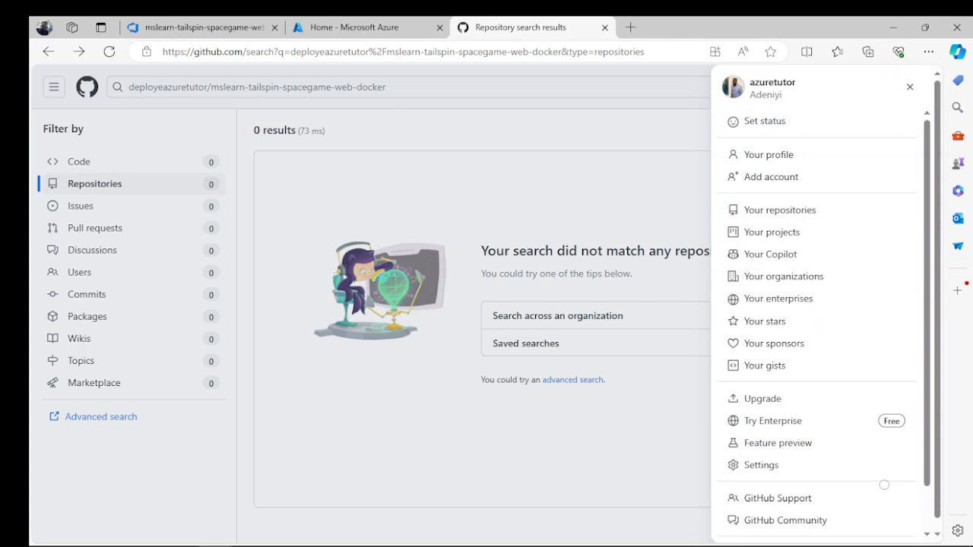
click(779, 210)
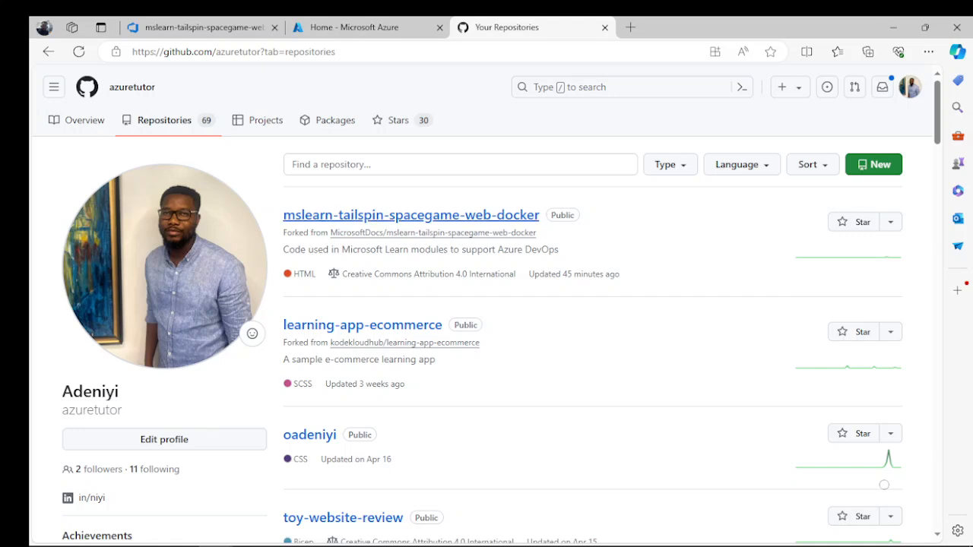
click(411, 215)
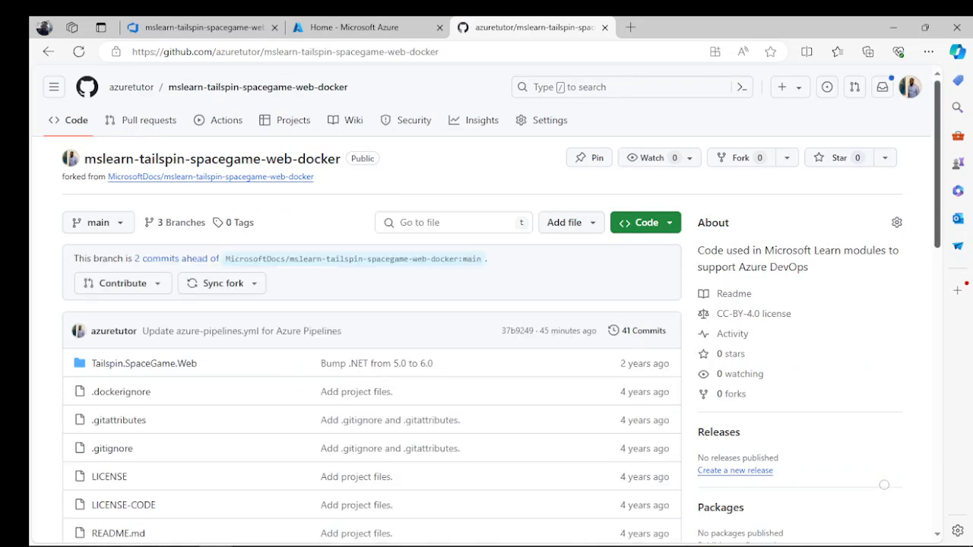
- Open azure-pipelines.yml in the forked repository and review its variables and Build stage
scroll(884, 484, down, 4)
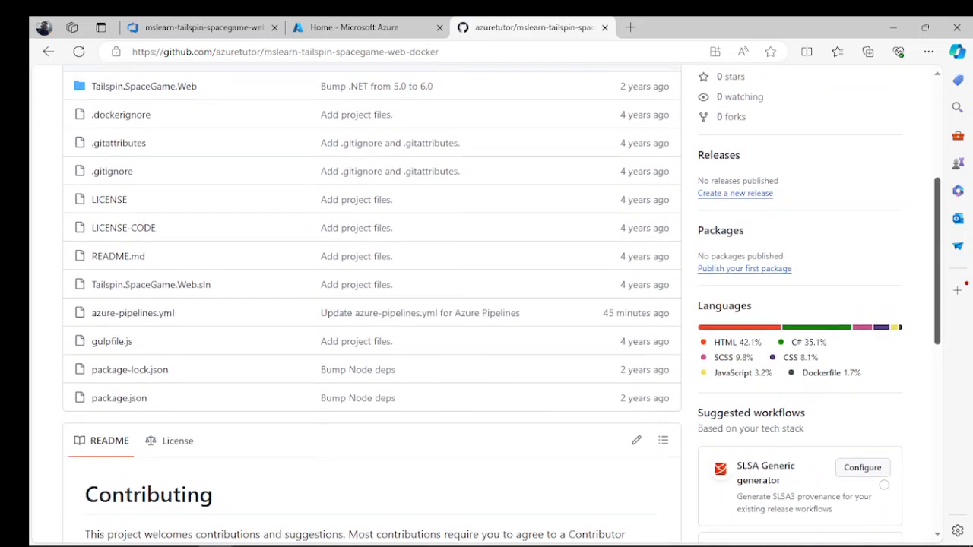
scroll(884, 484, up, 1)
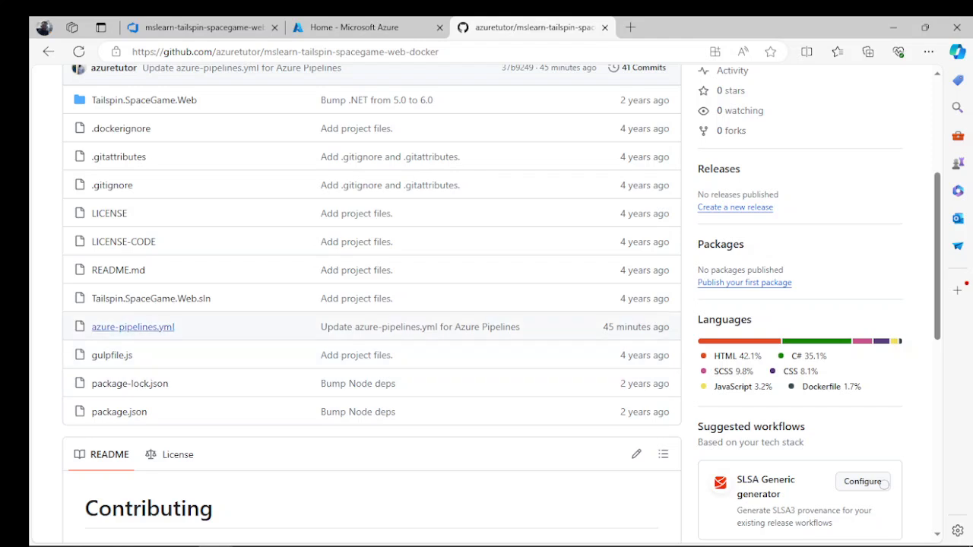
click(133, 327)
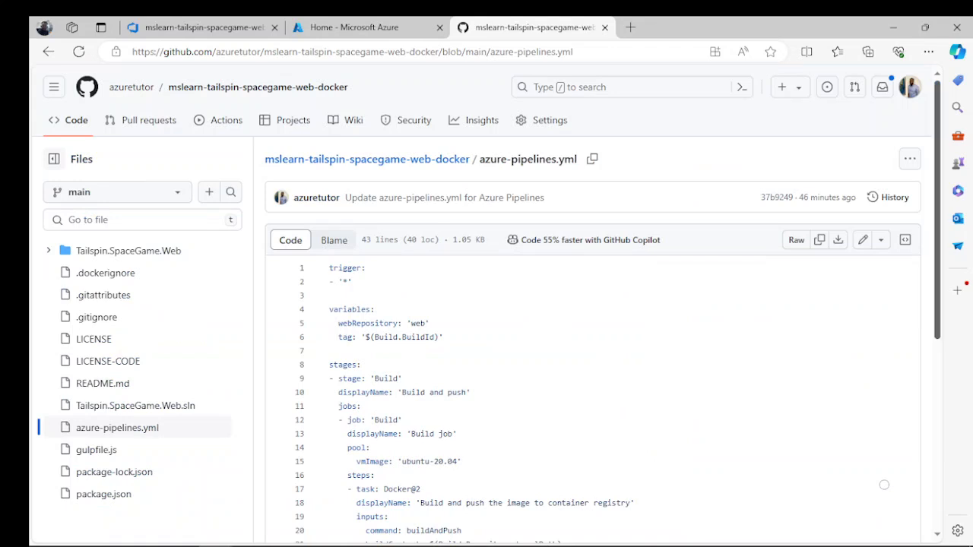
scroll(884, 484, down, 2)
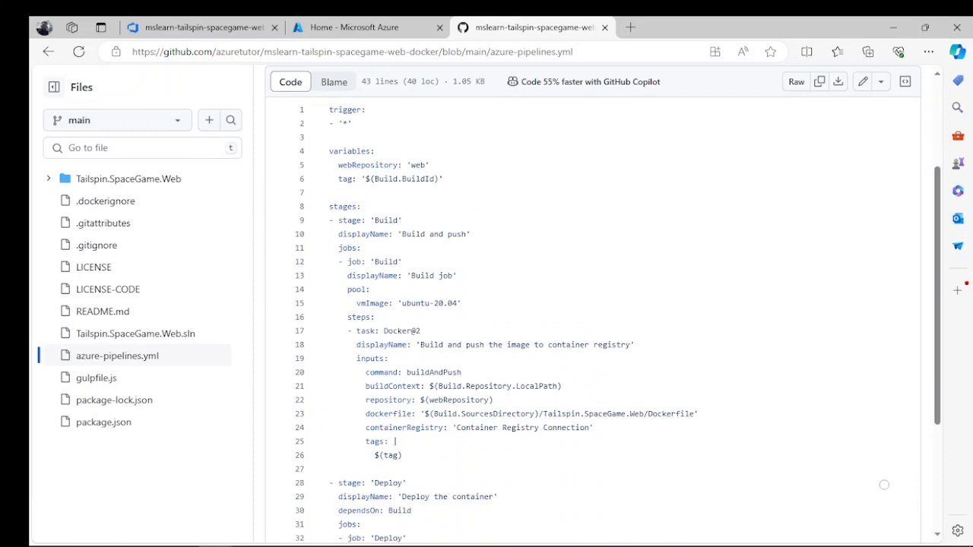
- Return to the Azure DevOps pipeline editor, save anyway with a commit directly to the main branch, and run the pipeline on main
key(ctrl+shift+Tab)
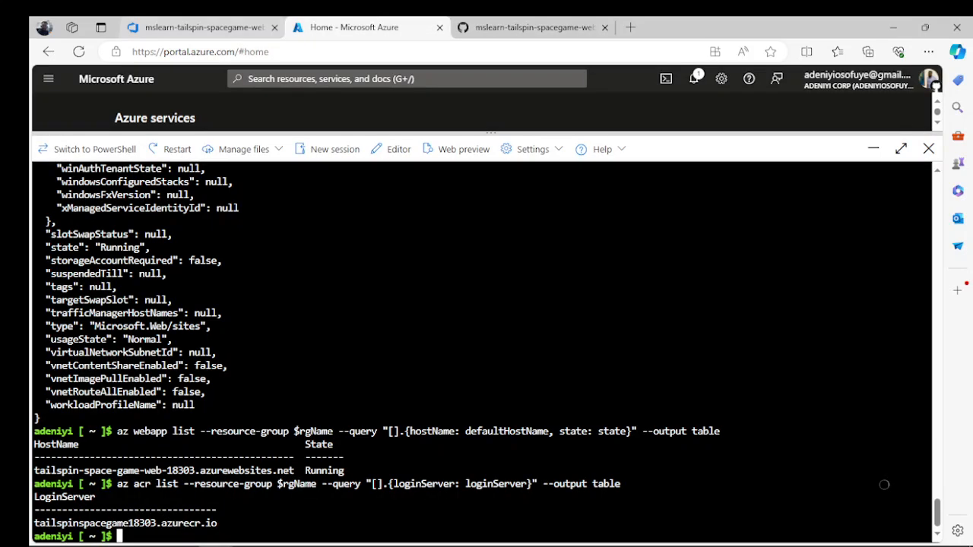
key(ctrl+shift+Tab)
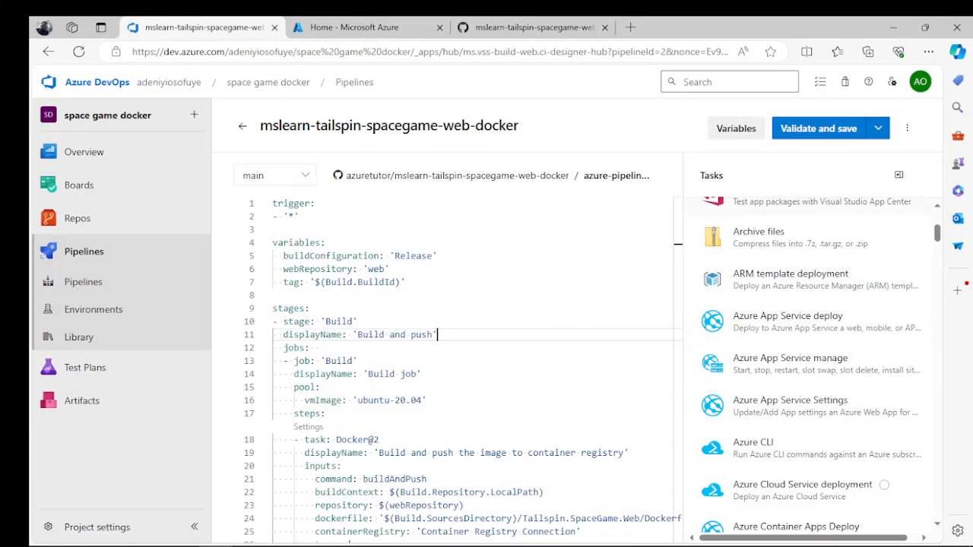
click(818, 128)
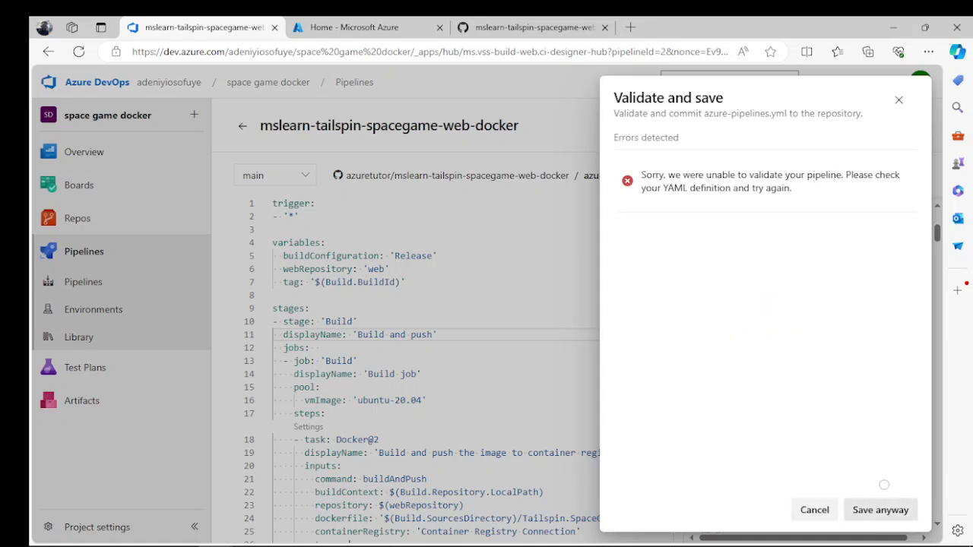
click(880, 510)
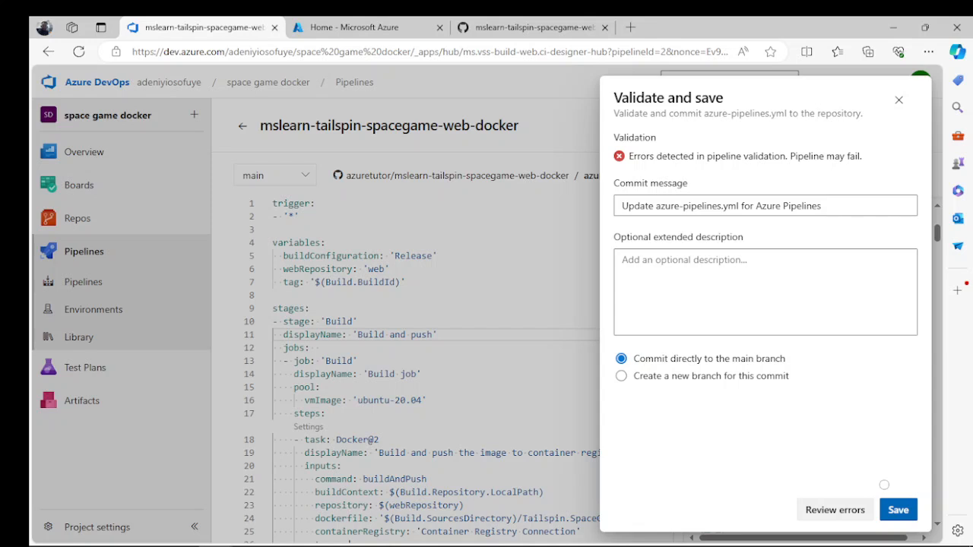
click(898, 510)
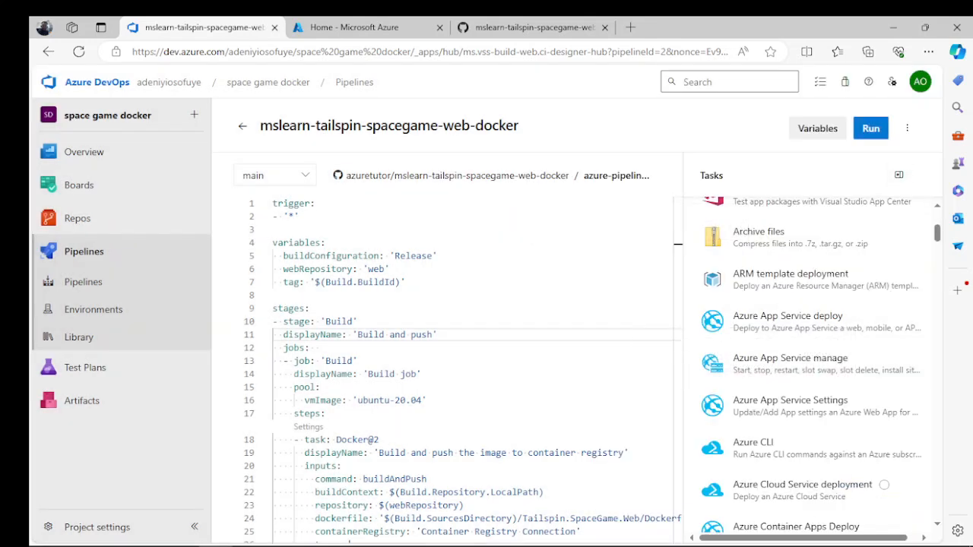
click(870, 128)
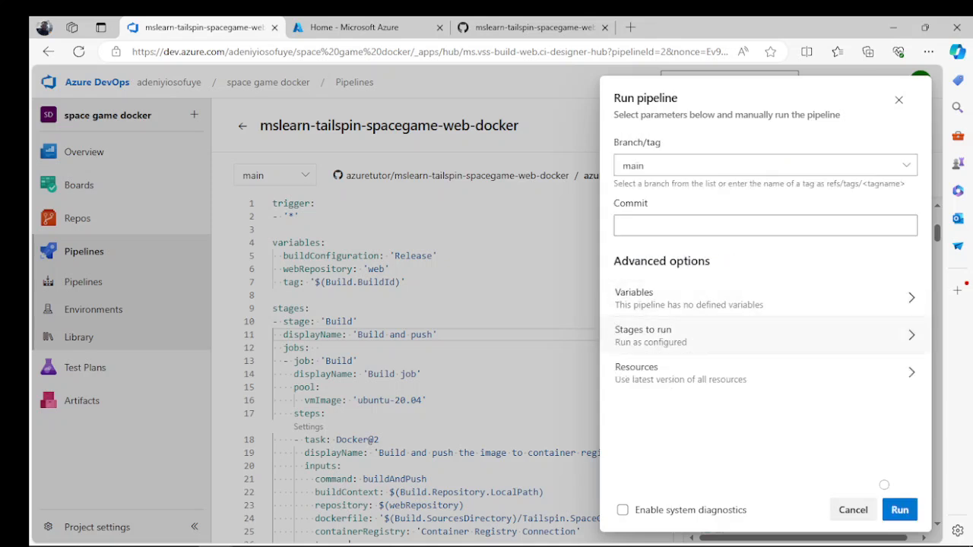
click(886, 500)
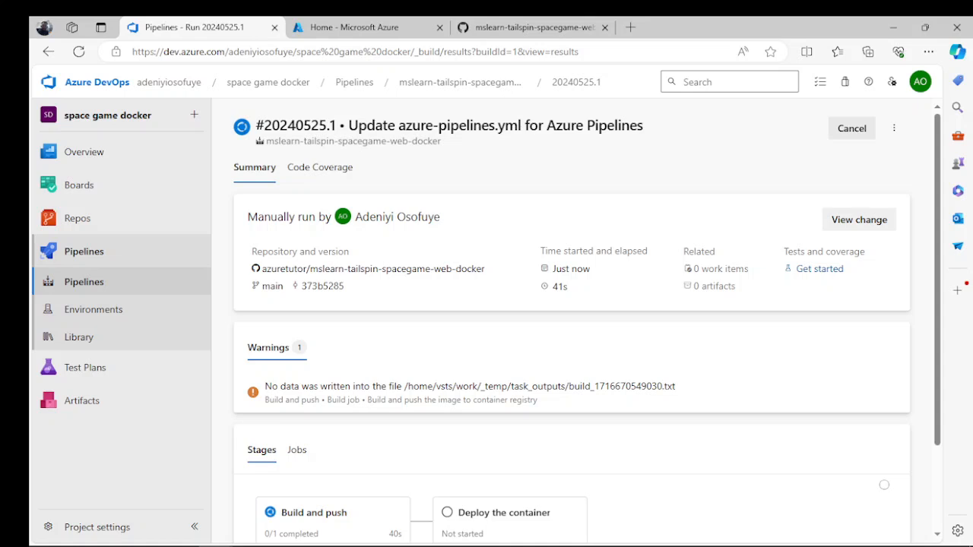
- Check the pipeline run's stages and jobs, and return to the repository's azure-pipelines.yml on GitHub
scroll(587, 323, down, 1)
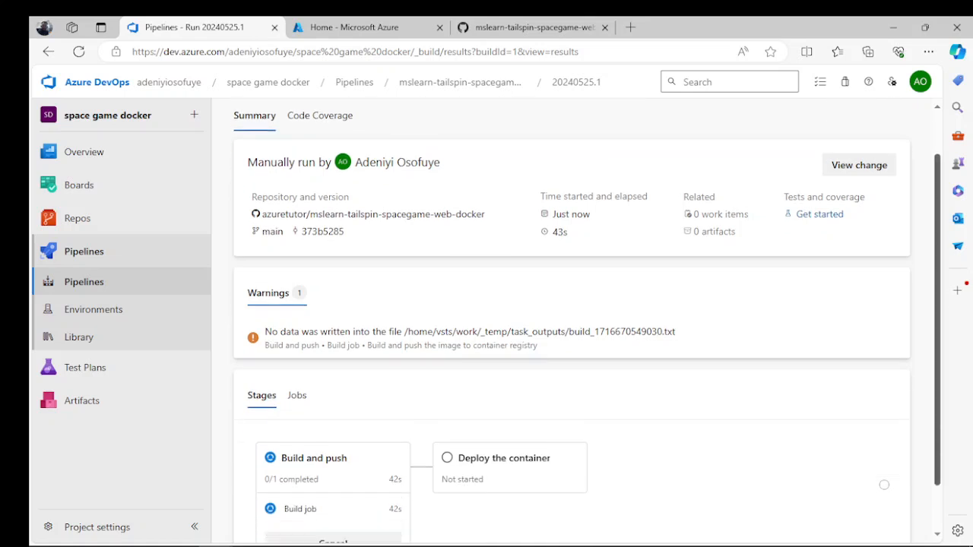
scroll(884, 485, down, 1)
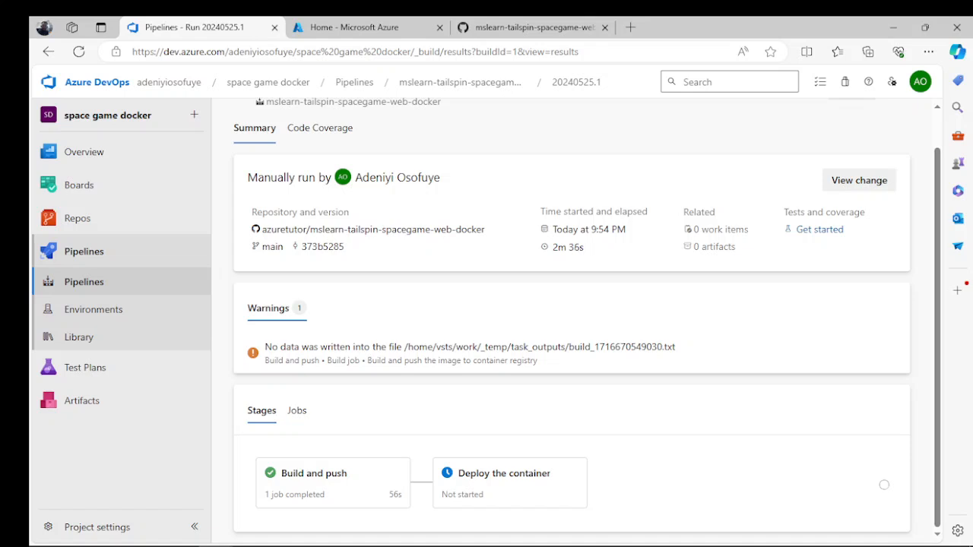
click(296, 411)
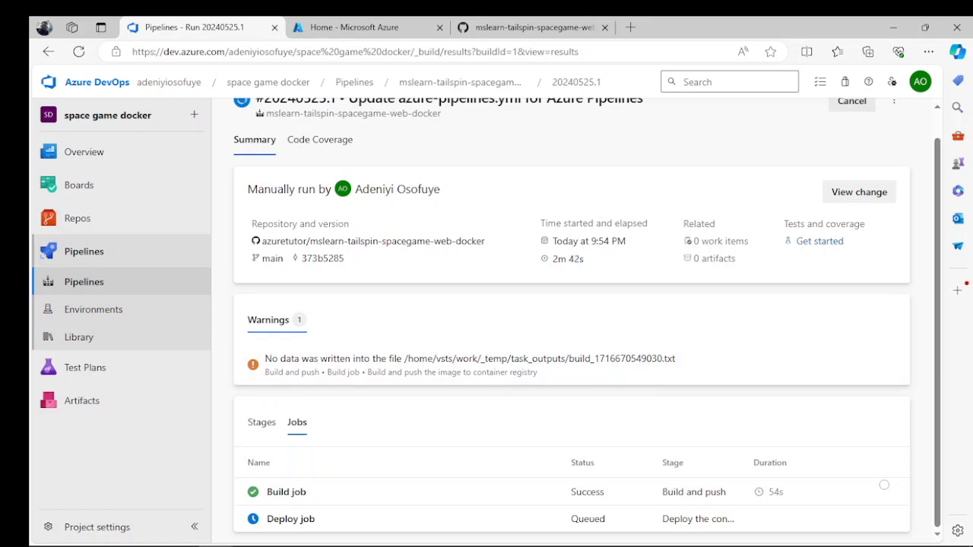
click(261, 423)
click(297, 423)
click(262, 423)
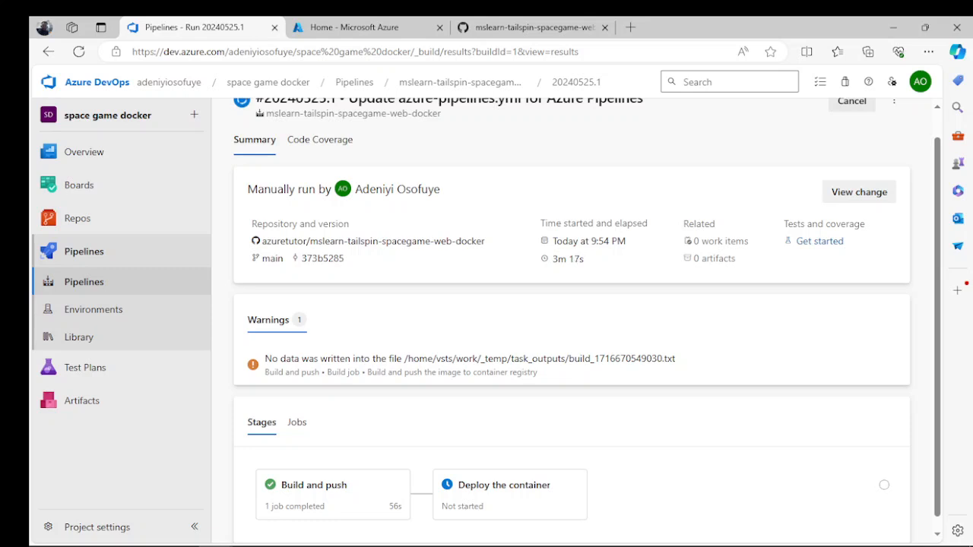
scroll(587, 320, down, 1)
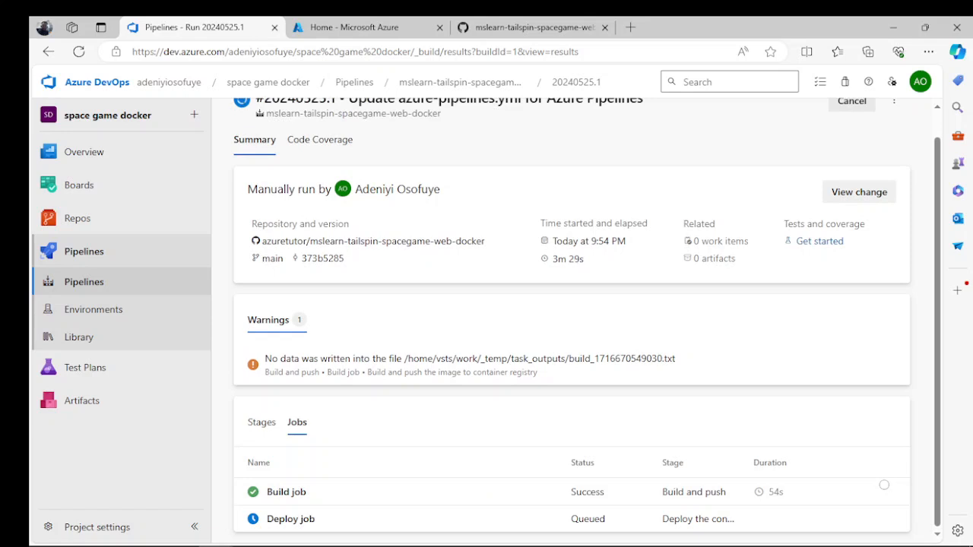
click(522, 27)
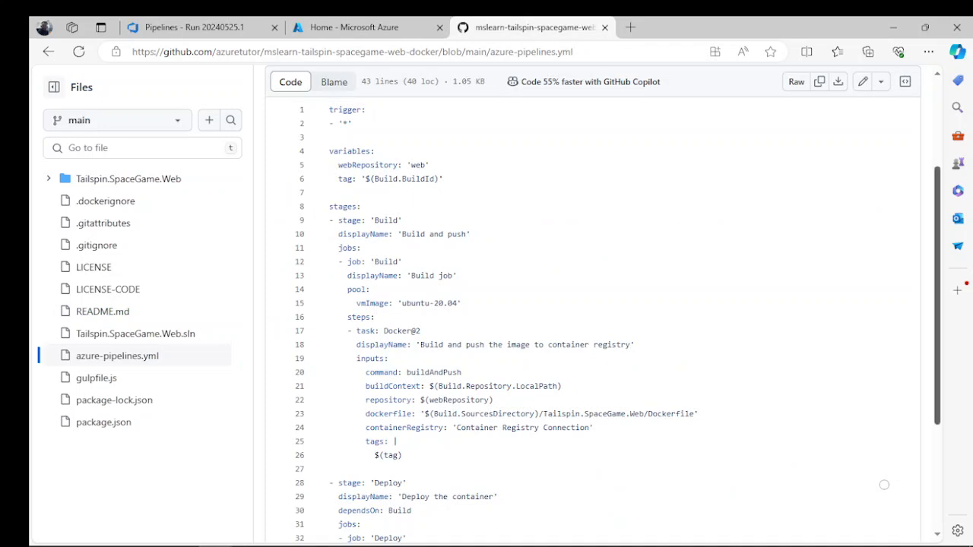
- Review the rest of azure-pipelines.yml, from the Docker@2 build task through the Deploy stage's AzureWebAppContainer@1 inputs
scroll(884, 484, down, 1)
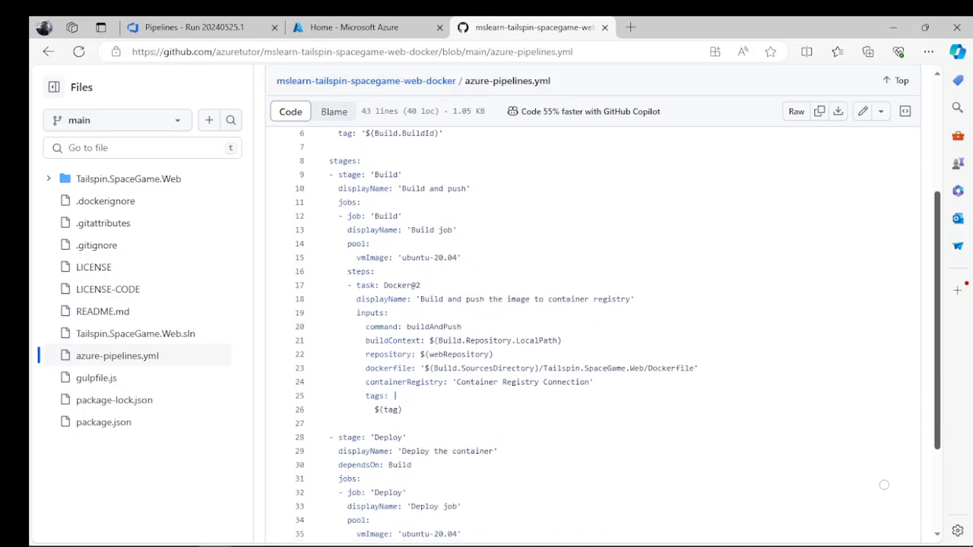
scroll(884, 484, down, 1)
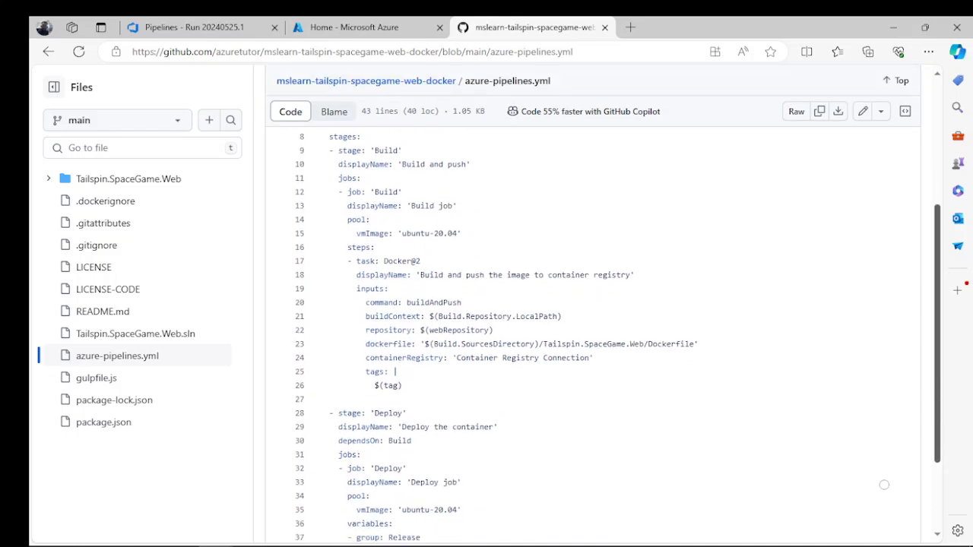
scroll(884, 485, down, 3)
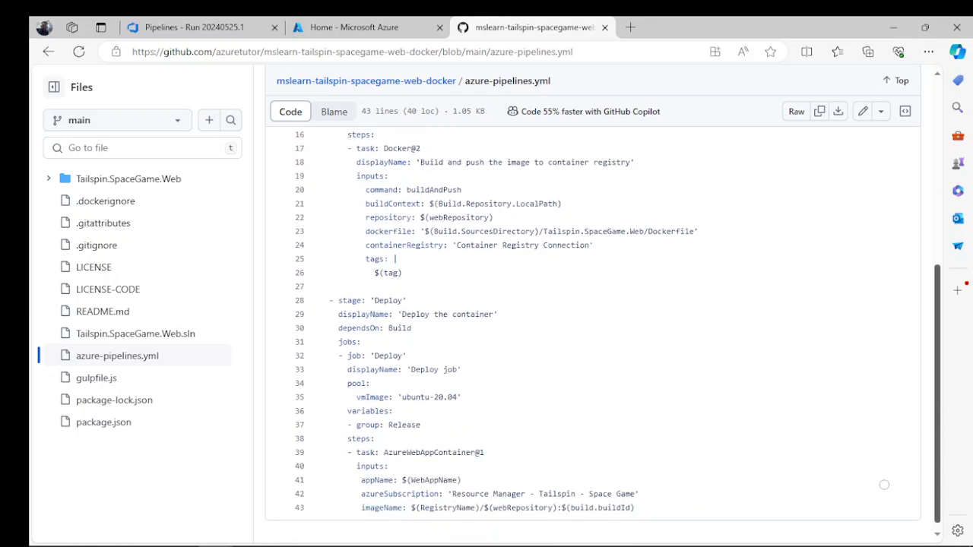
scroll(884, 484, down, 1)
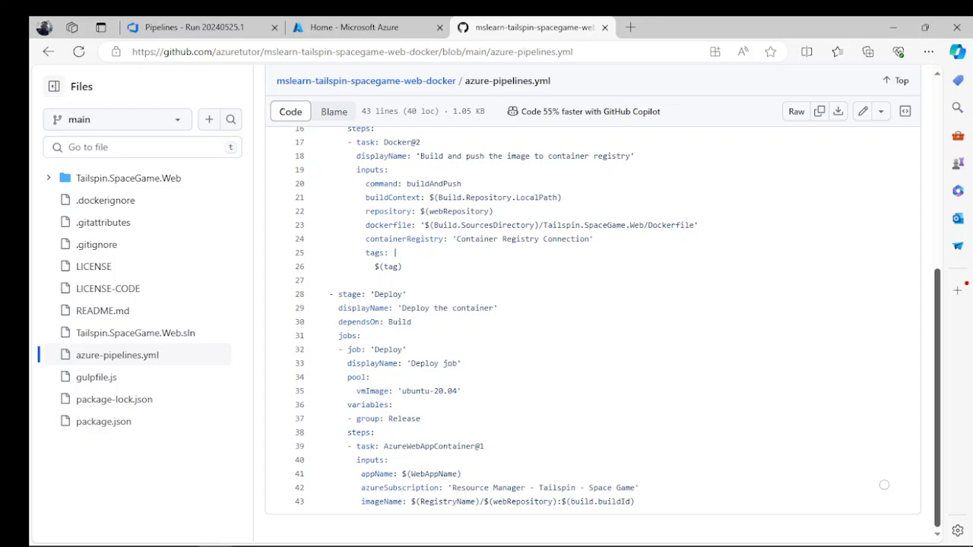
- Return to the Azure DevOps pipeline run, open the Deploy job's log, expand the Build job's tasks and read the Deploy job's queue message
click(195, 27)
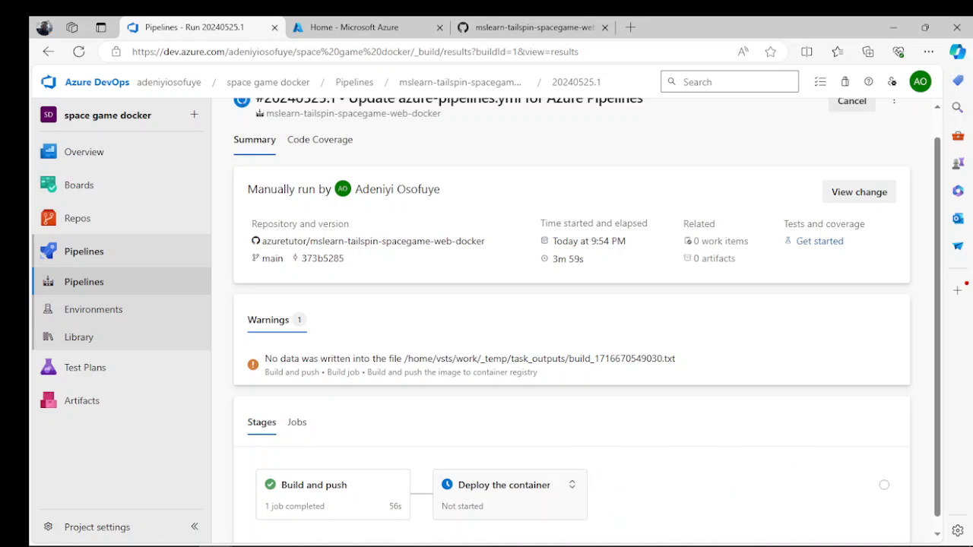
click(504, 485)
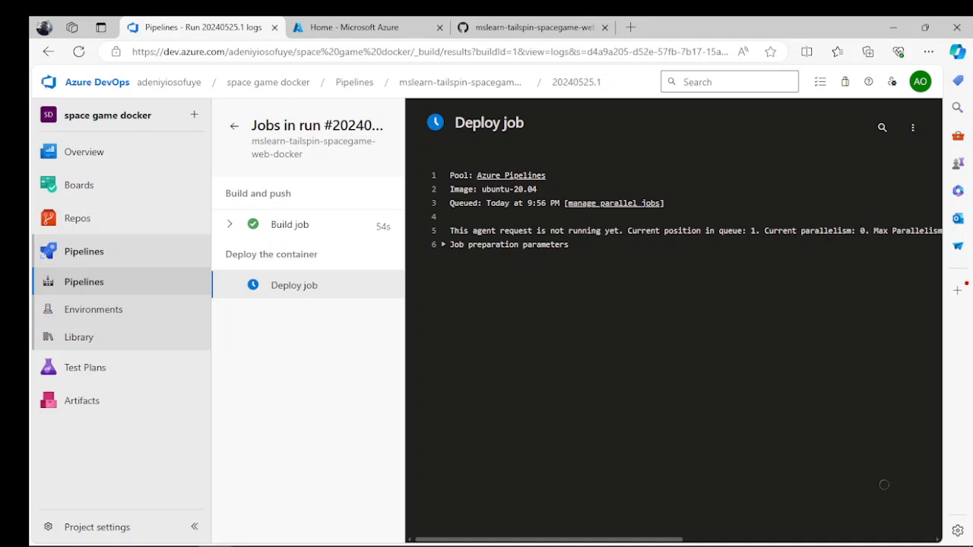
scroll(884, 484, right, 5)
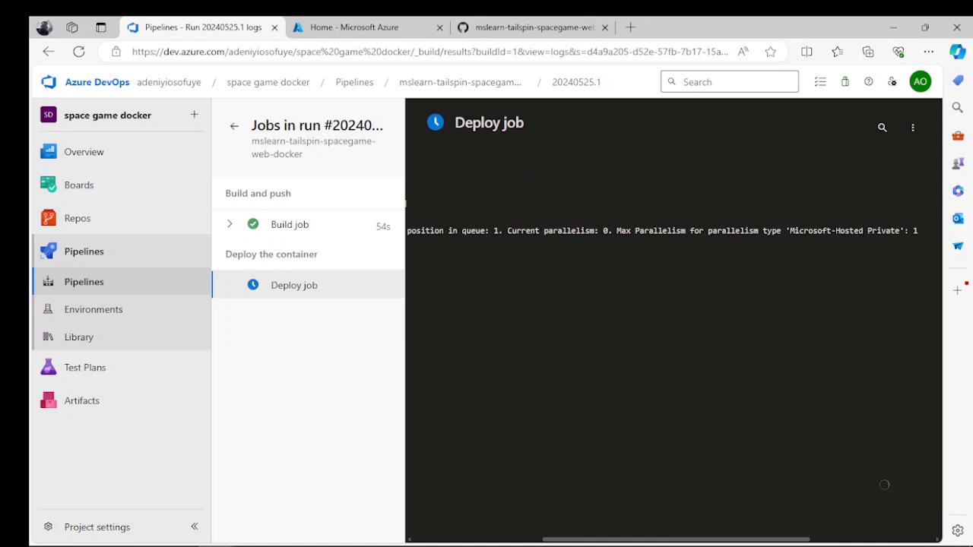
scroll(884, 485, left, 5)
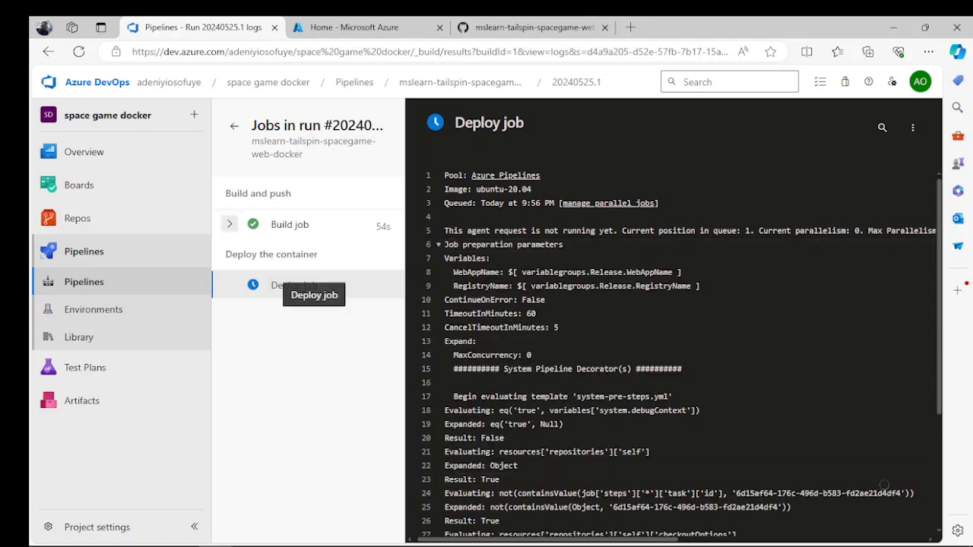
click(229, 225)
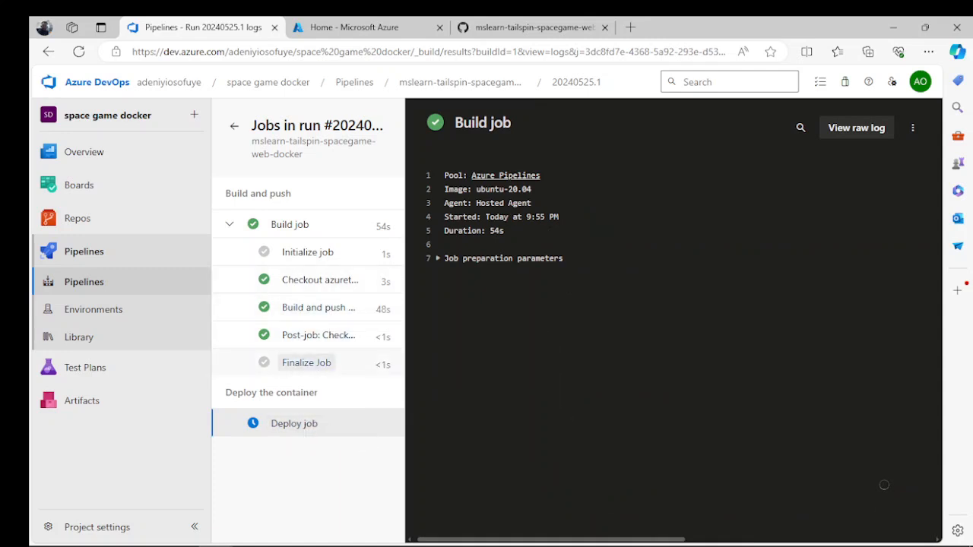
click(297, 424)
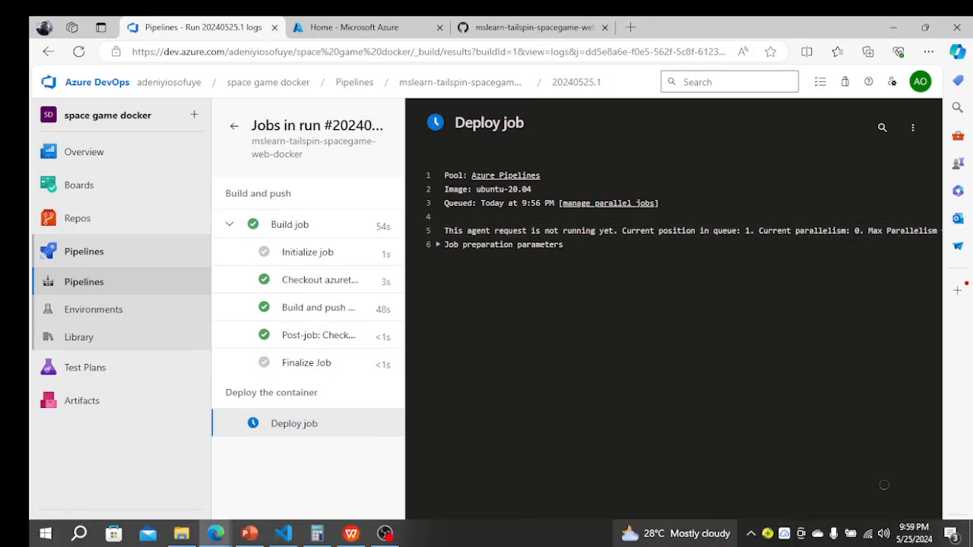
scroll(884, 484, right, 5)
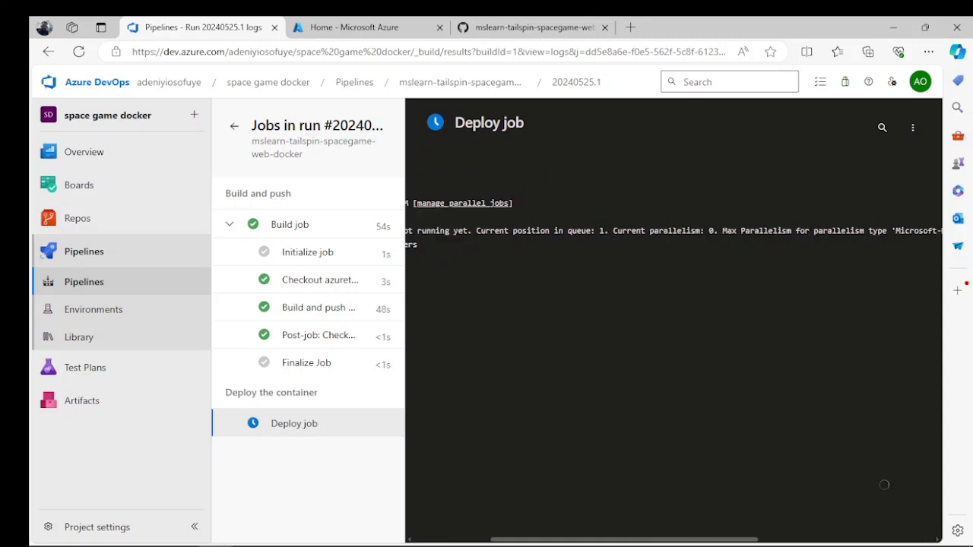
scroll(884, 484, right, 2)
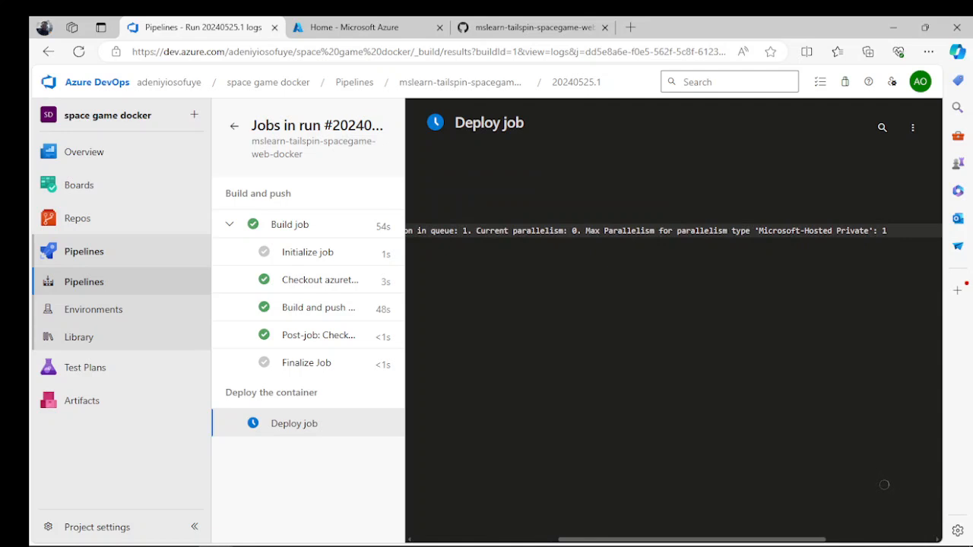
scroll(884, 484, left, 8)
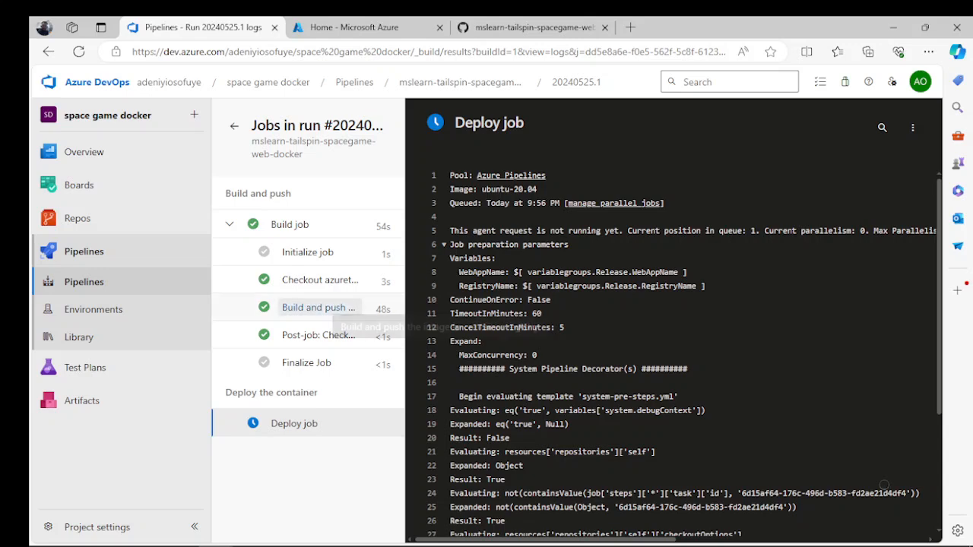
- Inspect the Build job's logs for the image build and push, post-job checkout and repository checkout tasks
click(327, 308)
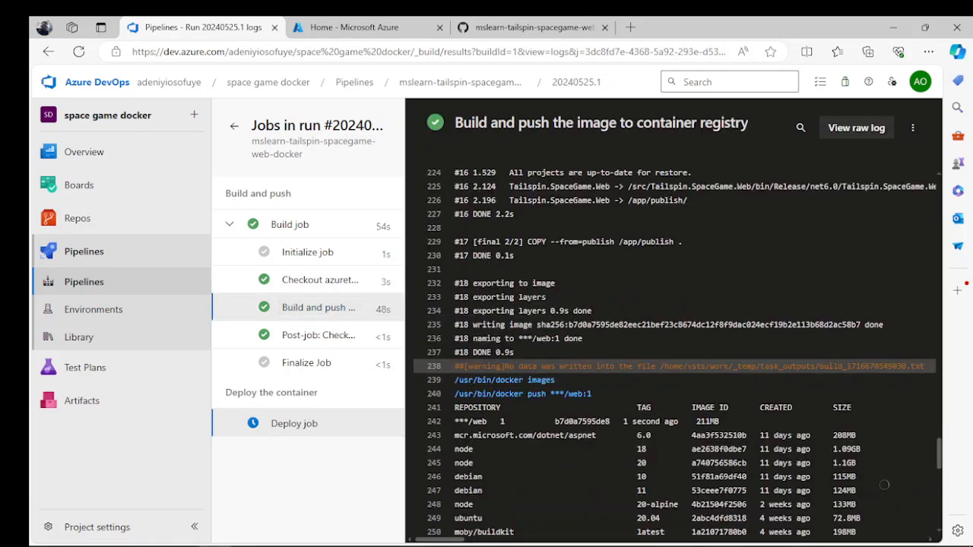
click(318, 335)
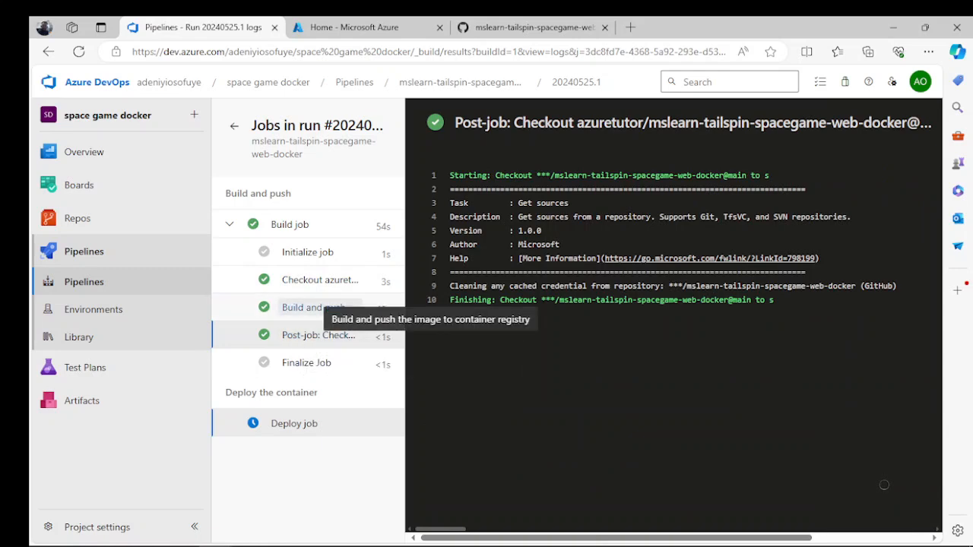
click(313, 307)
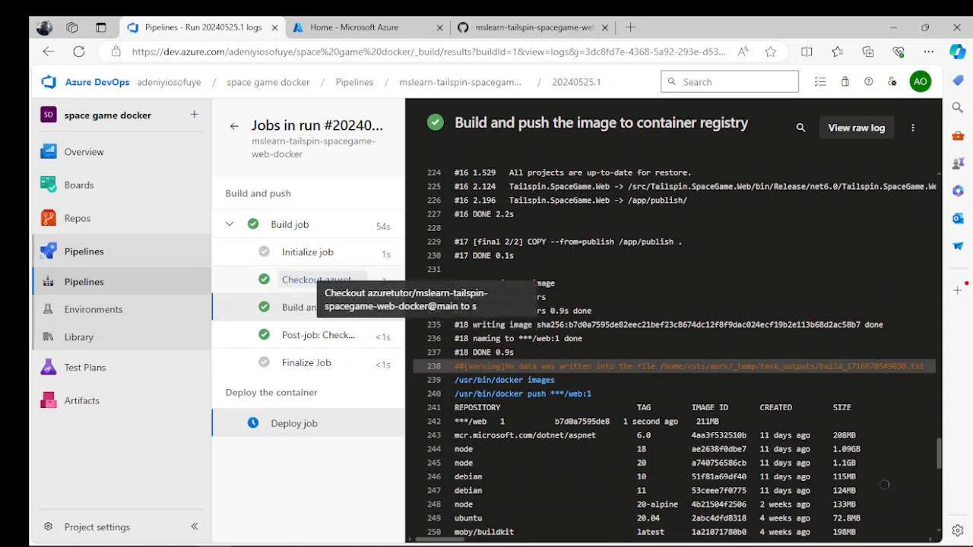
click(318, 280)
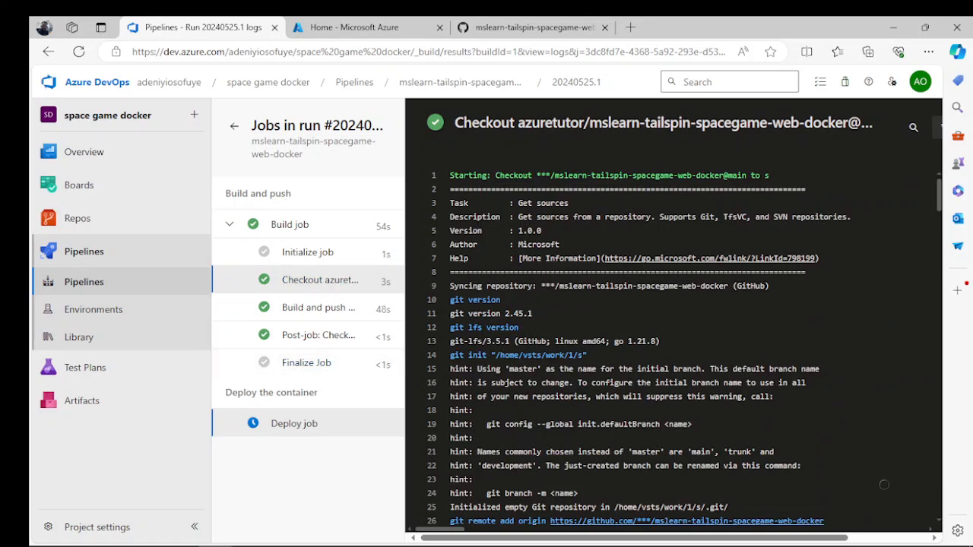
- Go back to the run summary, expand the Deploy the container stage and monitor it until it completes
click(234, 126)
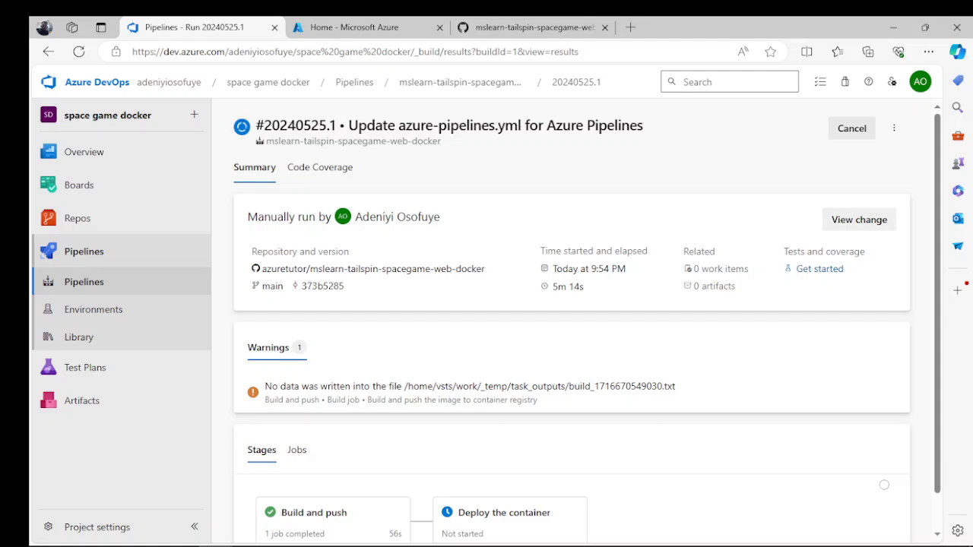
scroll(532, 456, down, 1)
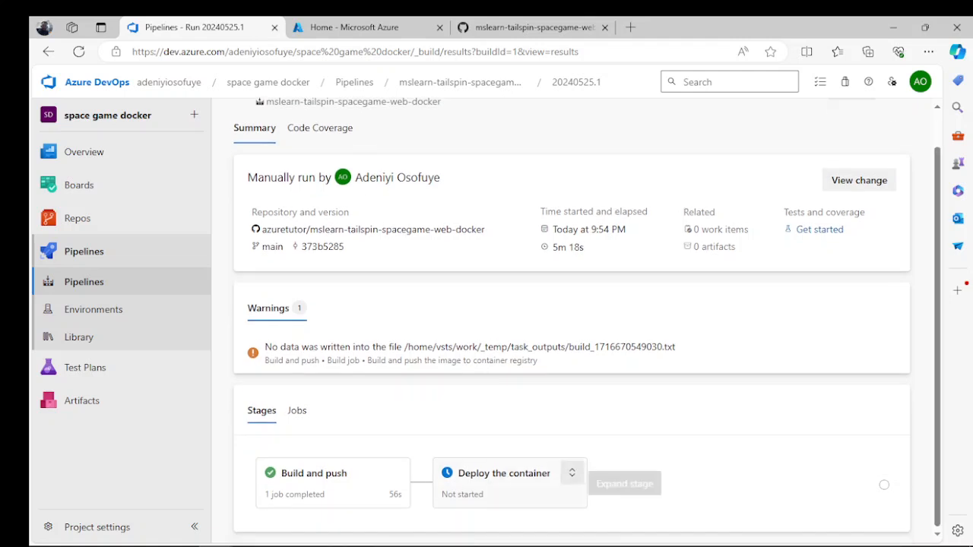
click(572, 473)
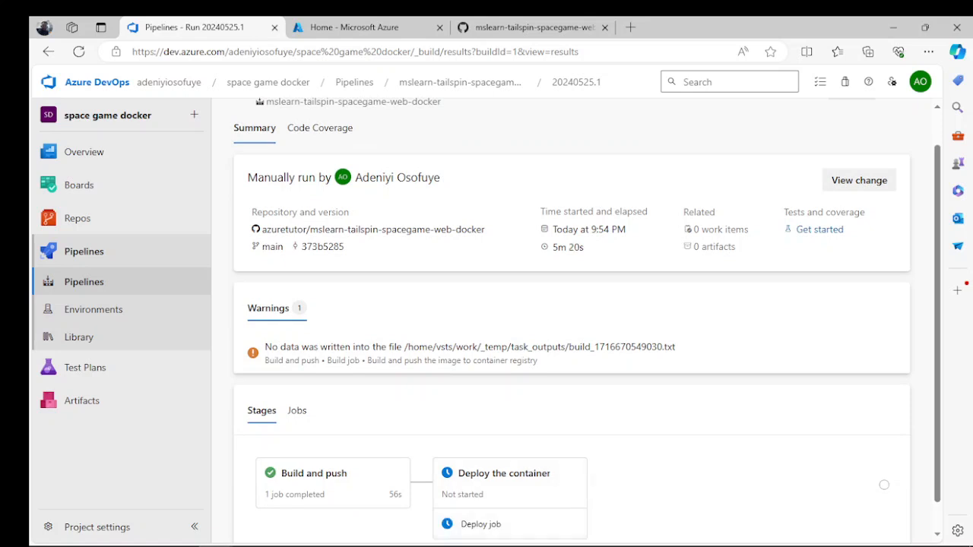
scroll(585, 319, down, 1)
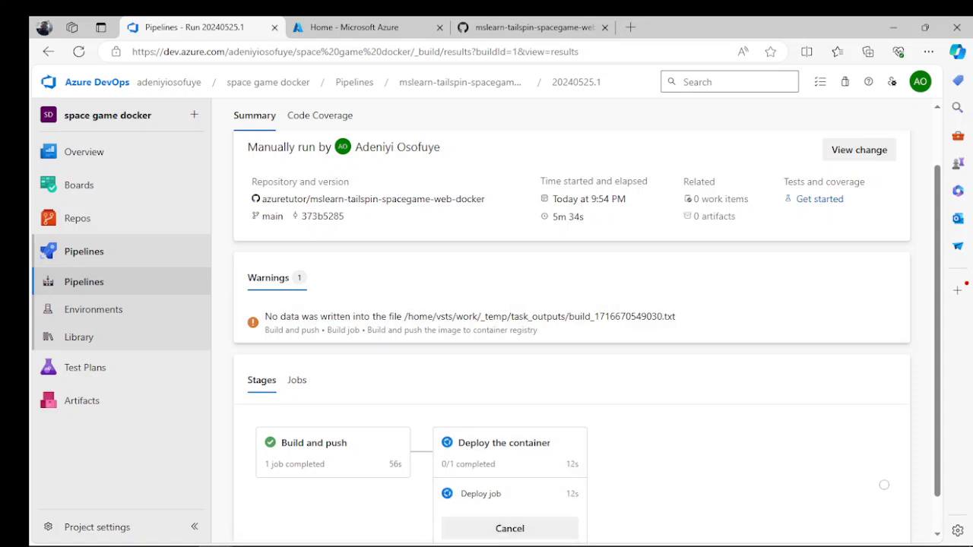
scroll(884, 485, down, 1)
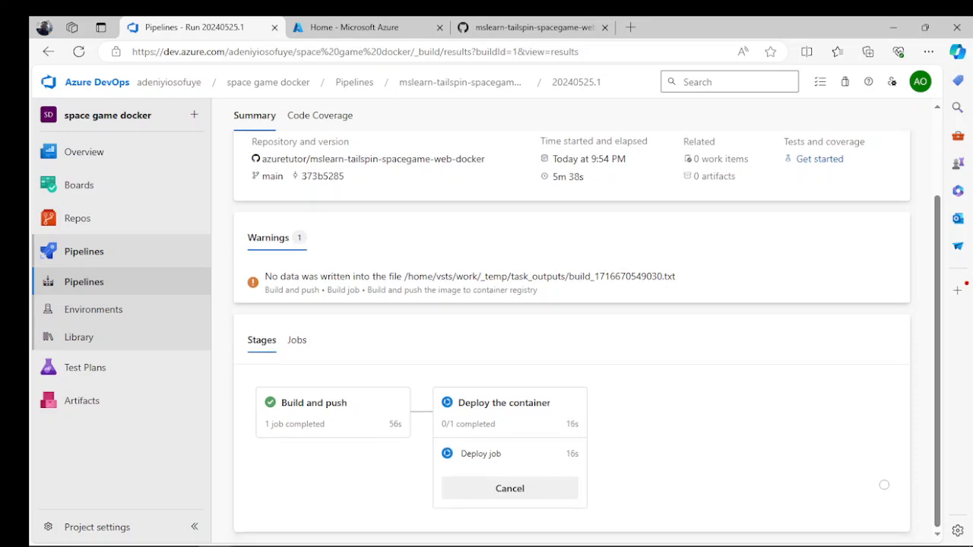
click(297, 340)
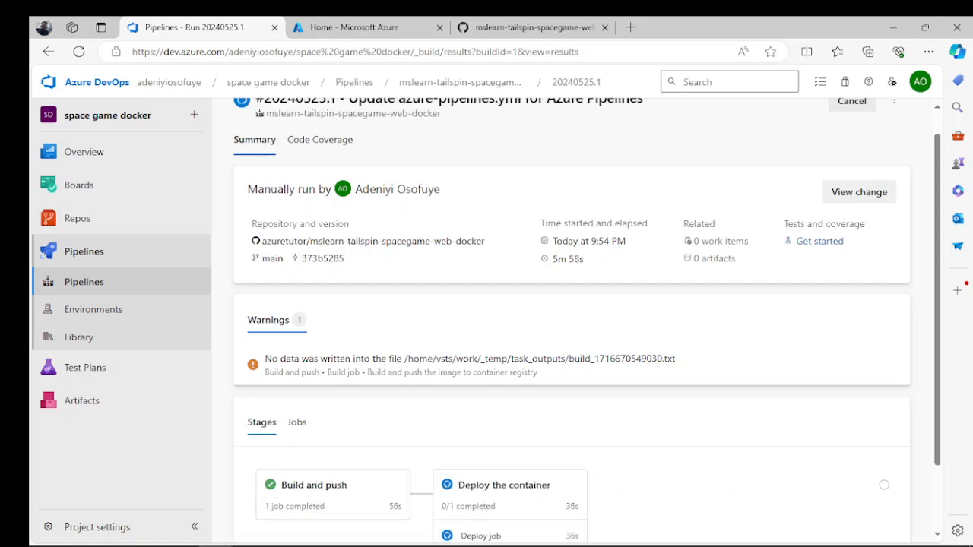
scroll(883, 485, down, 1)
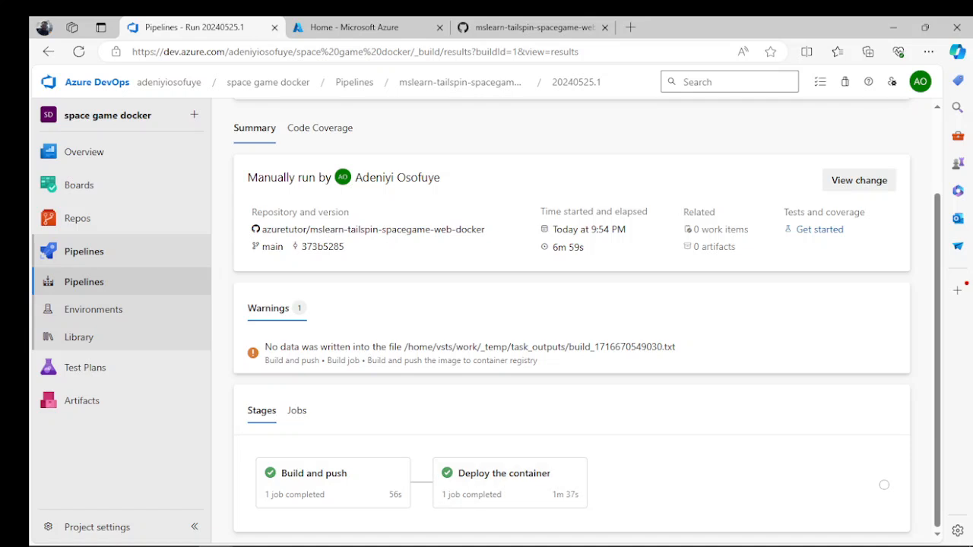
- List the run's jobs, open the Deploy job and view the log of its AzureWebAppContainer task
click(297, 410)
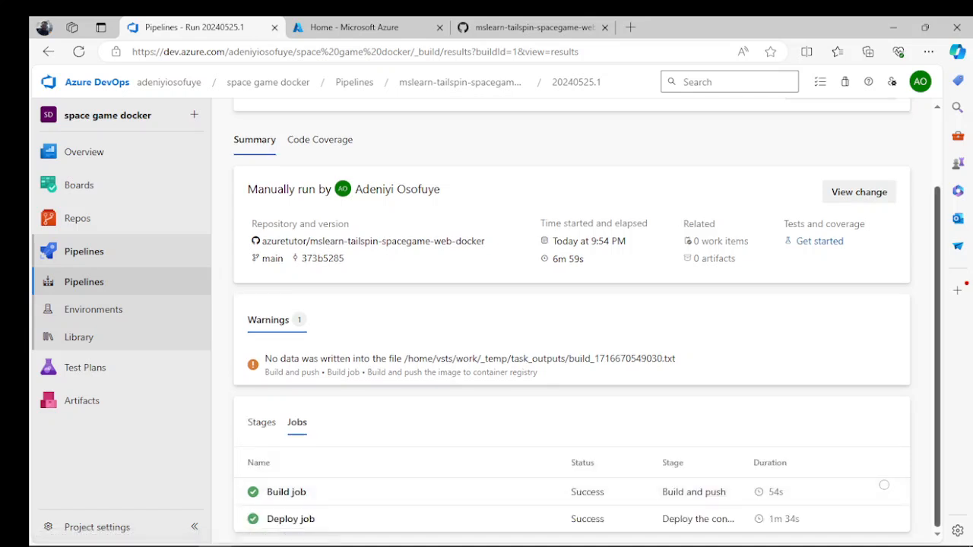
click(290, 519)
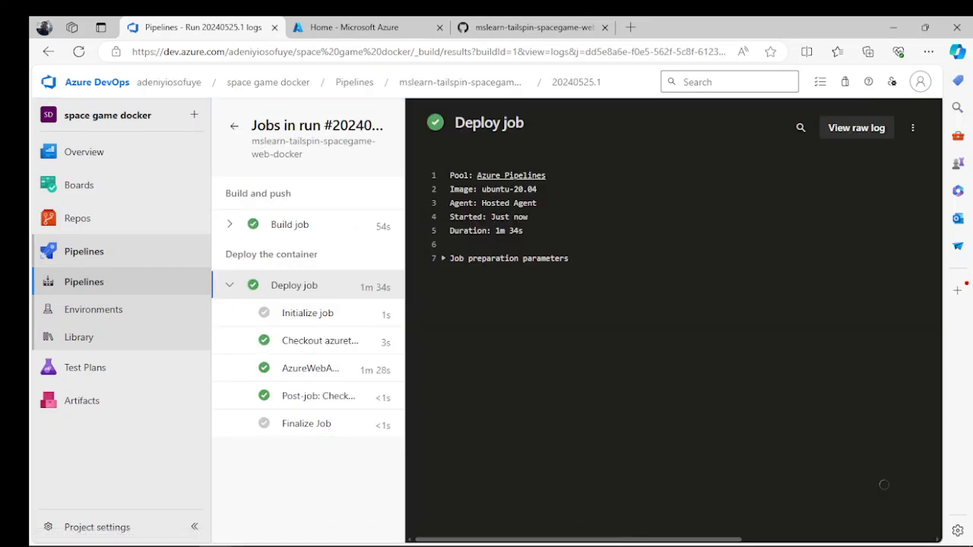
drag(308, 312, 349, 336)
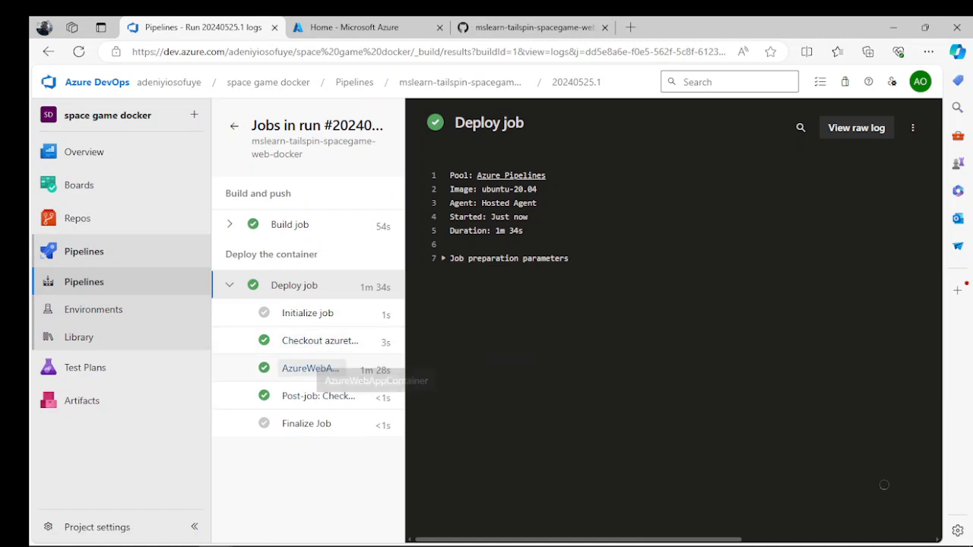
click(310, 367)
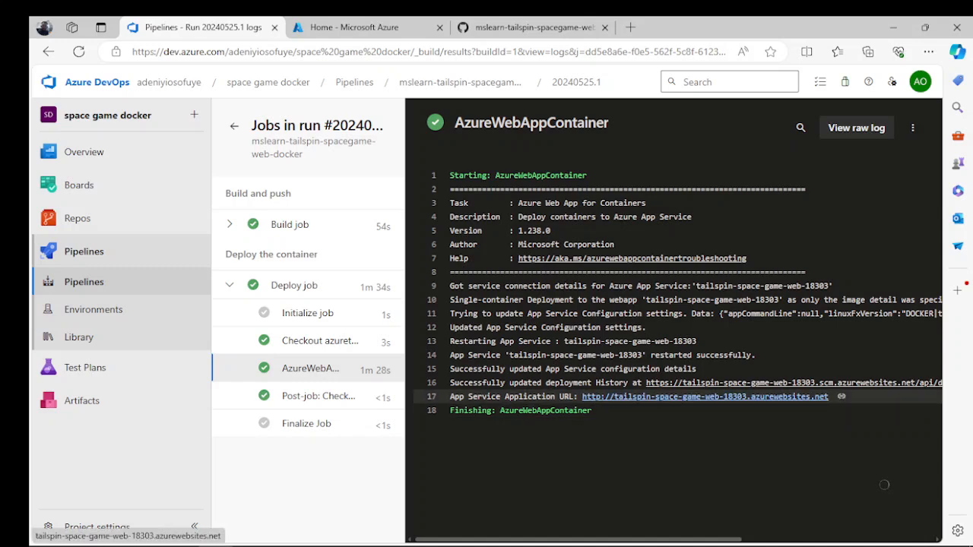
- Open the App Service Application URL from the deployment log in a new browser tab and switch to it
right_click(597, 396)
click(646, 193)
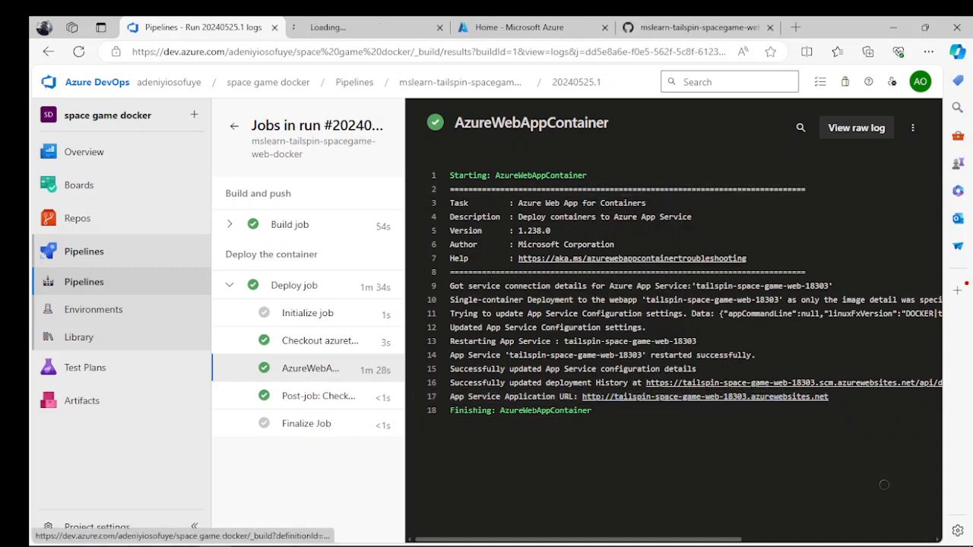
click(334, 28)
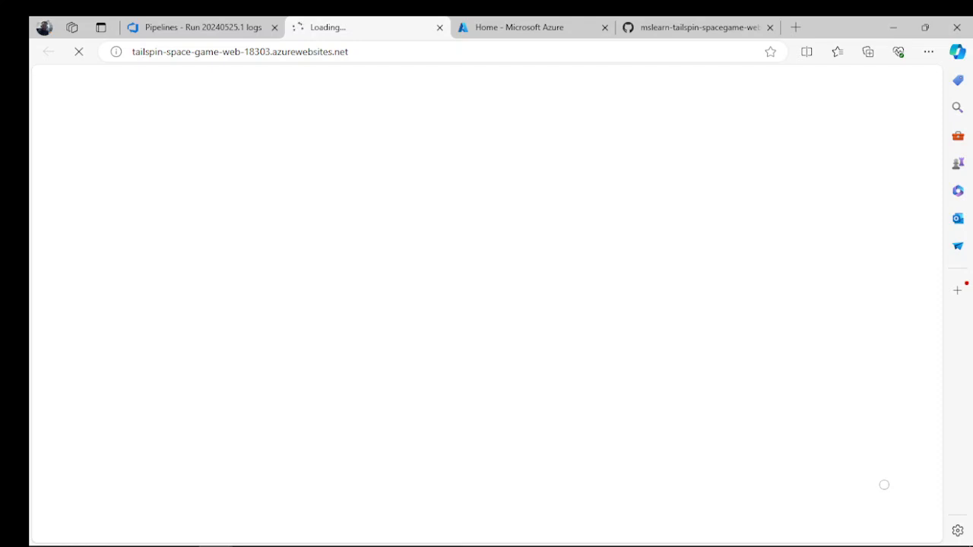
- Open the space game docker project's board in Azure DevOps, and view the deployed Space Game home page in its own browser tab
click(199, 28)
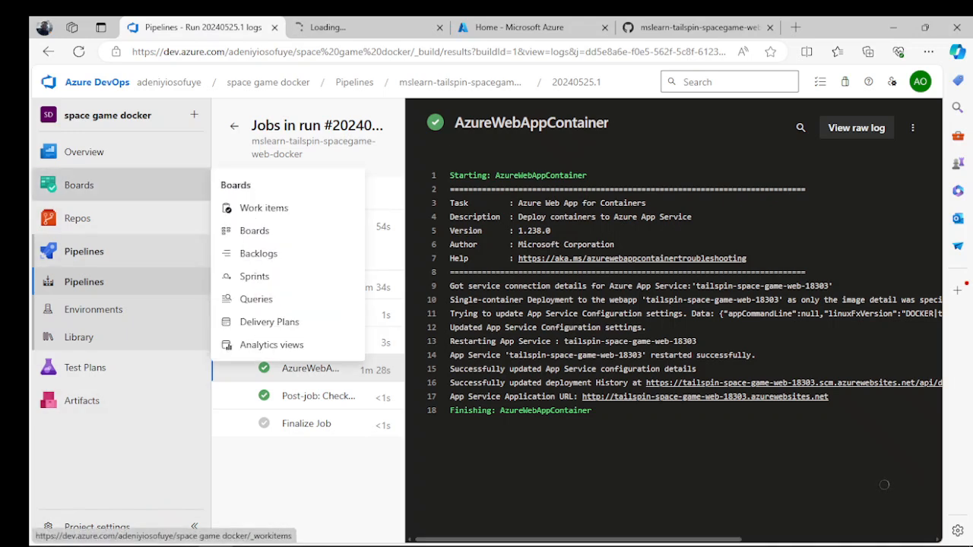
click(79, 184)
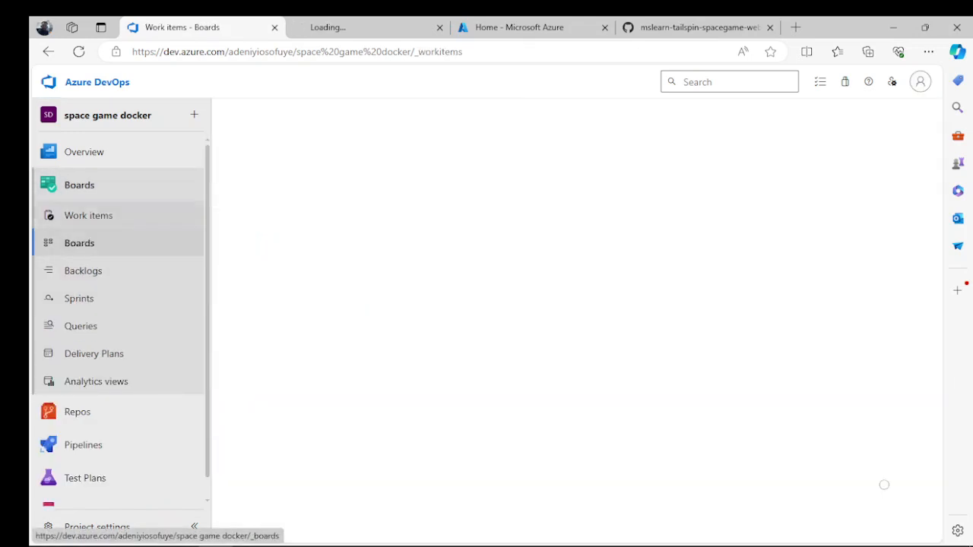
click(79, 242)
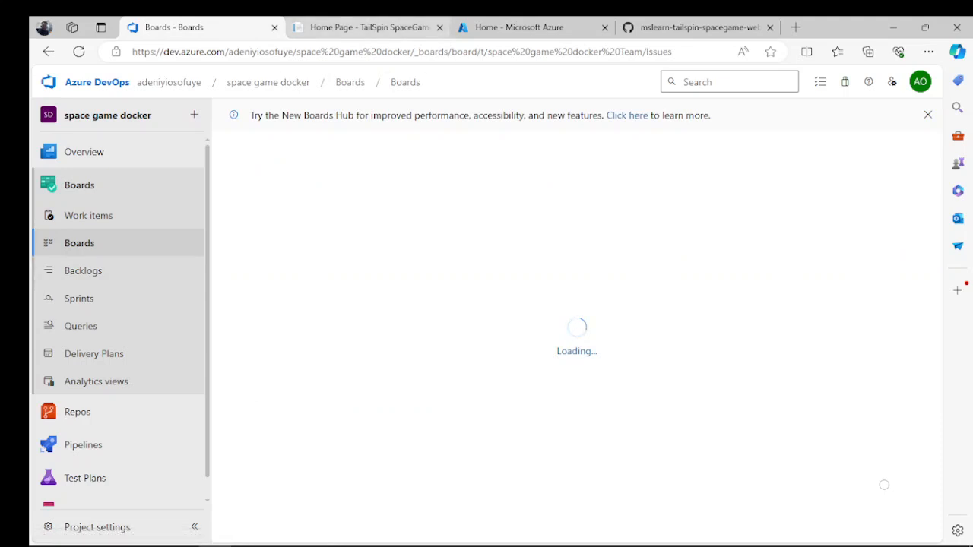
key(ctrl+Tab)
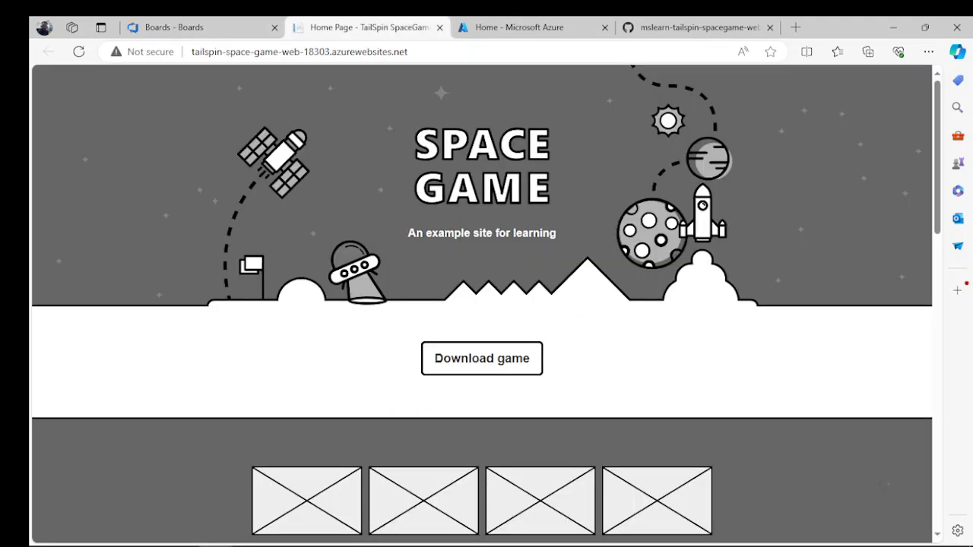
- Return to Azure DevOps, reload the team board and move the issue "Create container version of web site using Docker" to Done
key(ctrl+shift+Tab)
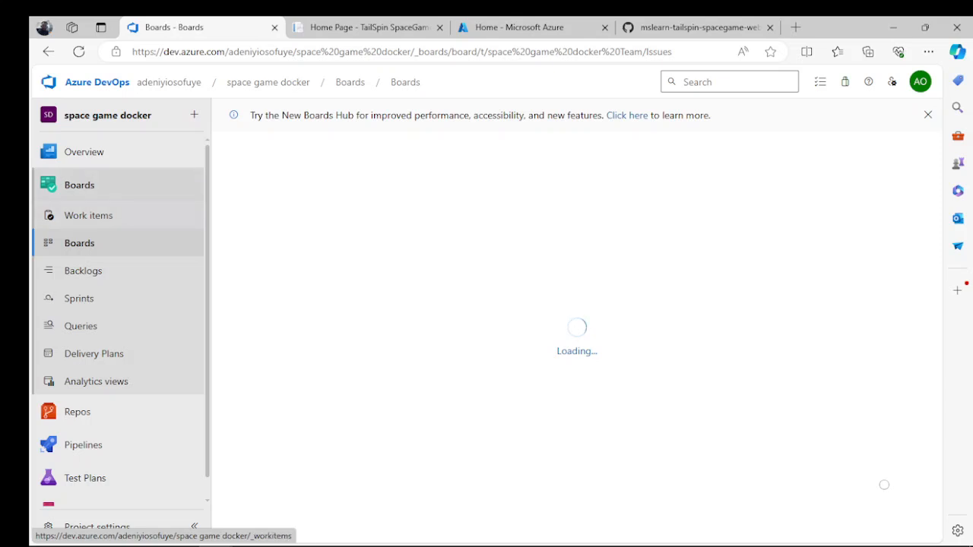
click(89, 215)
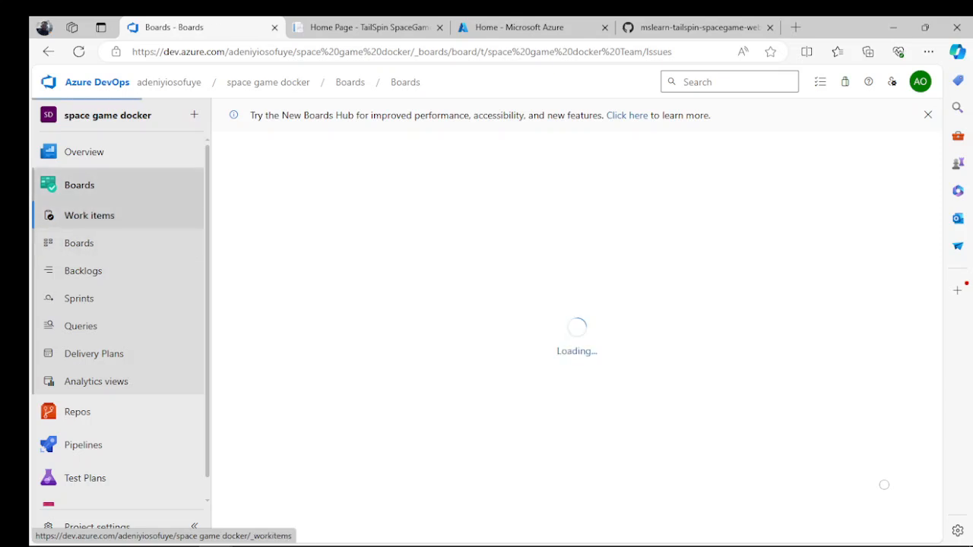
click(79, 242)
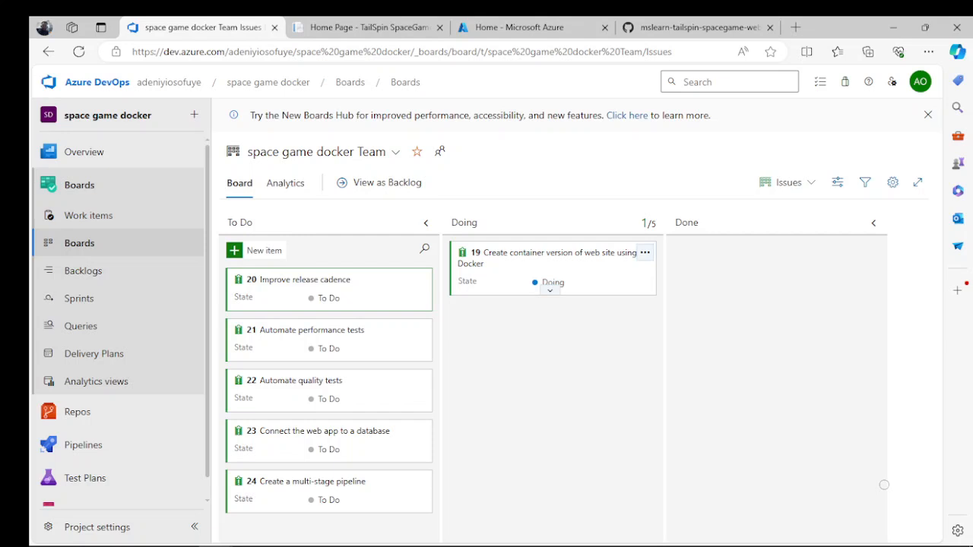
drag(532, 263, 749, 262)
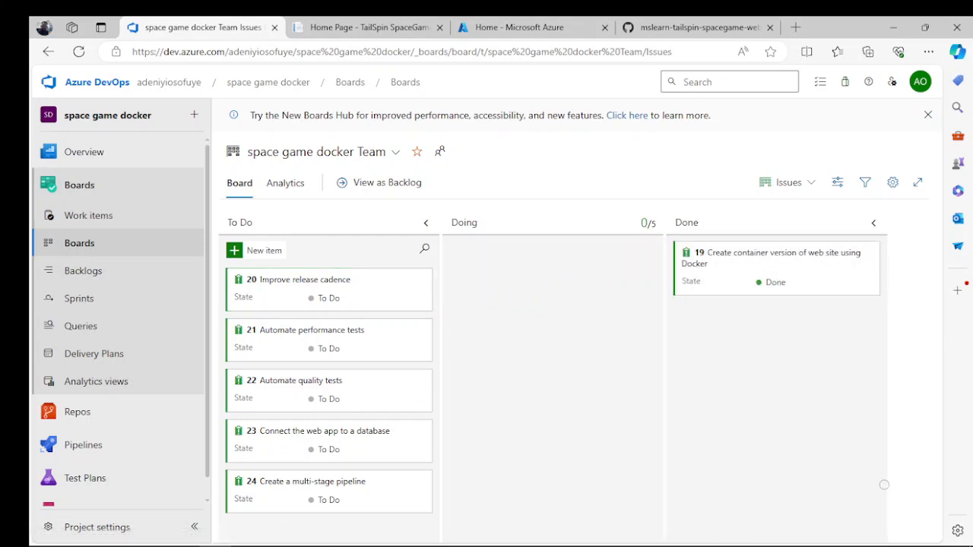